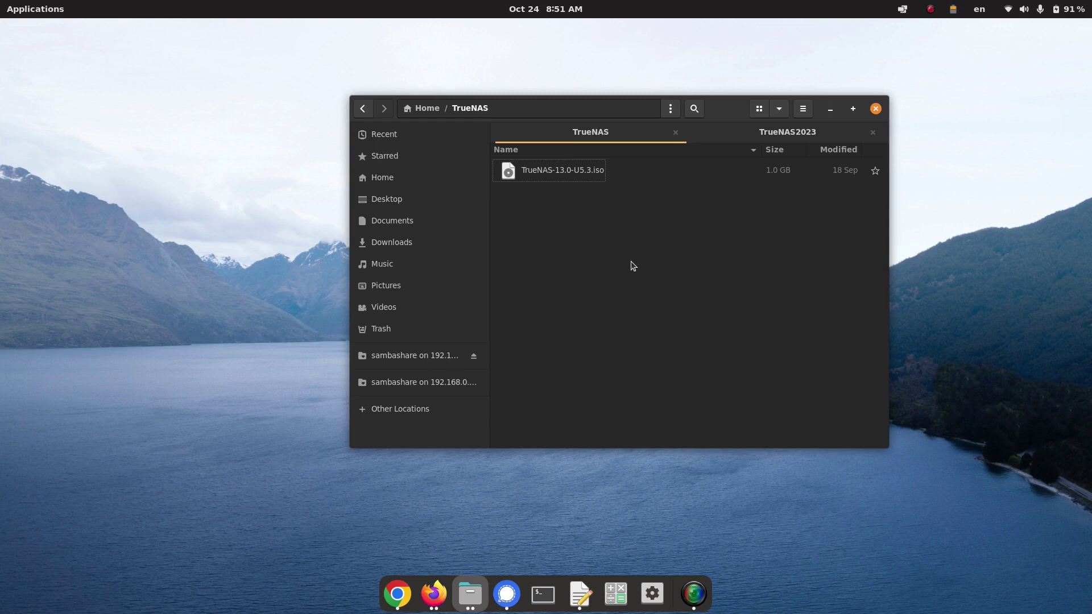
- Launch Virtual Machine Manager through the 'virt' search and reposition its window
key("ctrl+space")
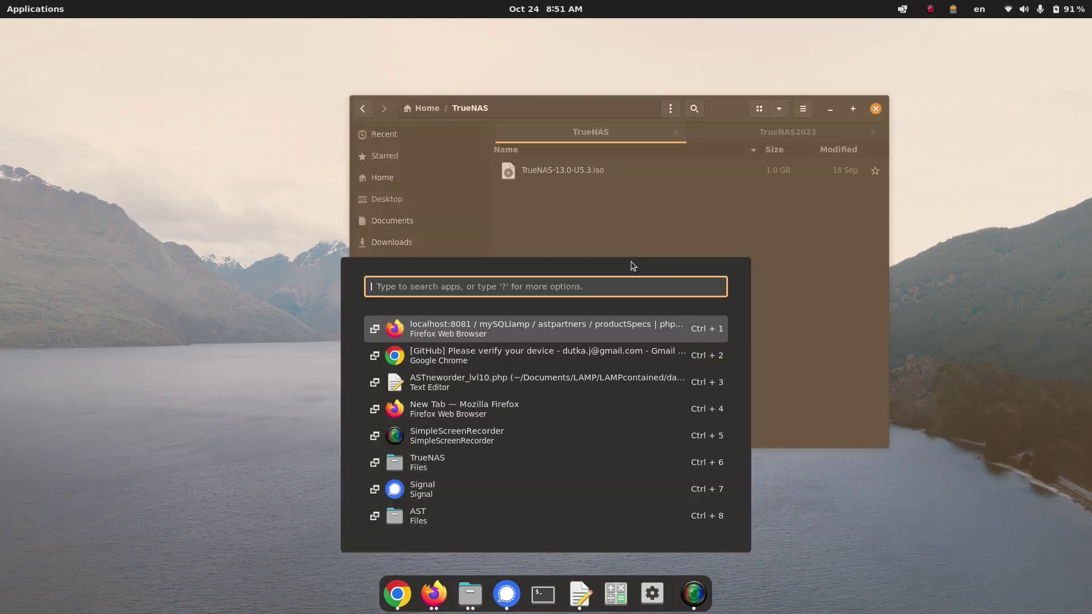
type("virt")
key("Return")
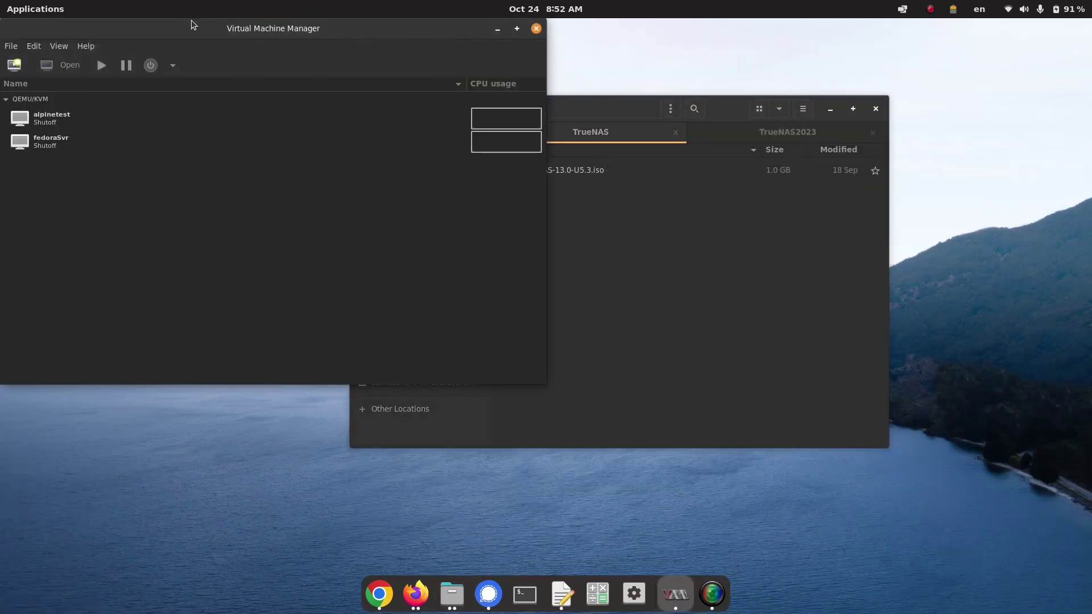
left_click_drag(193, 26, 284, 80)
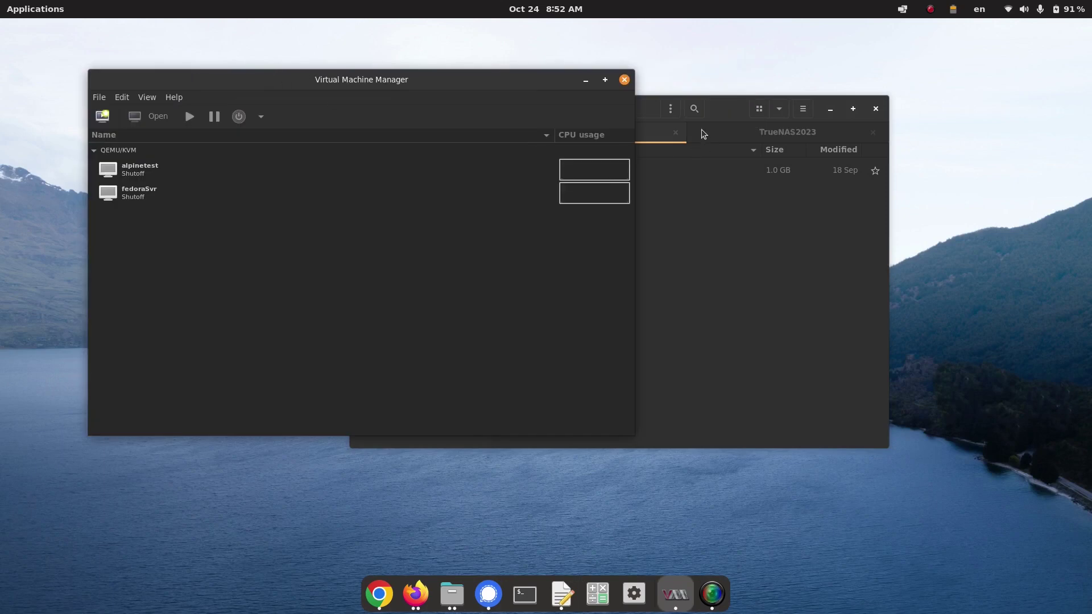
- Select TrueNAS-13.0-U5.3.iso in Files, then bring Firefox to the front
left_click(730, 108)
left_click(581, 172)
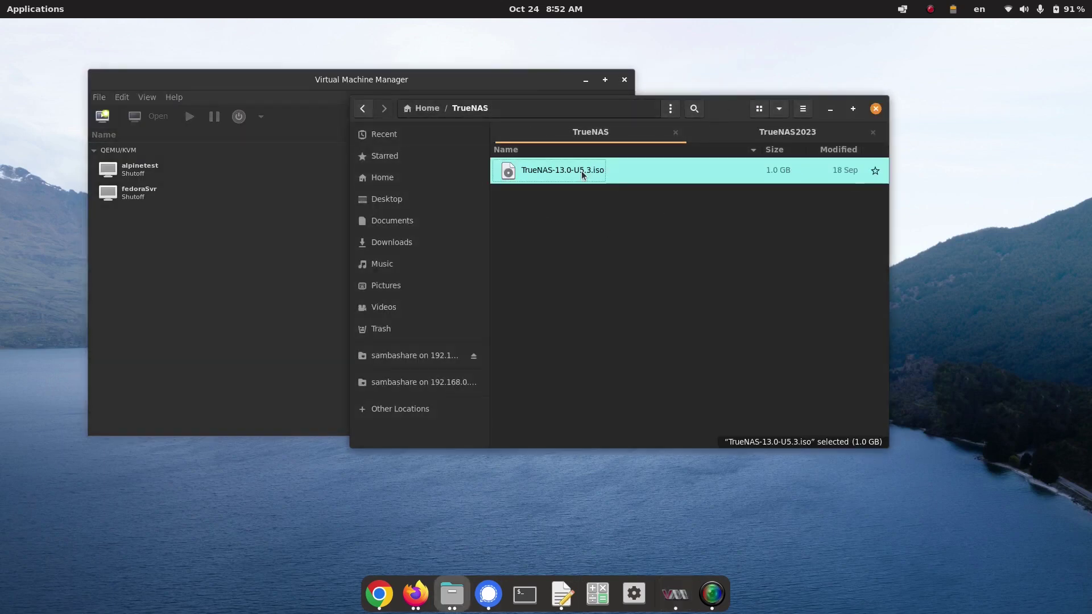
left_click(416, 592)
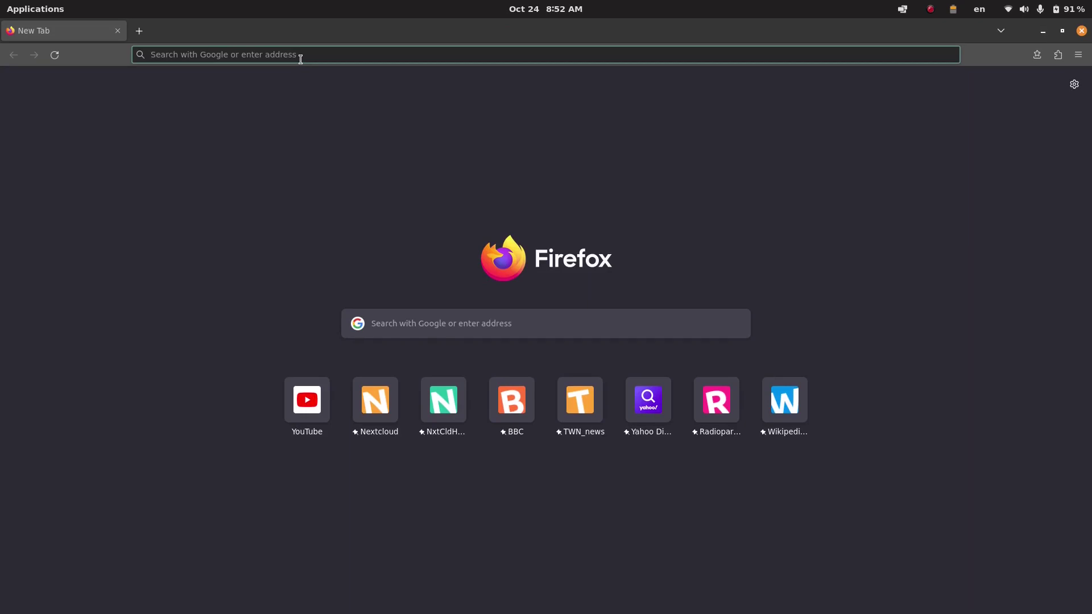
- Search for 'truenas' and go to the TrueNAS Enterprise page from the Software menu
type("truenas")
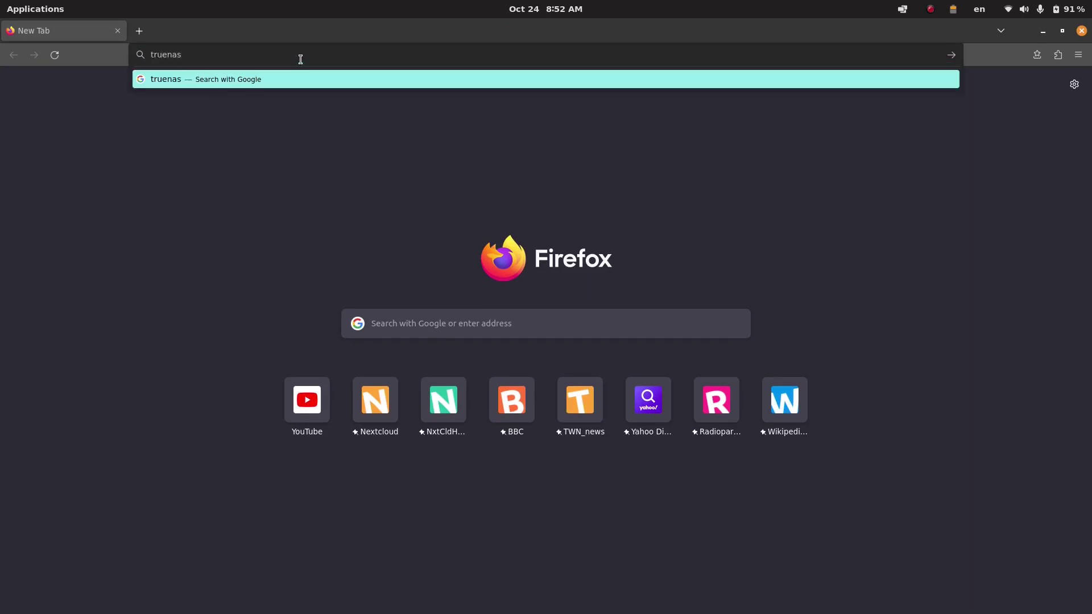
key("Return")
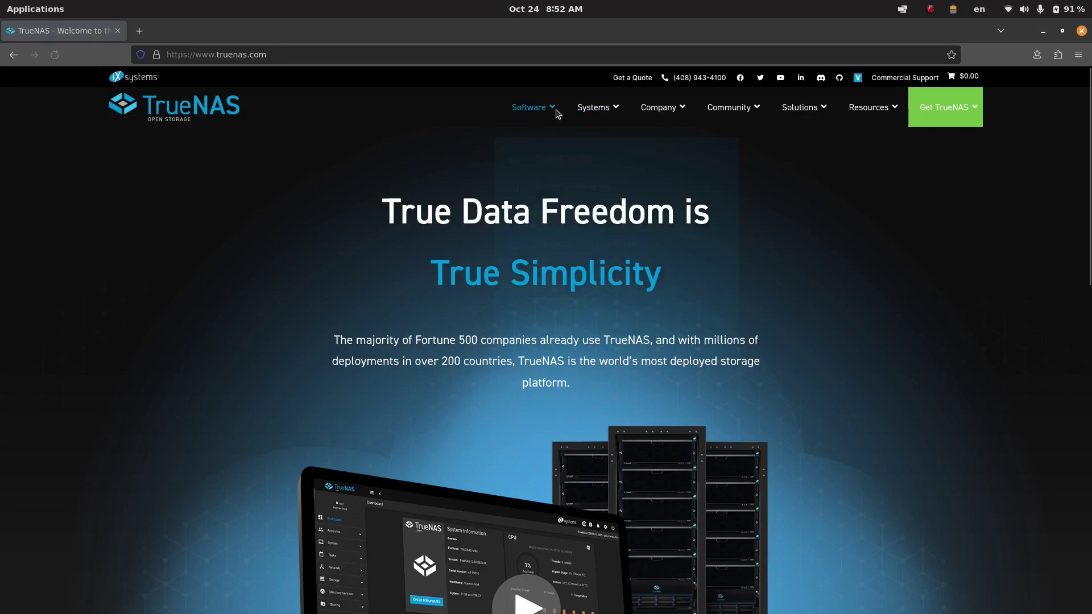
mouse_move(598, 115)
mouse_move(539, 112)
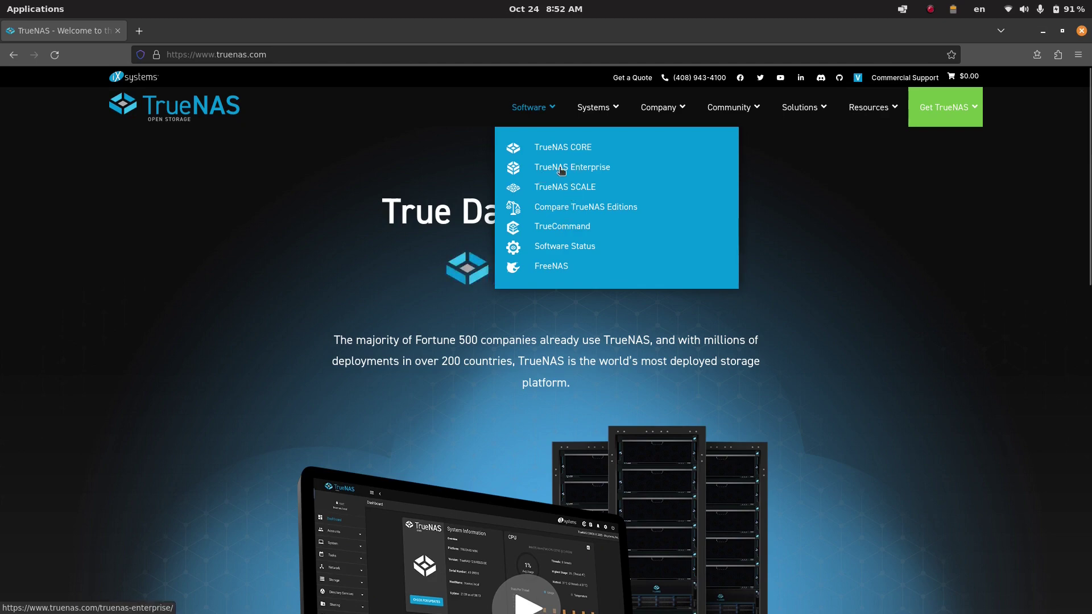
left_click(560, 169)
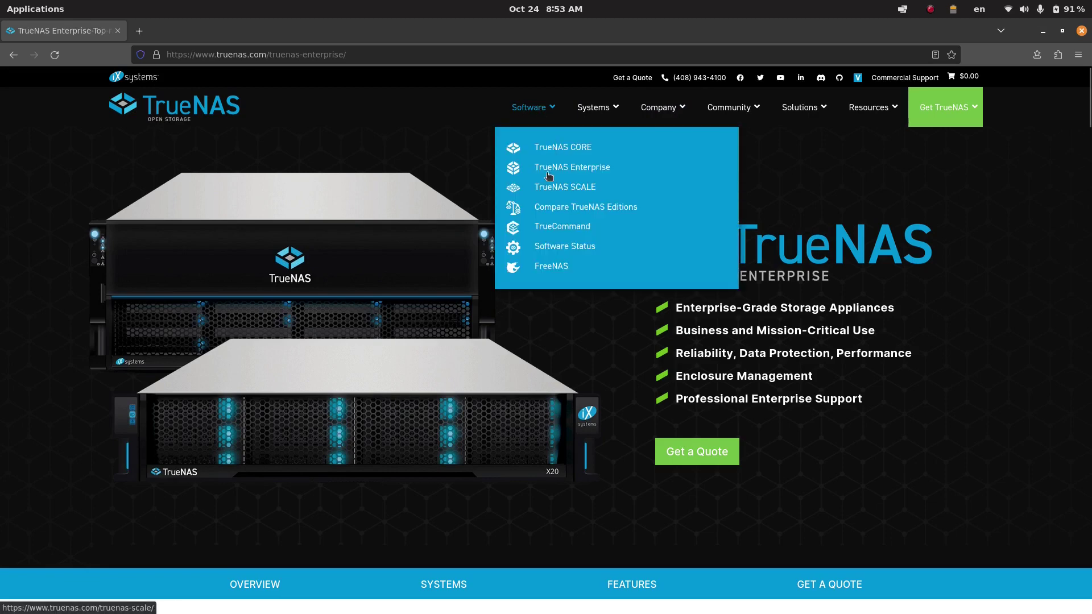
- Visit the TrueNAS CORE page, then TrueNAS SCALE, then return to TrueNAS CORE
left_click(549, 149)
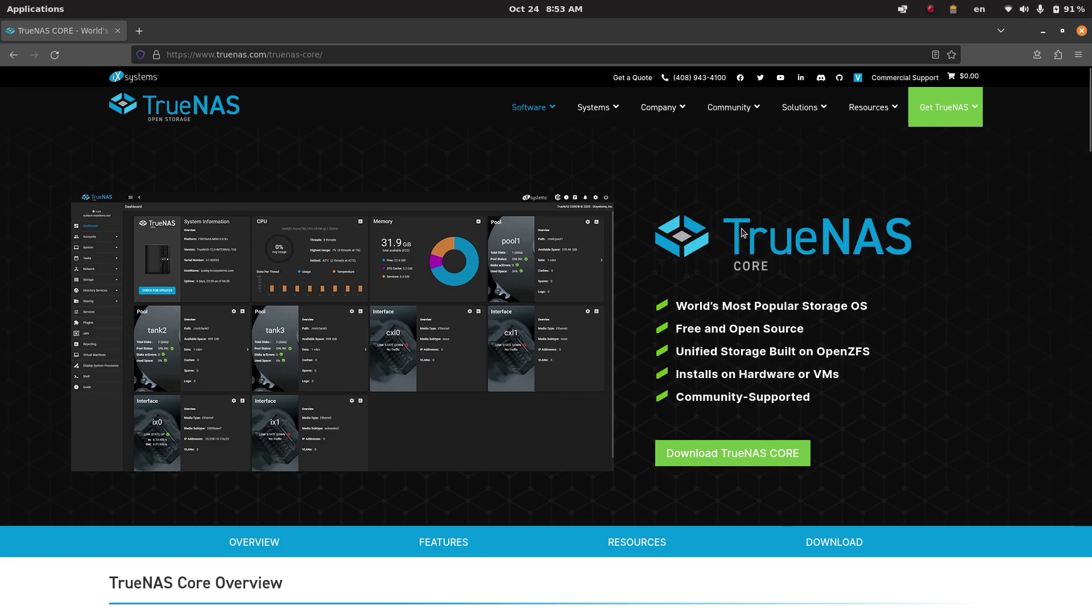
mouse_move(548, 114)
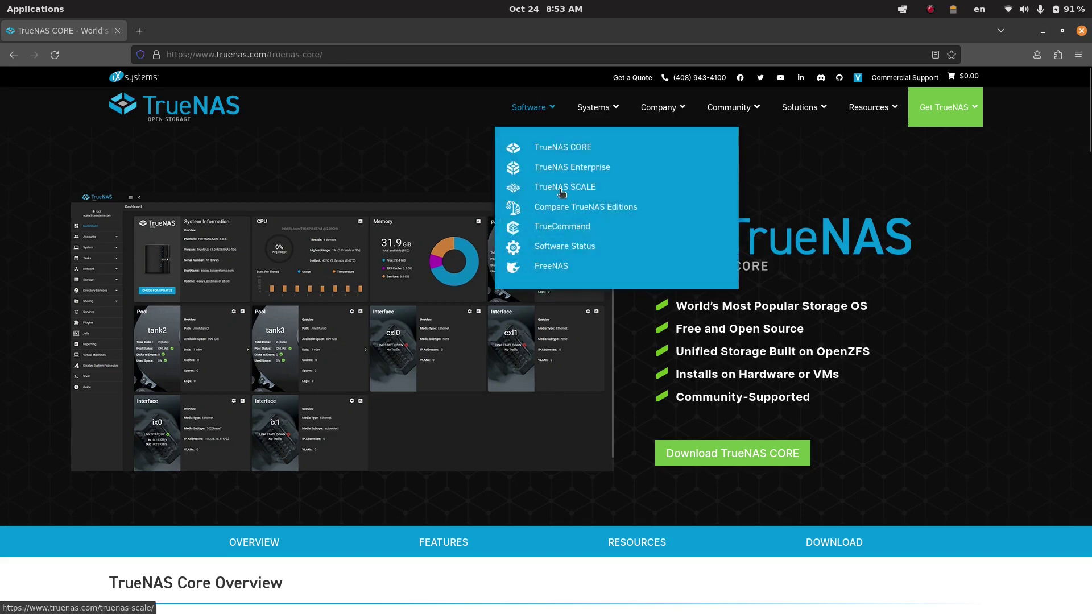
left_click(561, 189)
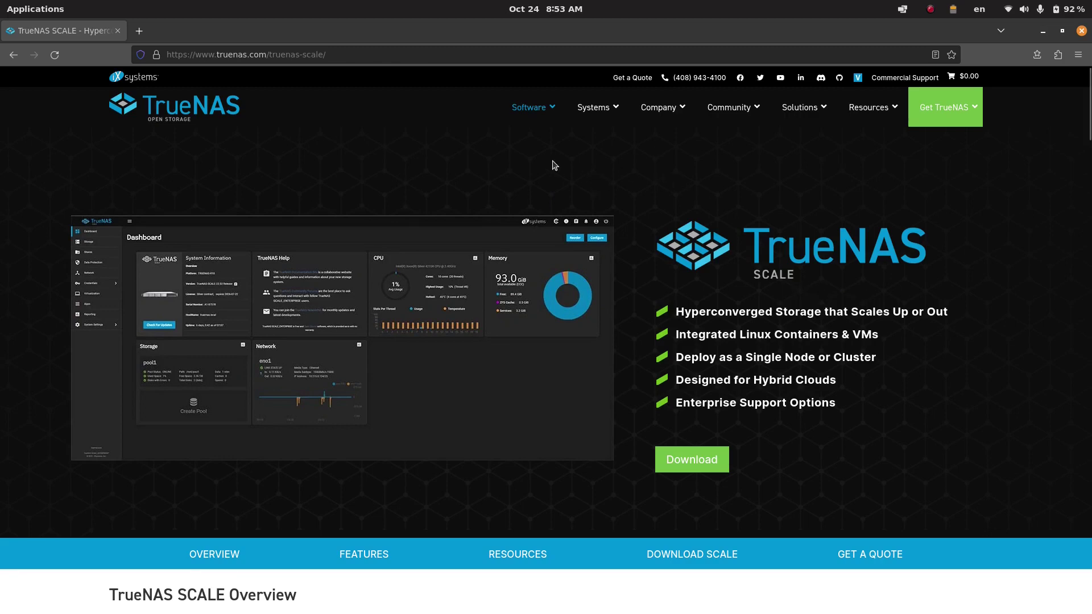
mouse_move(535, 108)
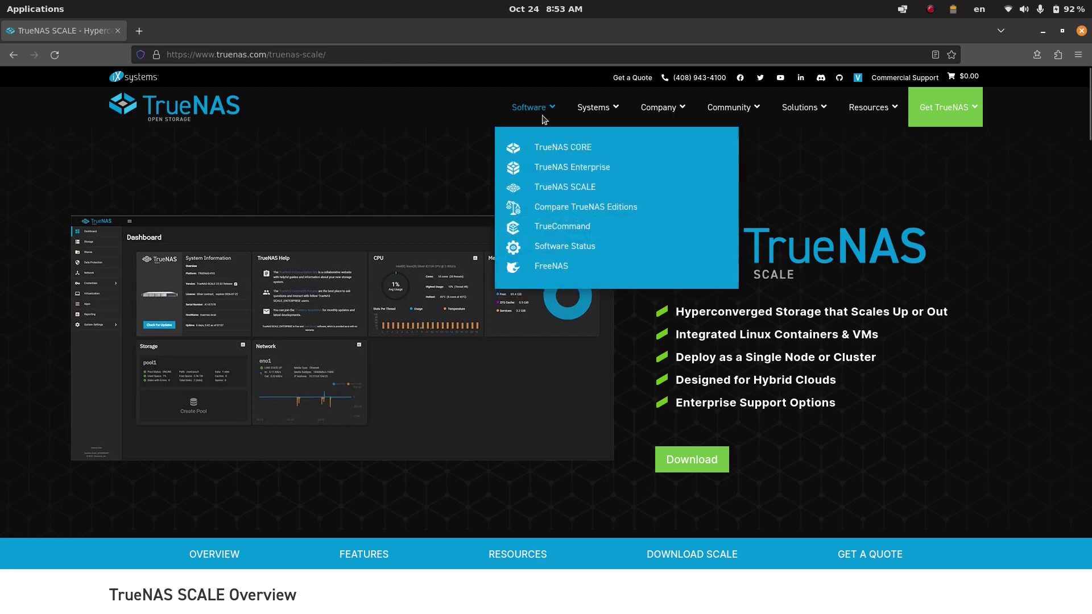
left_click(553, 149)
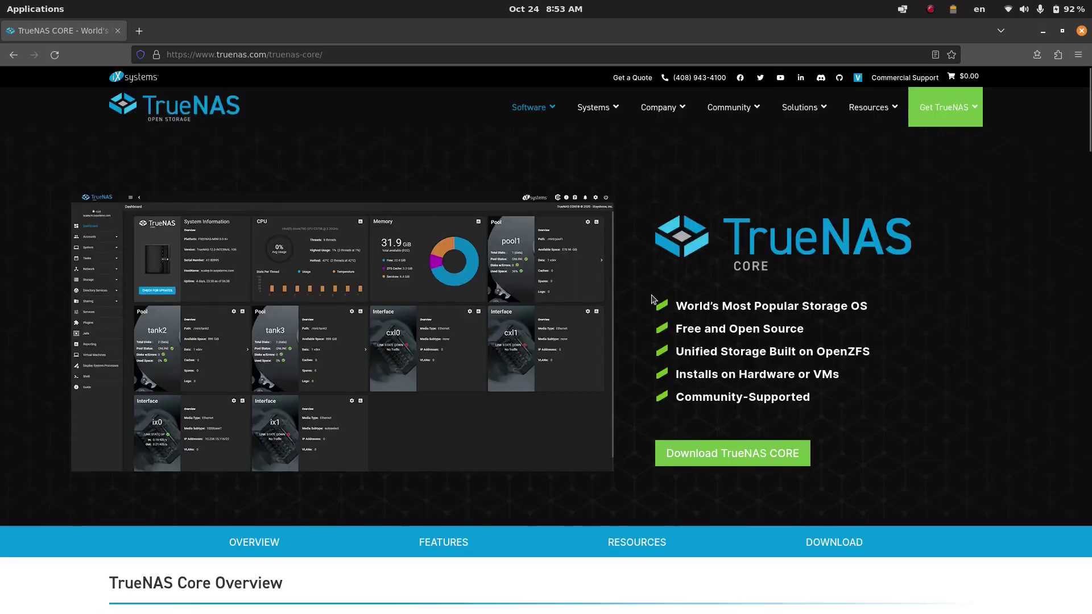
- Start a new VM from local media Home/TrueNAS/TrueNAS-13.0-U5.3.iso
mouse_move(500, 608)
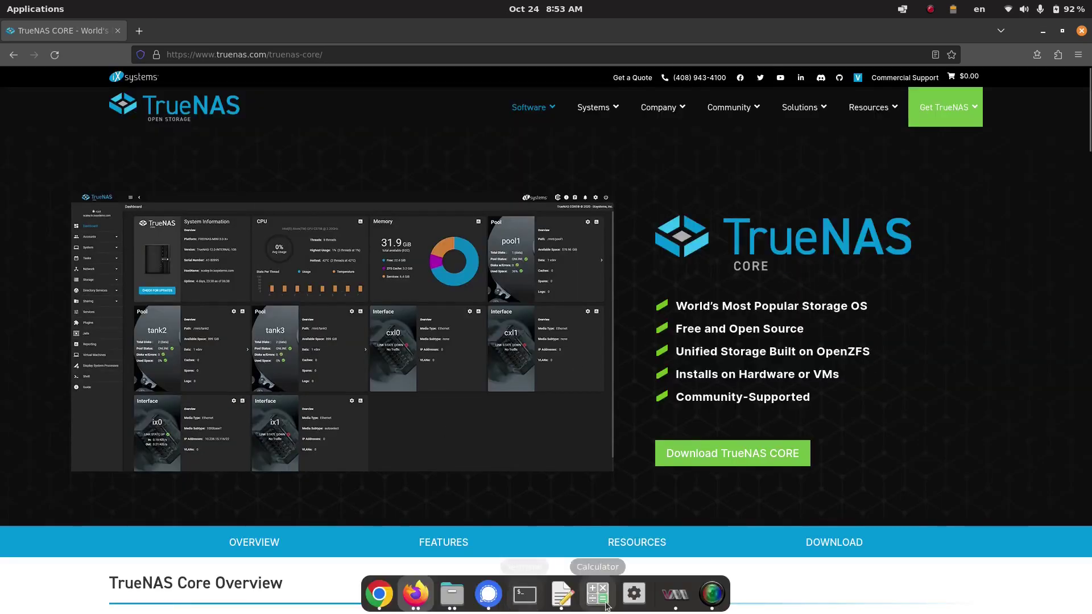
left_click(673, 594)
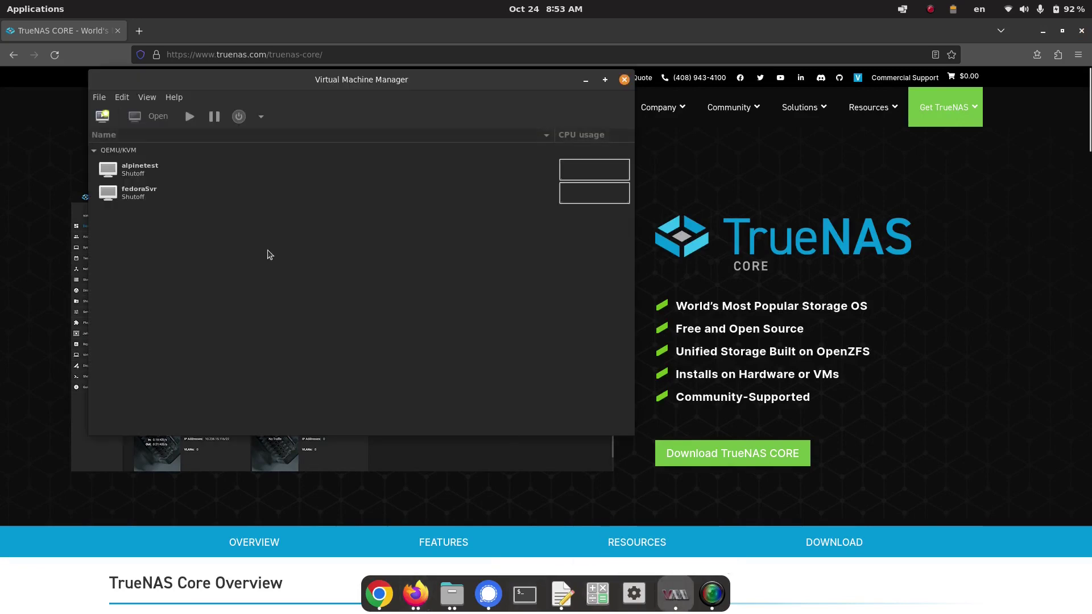
left_click(103, 116)
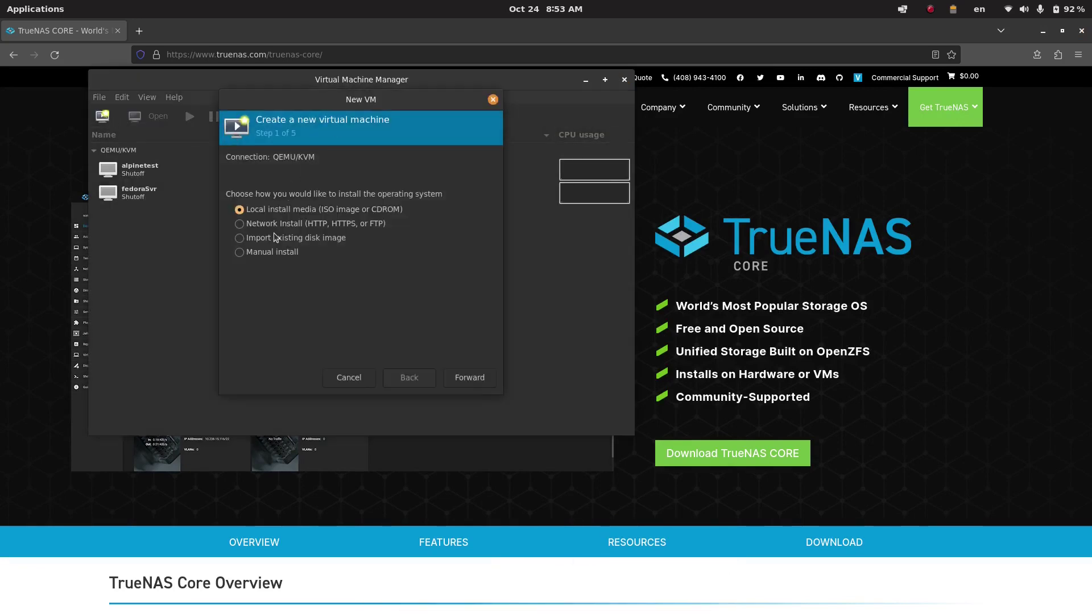
left_click(470, 378)
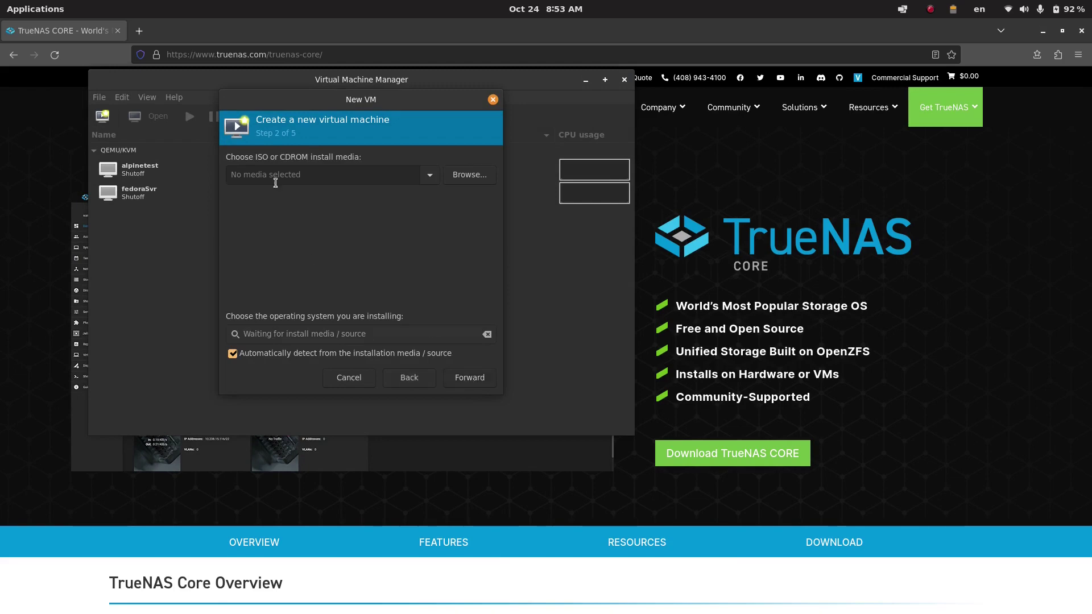
left_click(470, 174)
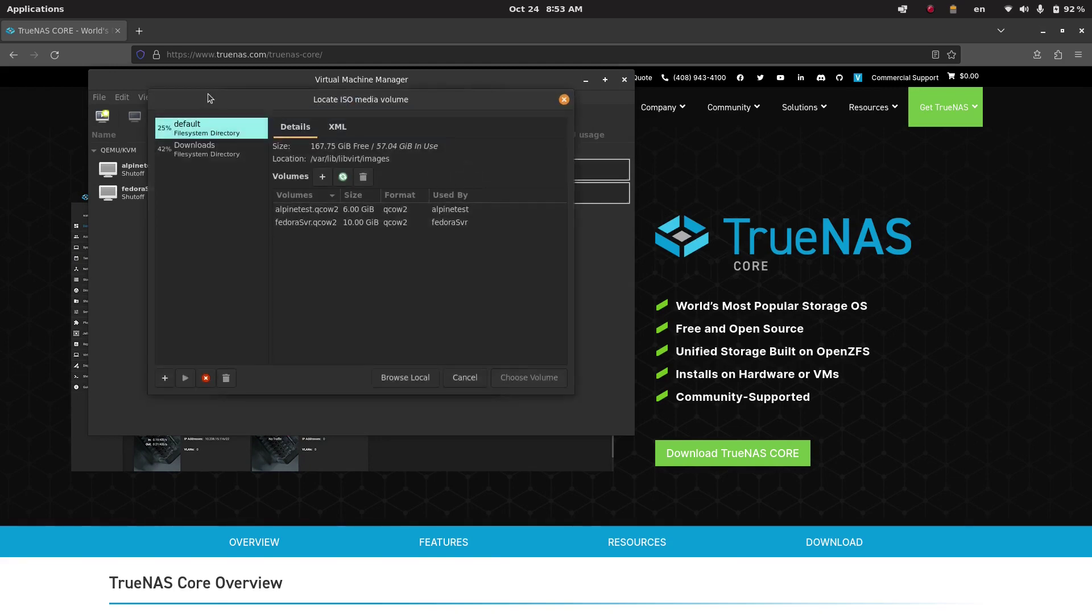
left_click(404, 377)
left_click(80, 103)
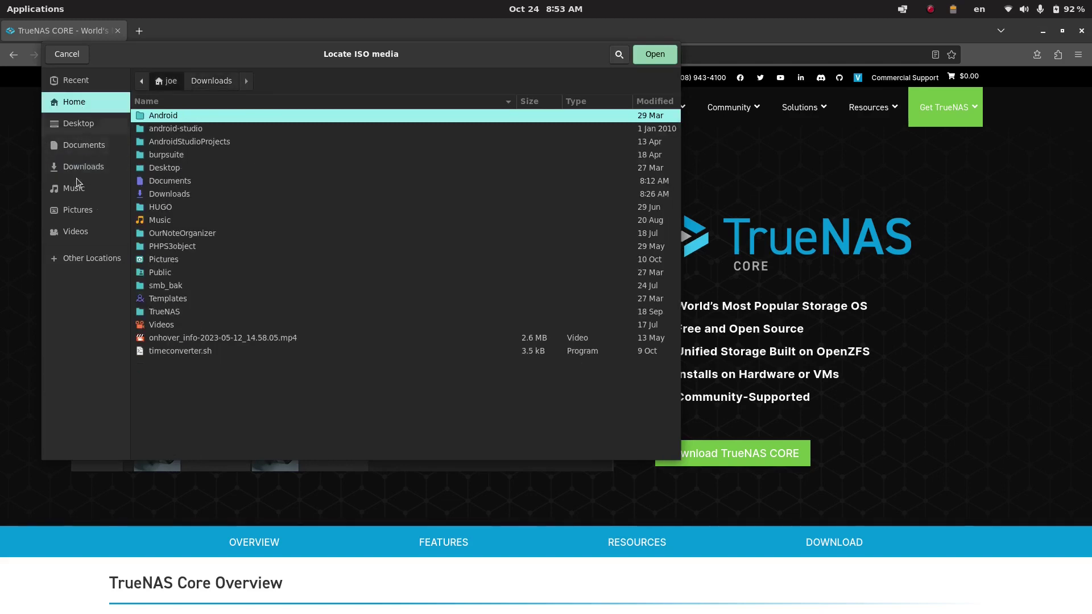
double_click(165, 311)
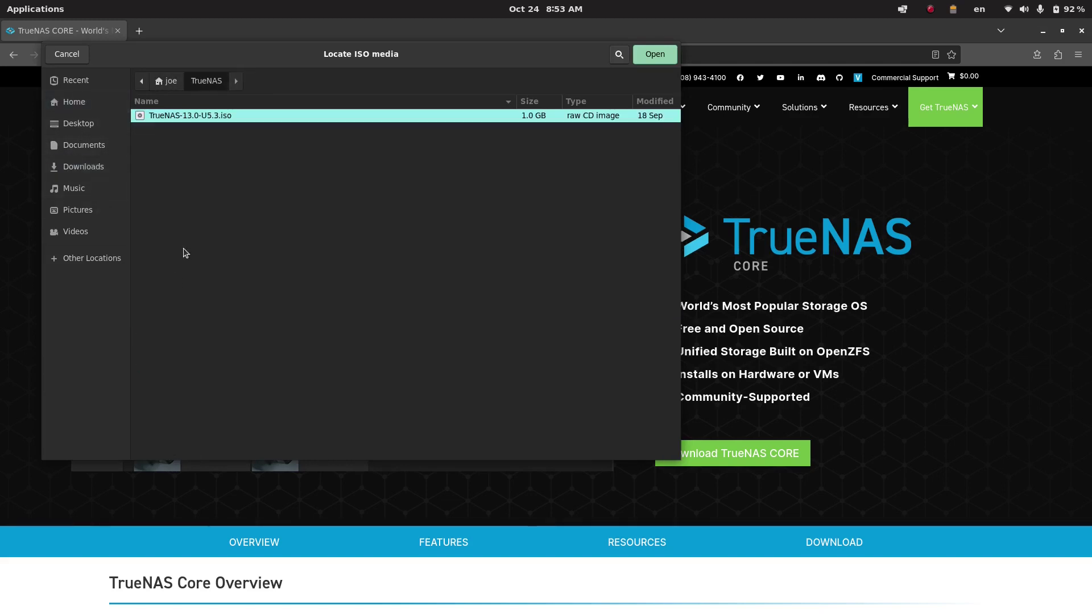
left_click(653, 54)
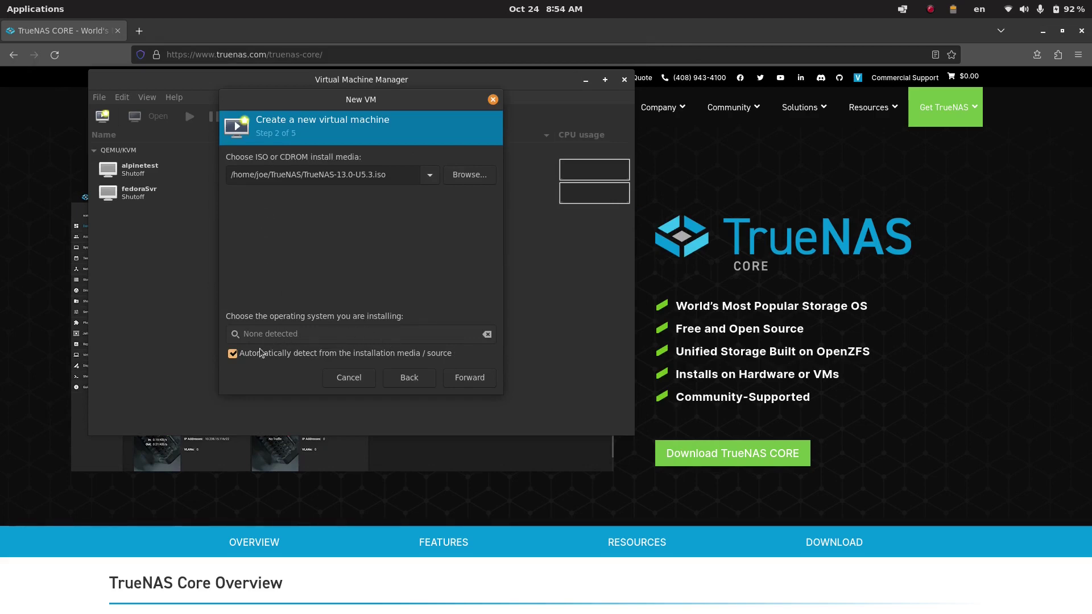
- Turn off OS auto-detection and set the guest OS to FreeBSD 13.0
left_click(233, 354)
left_click(273, 338)
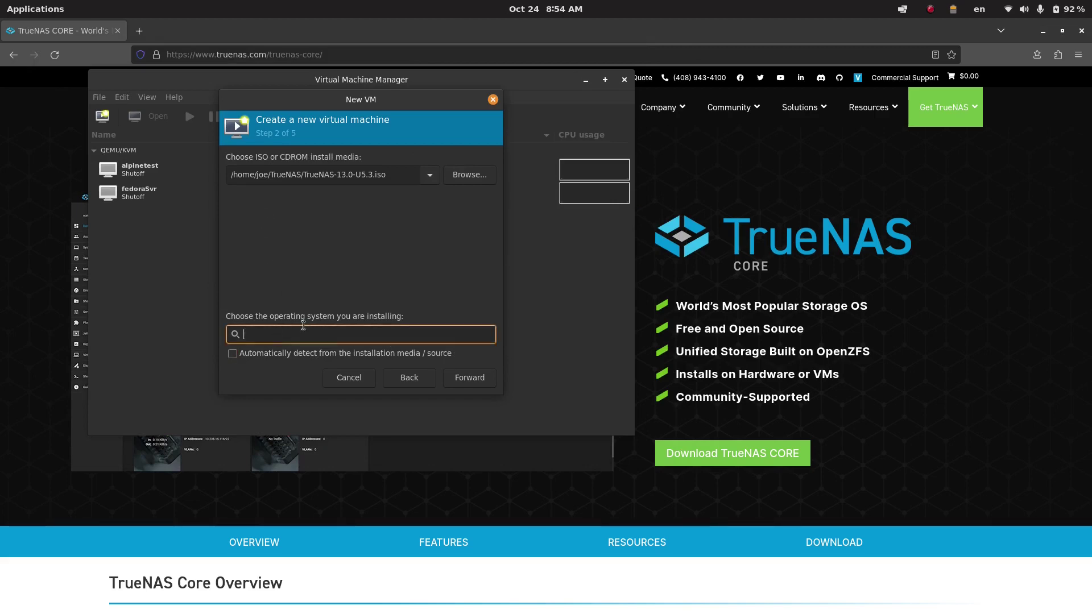
type("free")
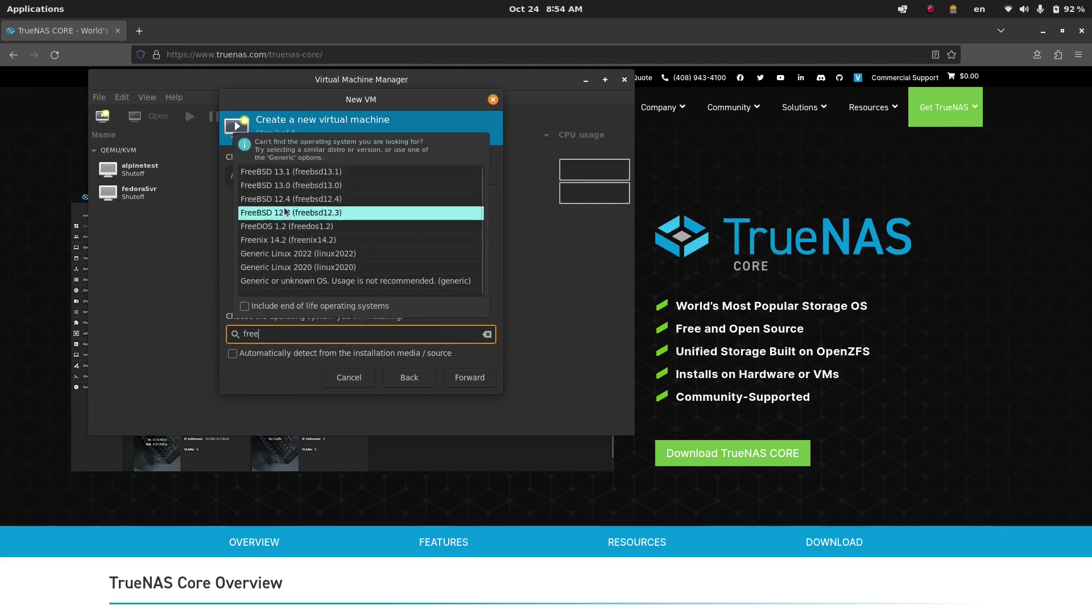
left_click(292, 190)
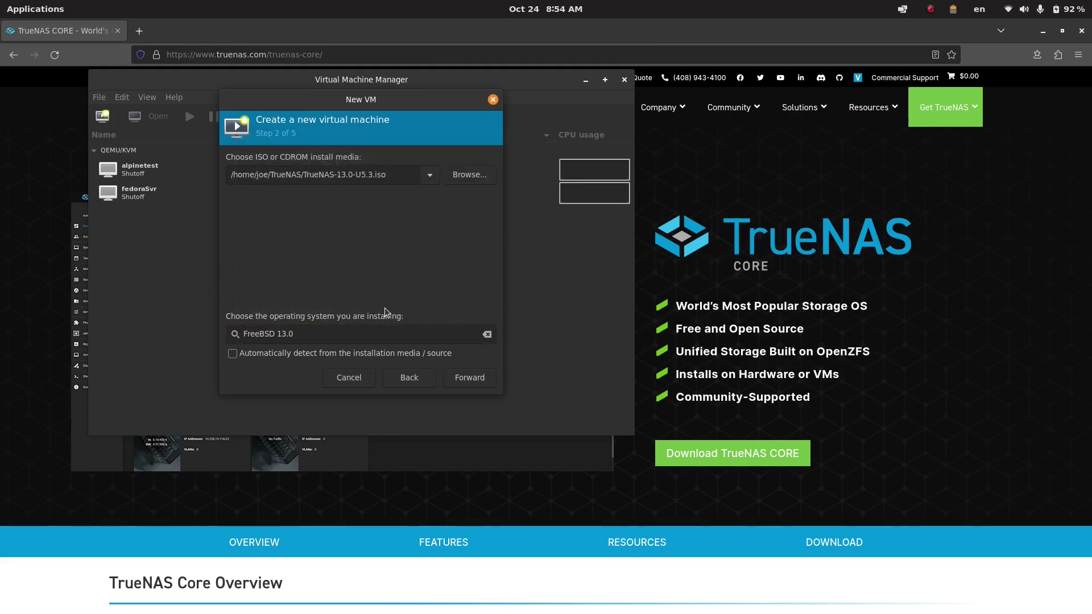
- Change memory from 1024 to 4128 MiB and raise CPUs from 1 to 2
left_click(463, 378)
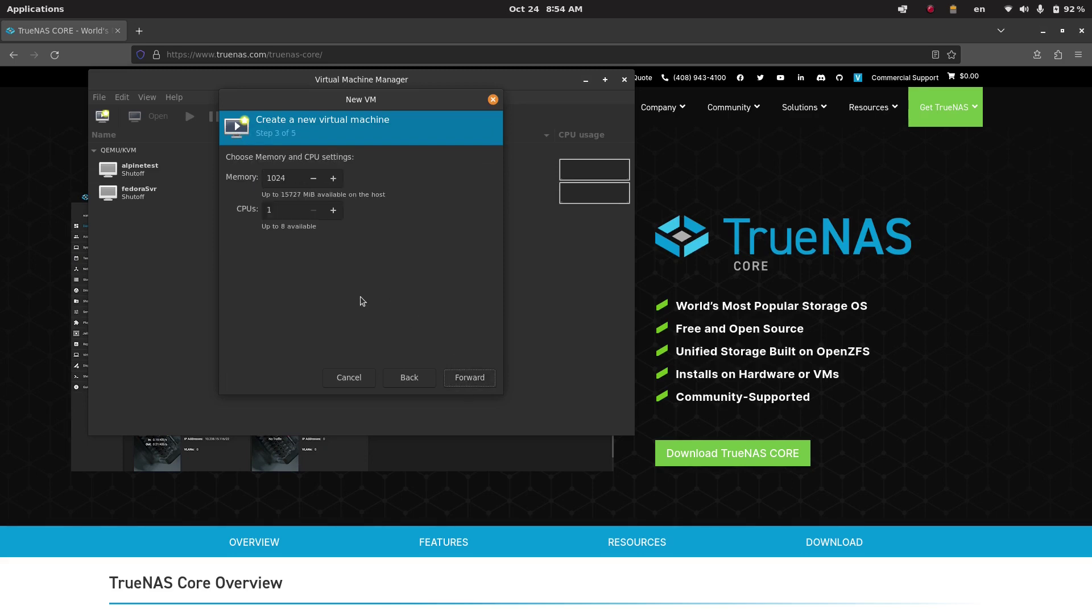
left_click(290, 177)
left_click_drag(289, 178, 251, 180)
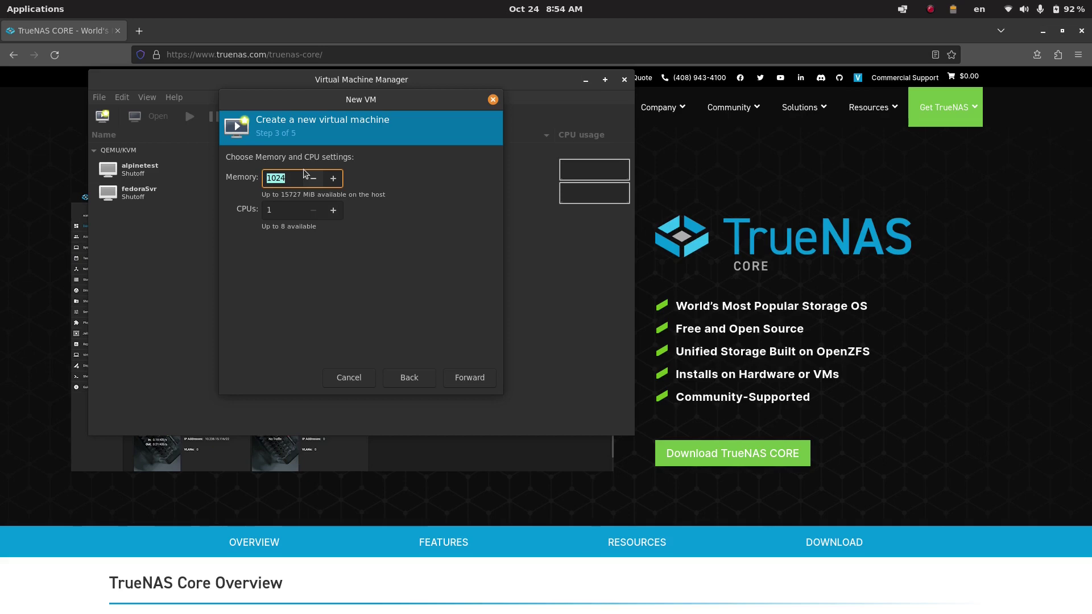
type("4128")
left_click(279, 210)
left_click(334, 210)
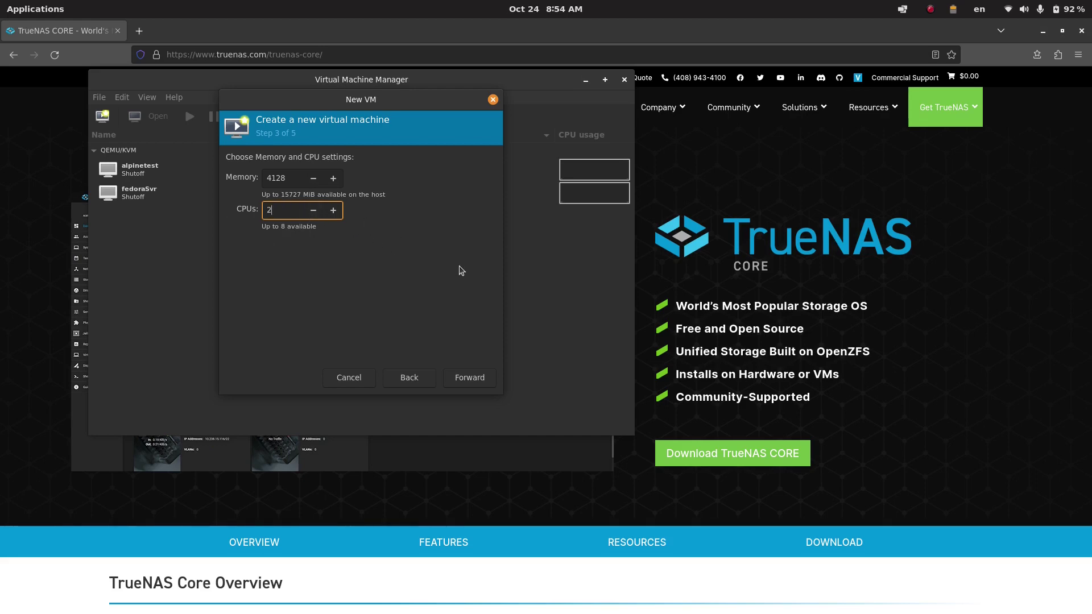
left_click(471, 378)
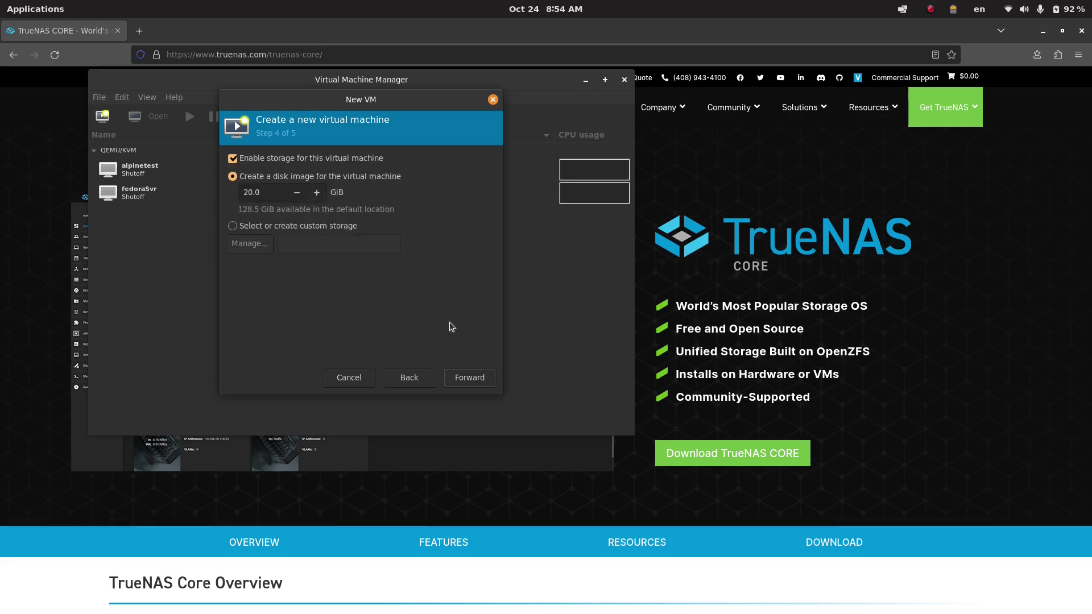
- Name the VM TrueNAS13, keep the default NAT network, and enable customize-before-install
left_click(475, 378)
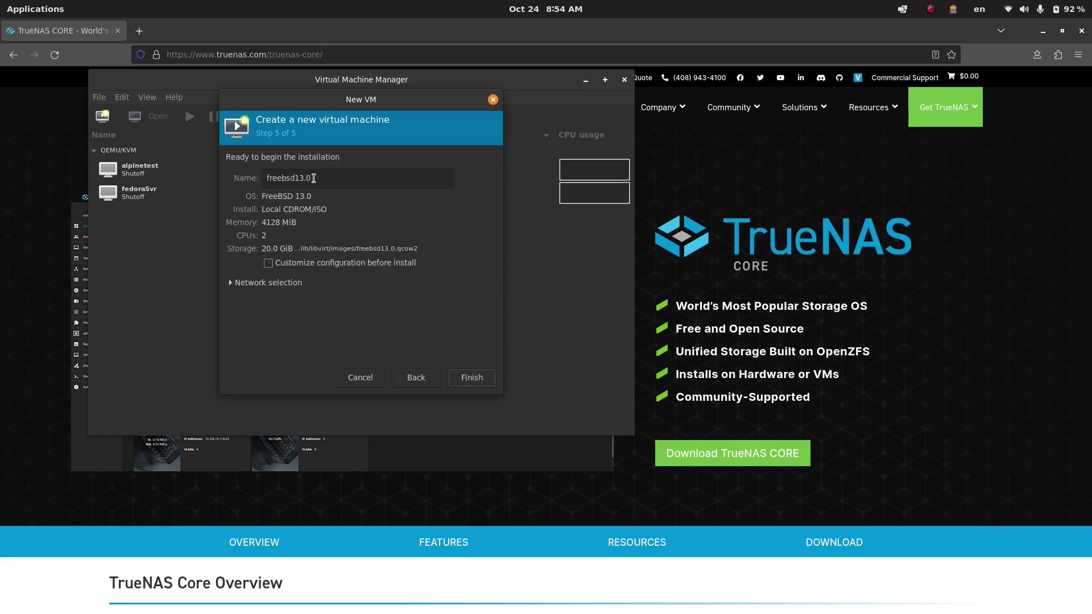
type("TrueNAS")
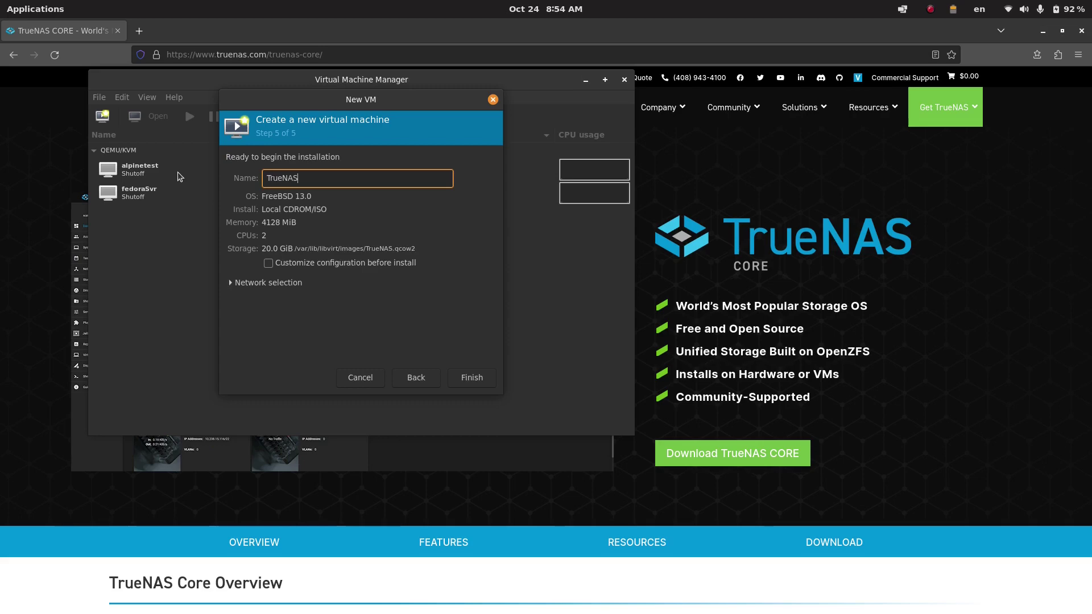
type("13")
left_click(268, 264)
left_click(249, 284)
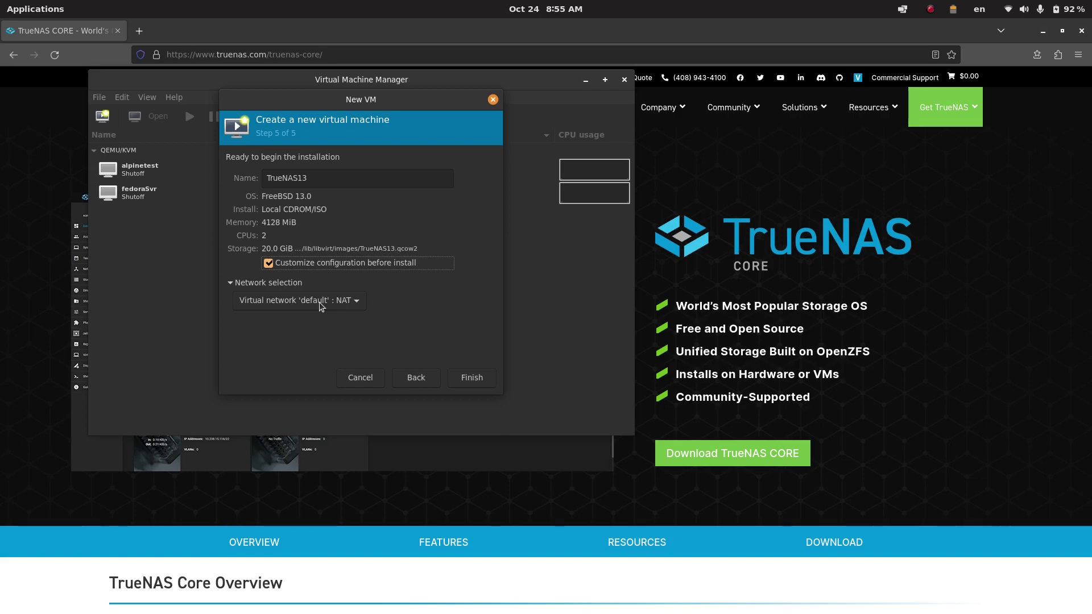
left_click(318, 301)
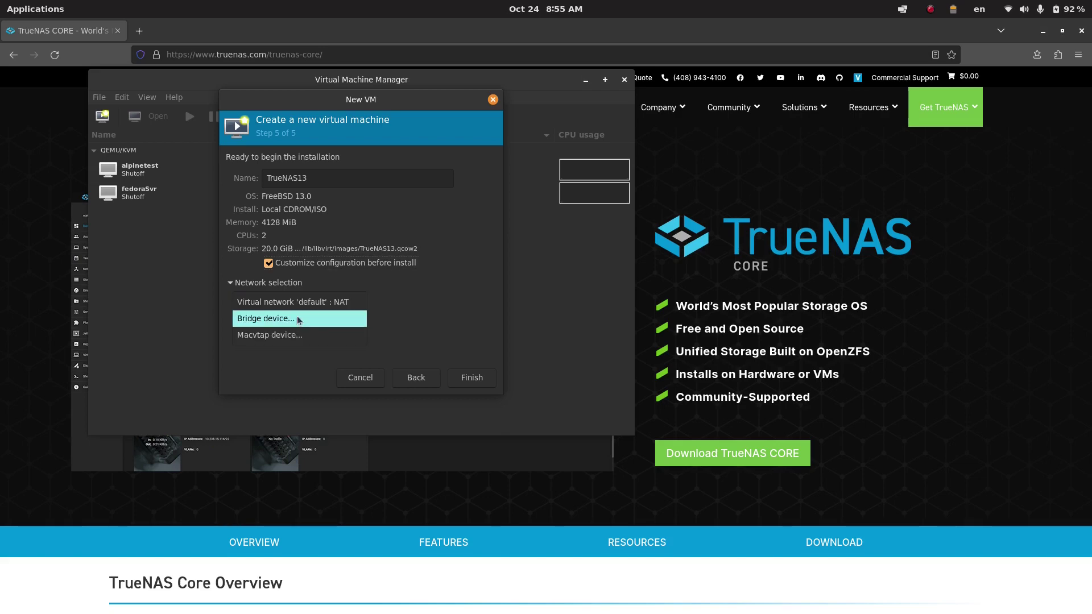
left_click(340, 302)
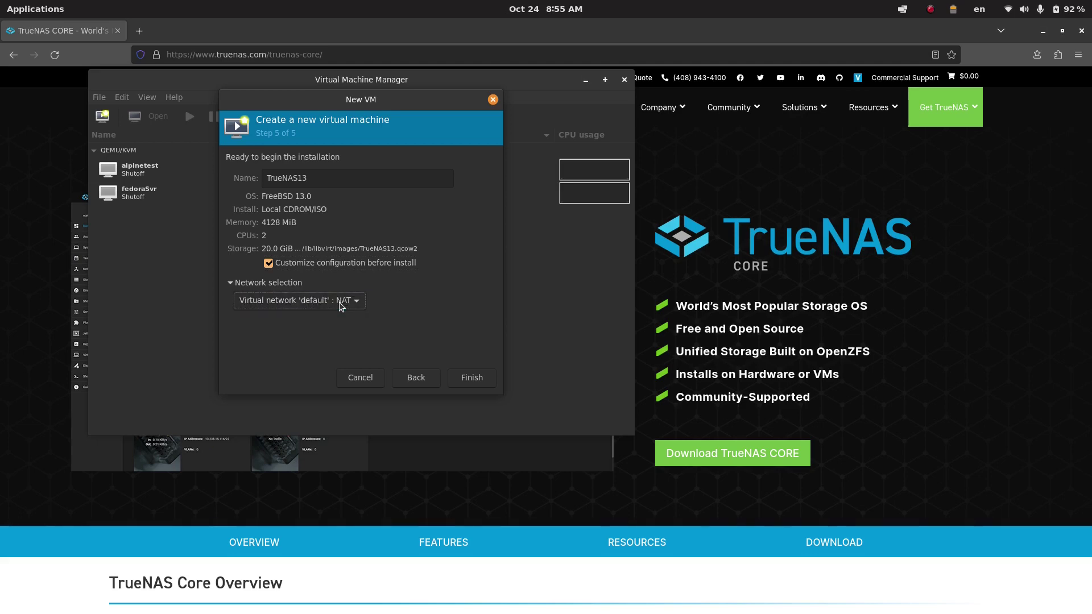
left_click(471, 377)
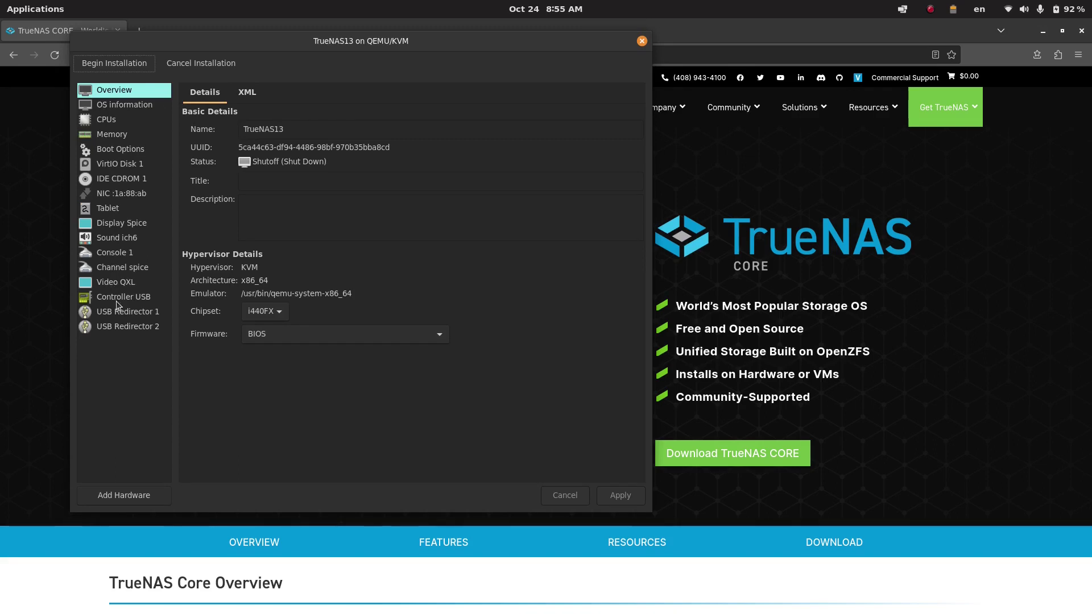
- Add a 20 GiB storage disk and review the boot order and both VirtIO disks
left_click(117, 496)
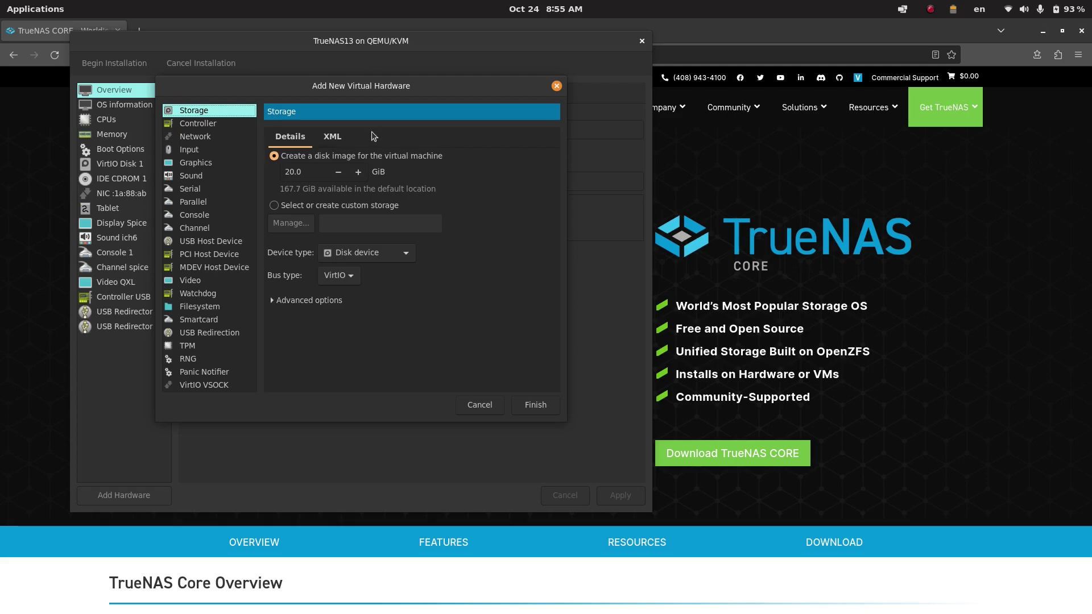
left_click(533, 414)
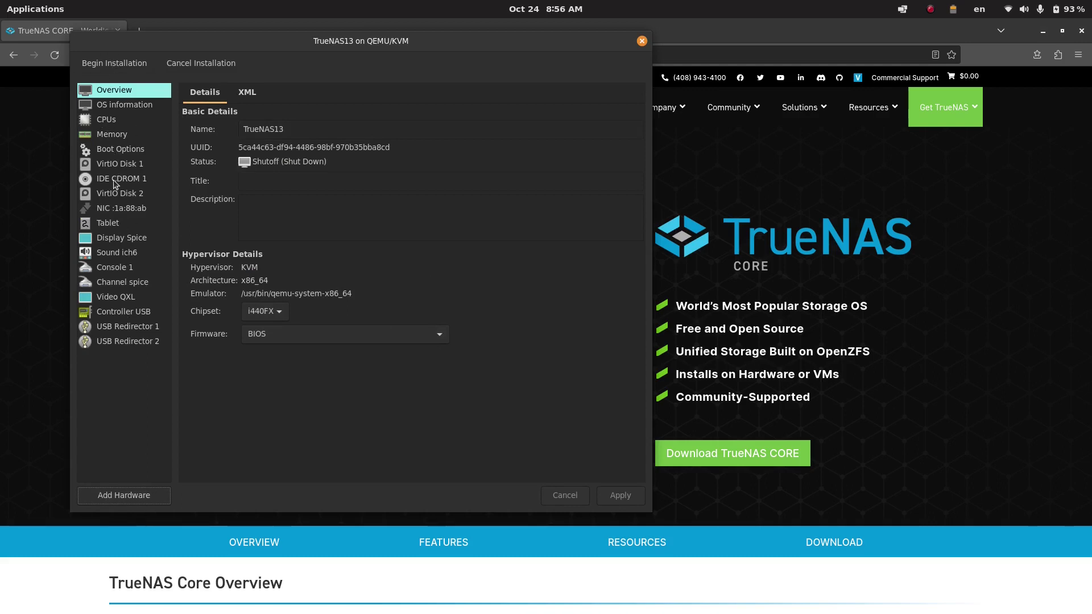
left_click(119, 153)
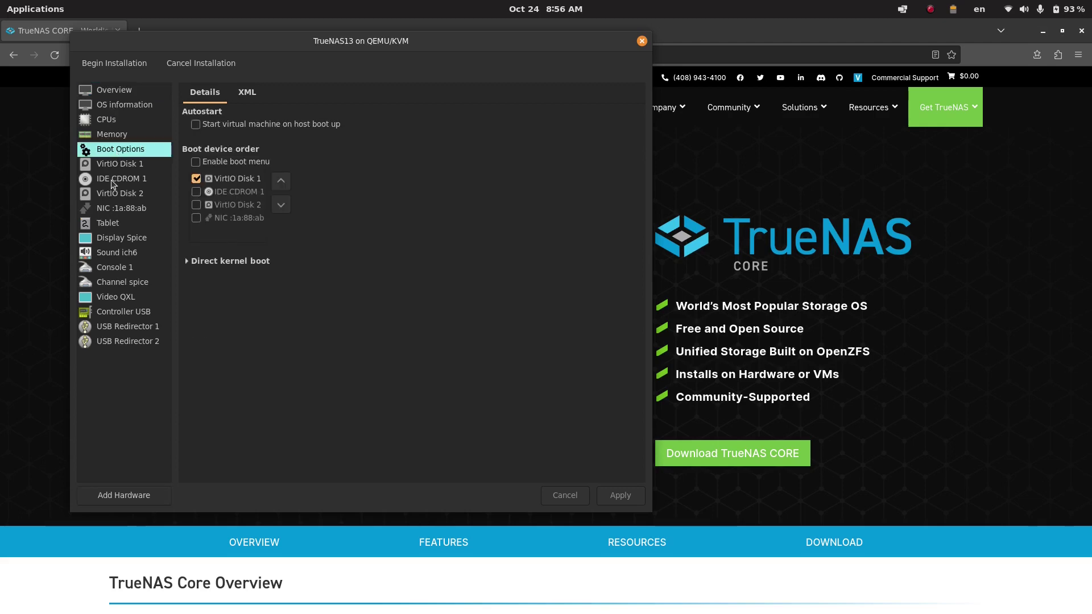
left_click(116, 166)
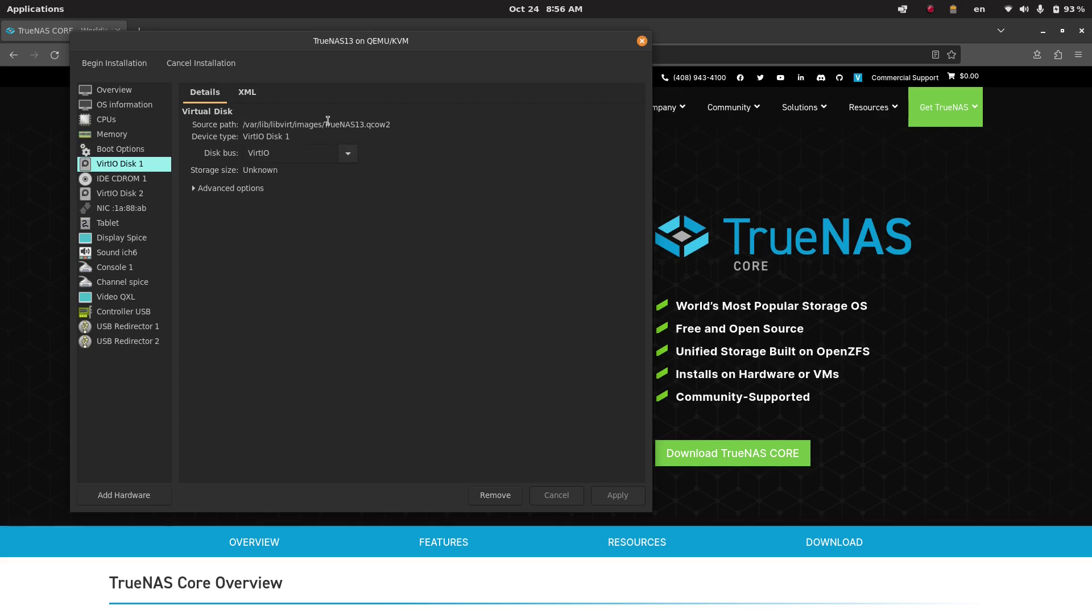
left_click(123, 194)
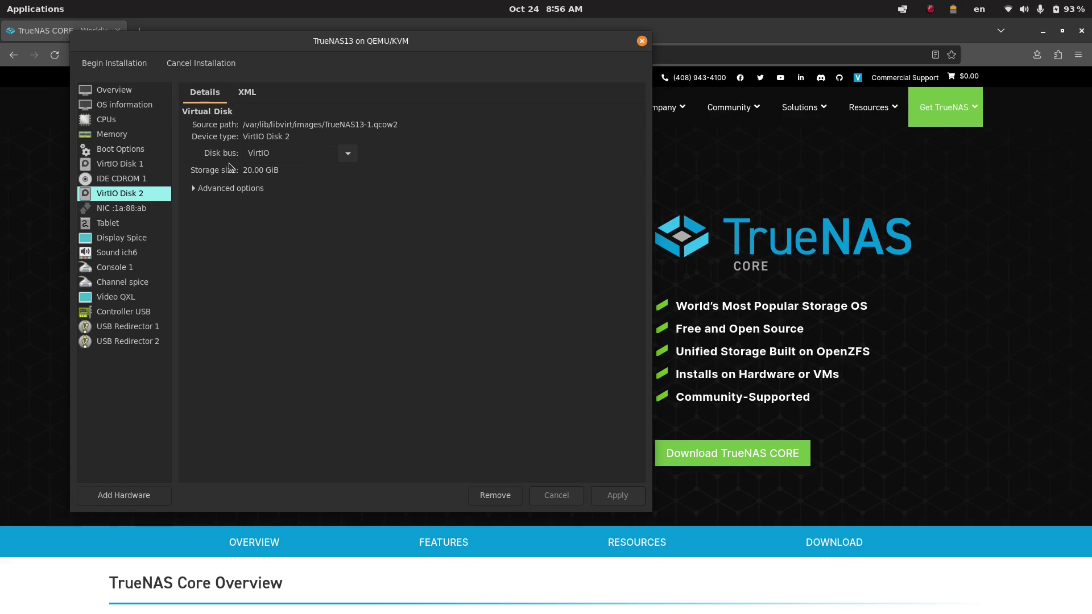
- Check the disk's advanced options and the CD-ROM ISO, then begin installation
left_click(202, 191)
left_click(202, 191)
left_click(141, 164)
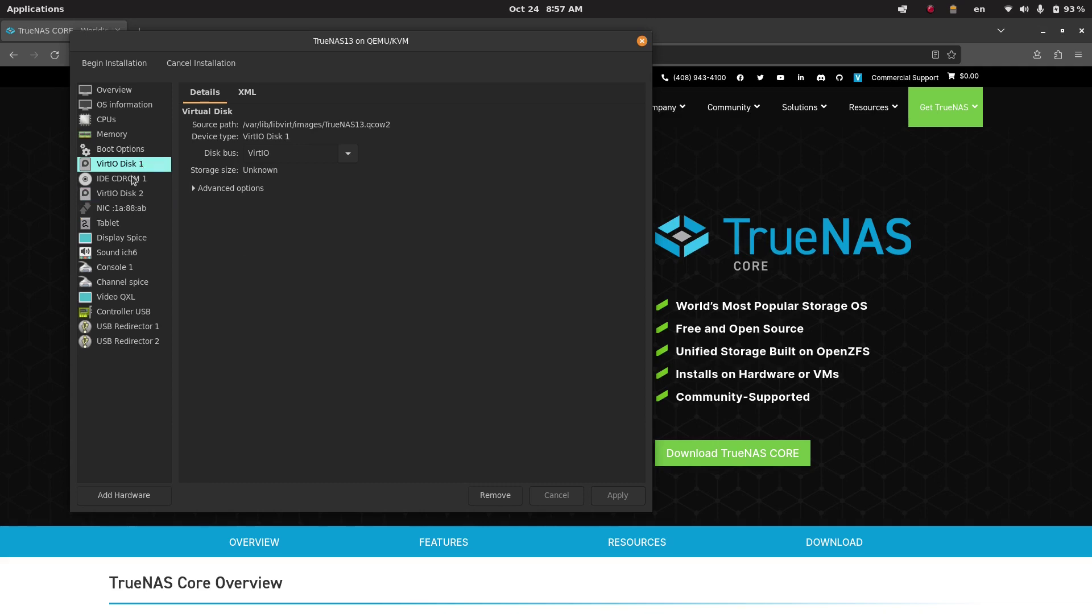
left_click(133, 179)
left_click(132, 165)
left_click_drag(207, 41, 301, 49)
left_click(210, 70)
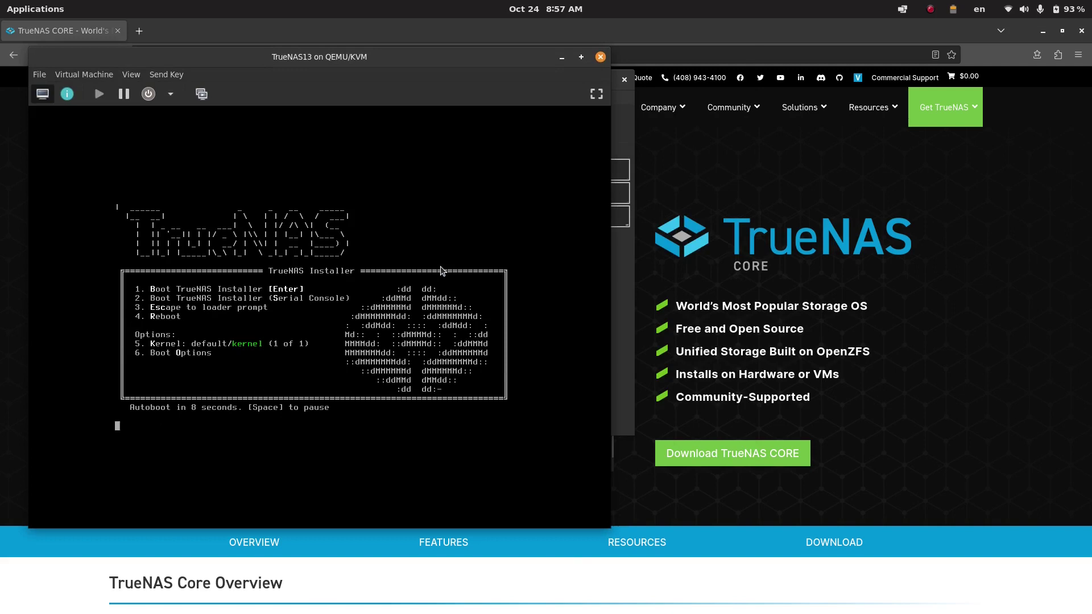
- Boot the installer, choose Install/Upgrade, and continue past the low-RAM warning
key("Return")
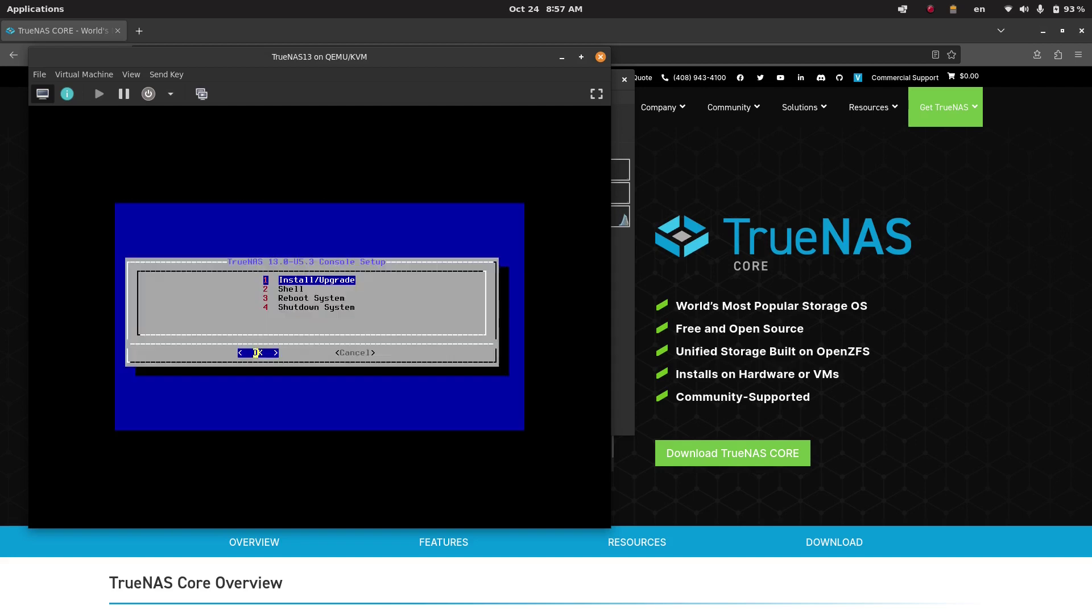
key("Return")
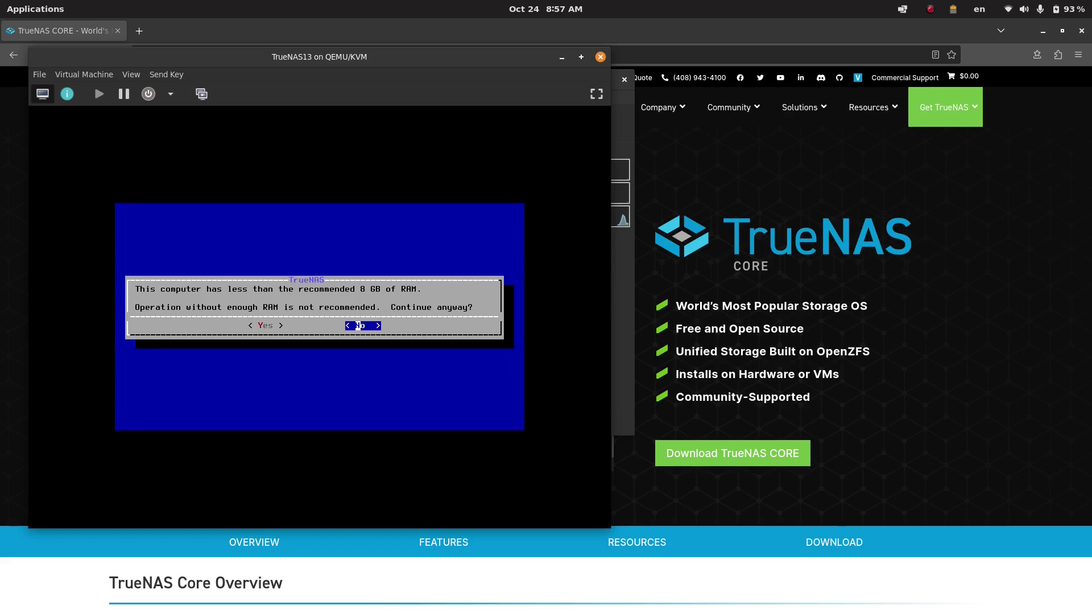
key("Left")
key("Return")
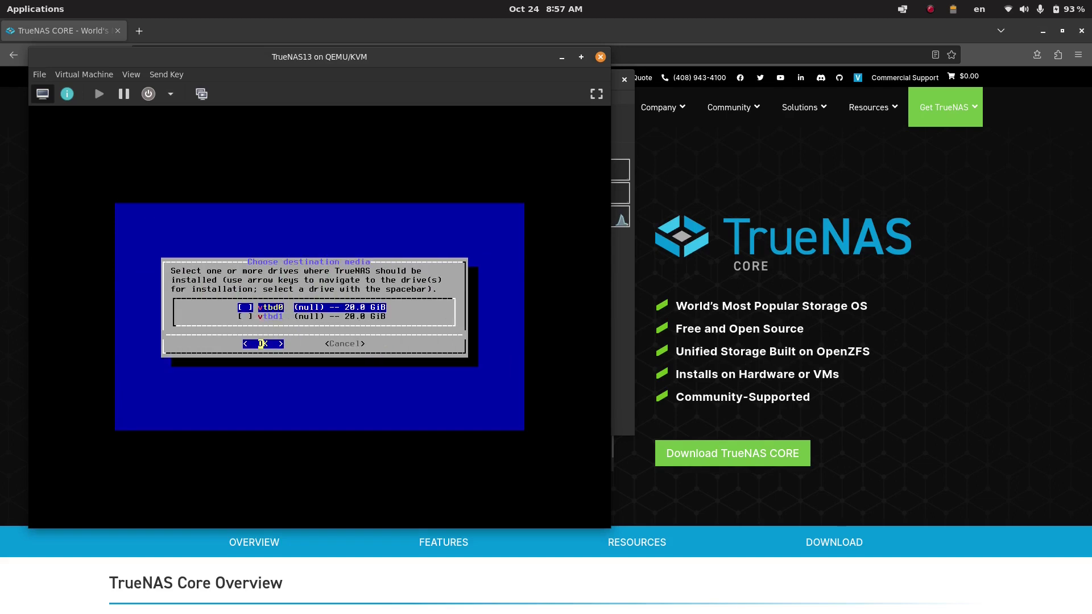
- Mark vtbd0 as the install destination and confirm erasing it
key("Down")
key("Up")
key("Down")
key("Up")
key("Down")
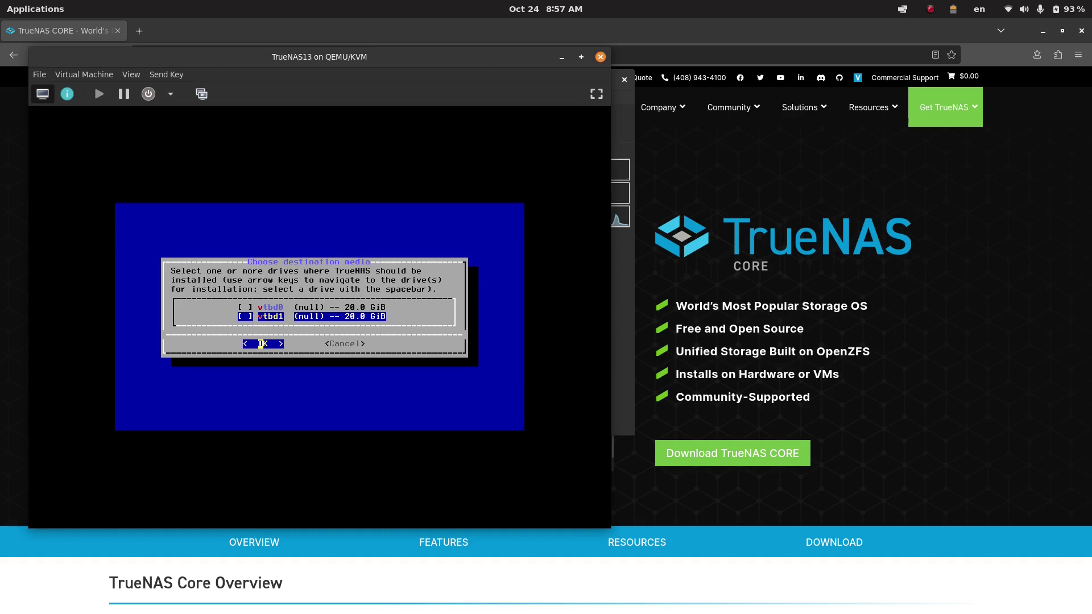
key("Up")
key("space")
key("Down")
key("Up")
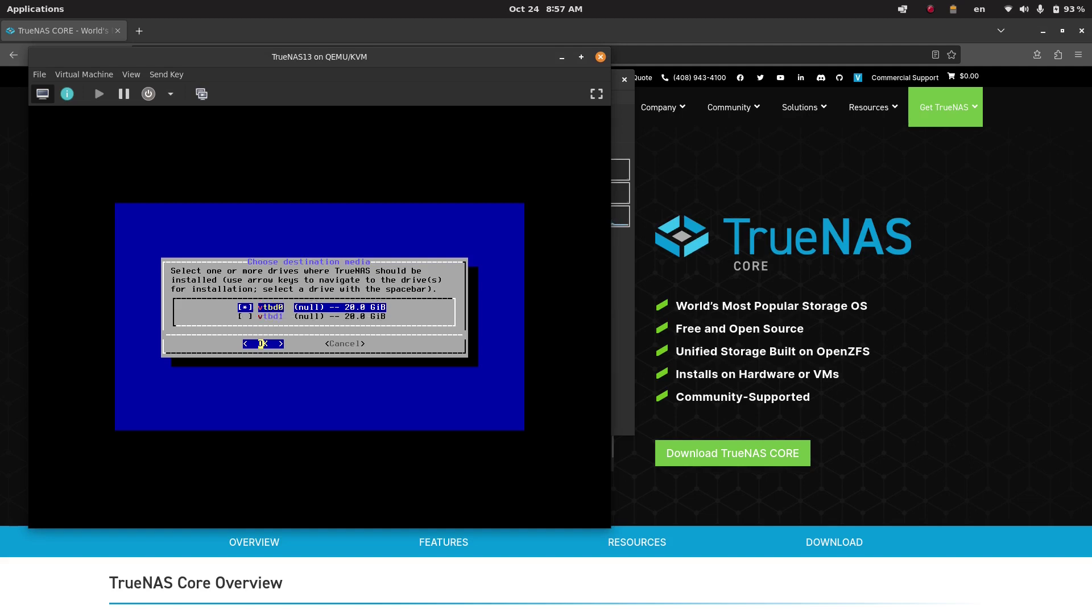
key("Return")
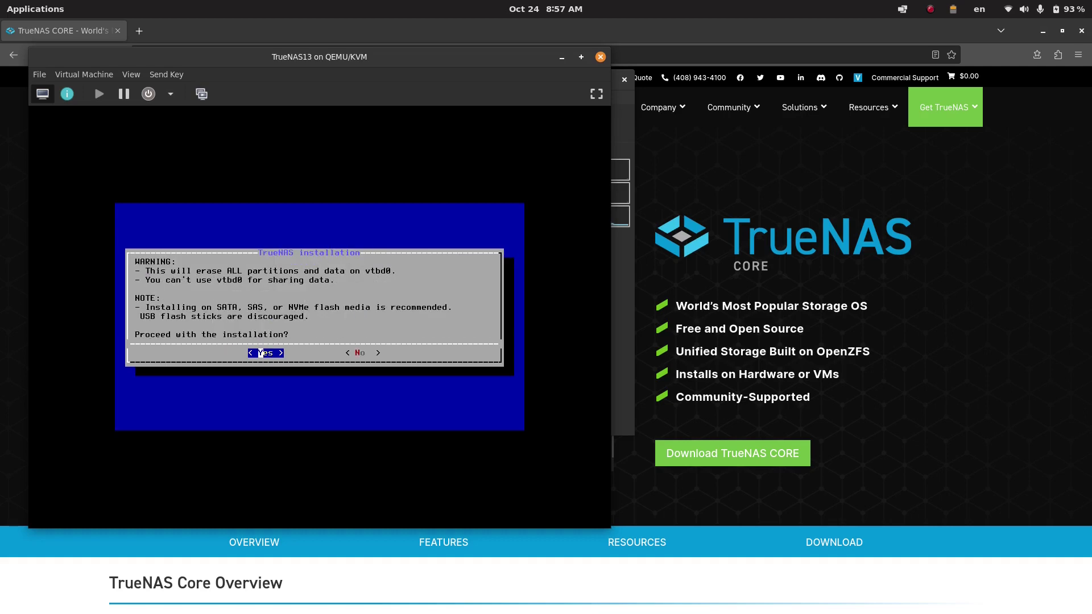
key("Return")
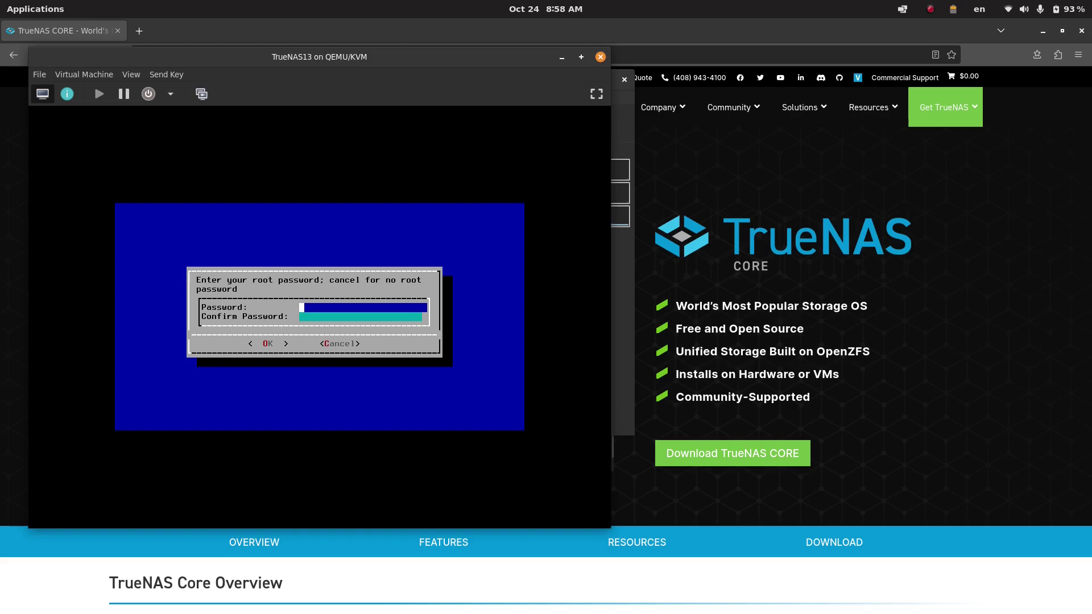
- Enter and confirm a root password, then dismiss the mismatch message
type("****")
key("BackSpace")
key("BackSpace")
key("BackSpace")
key("BackSpace")
type("*******")
key("Tab")
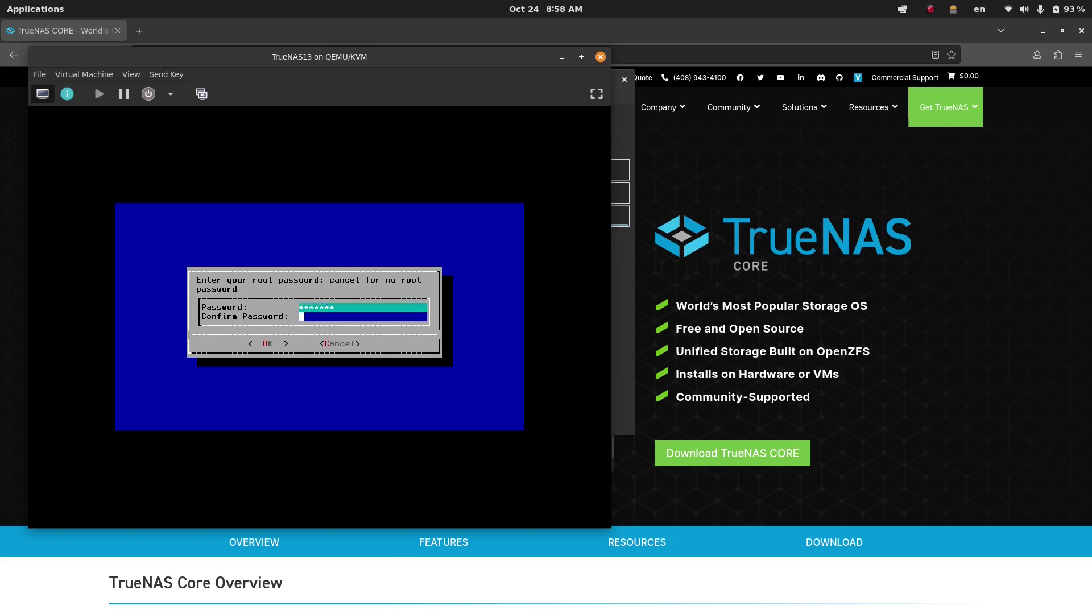
type("*******")
key("Tab")
key("Return")
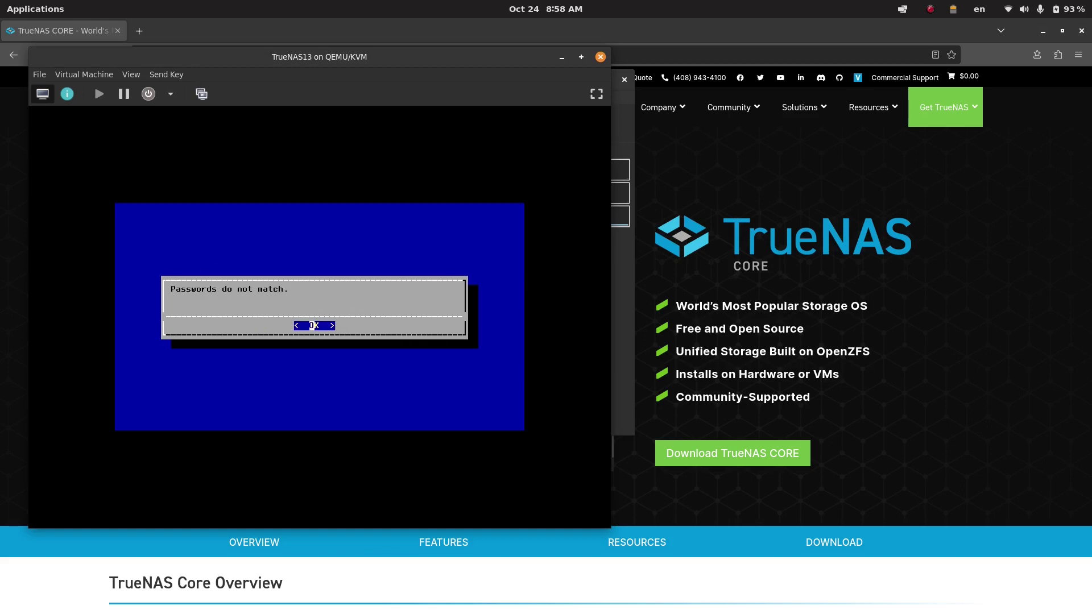
key("Return")
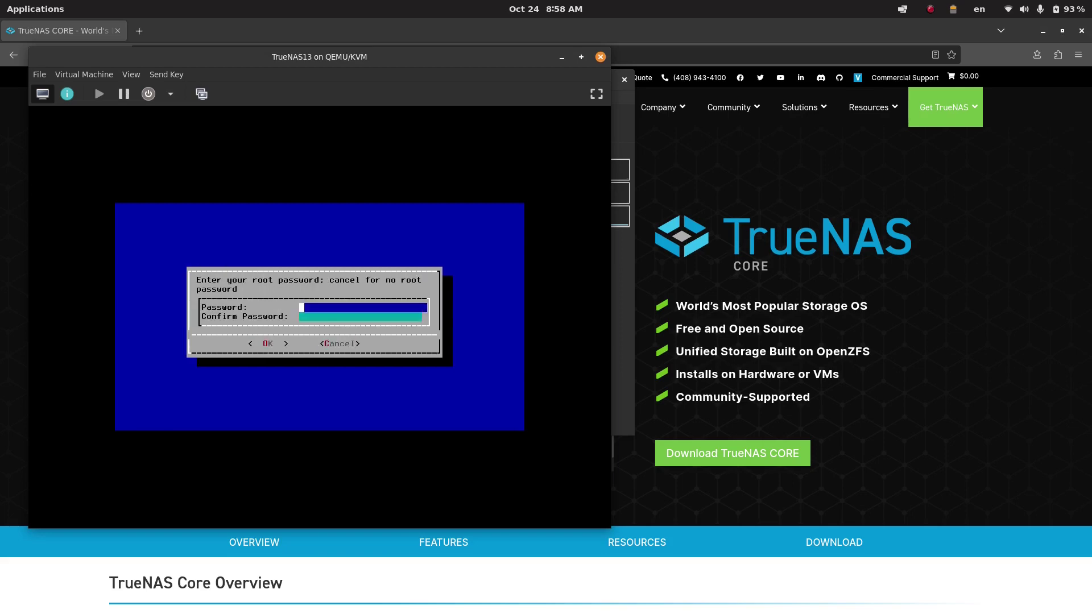
- Re-enter matching root passwords and choose BIOS boot mode to start installing
type("*******")
key("Tab")
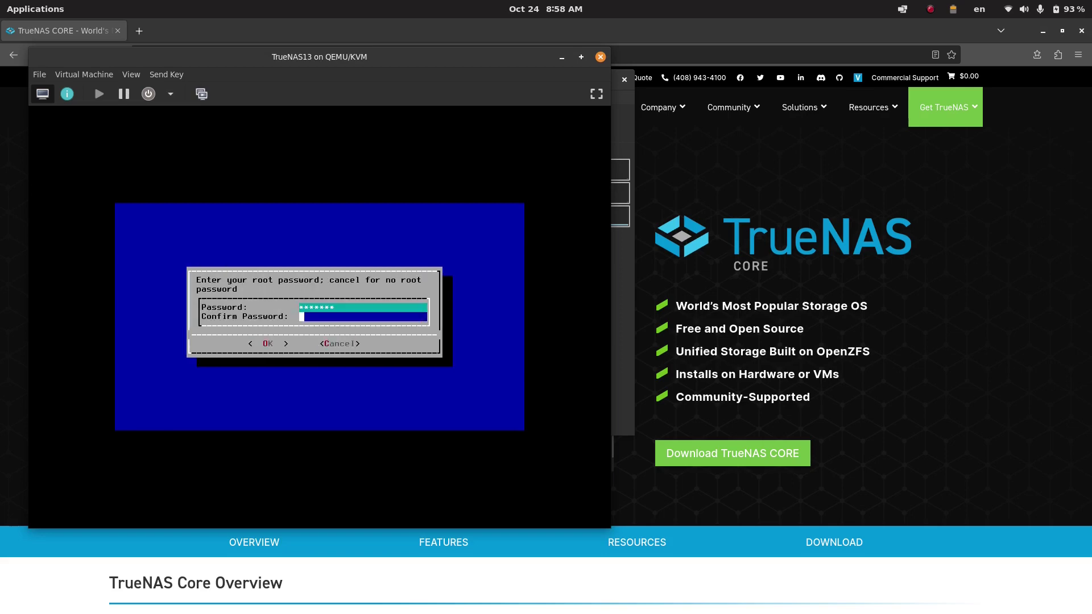
type("*******")
key("Return")
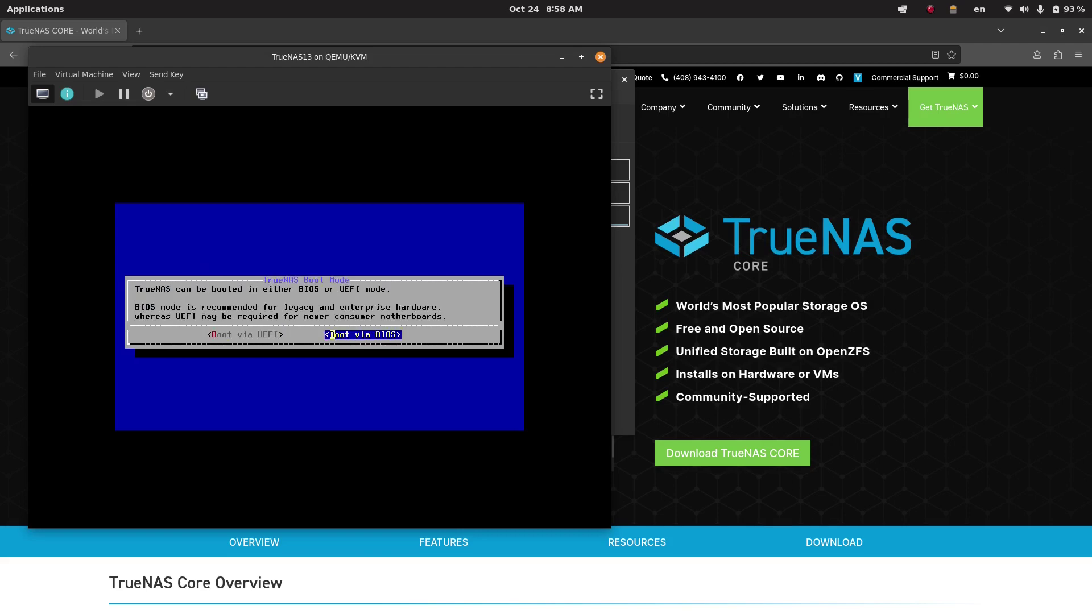
key("Return")
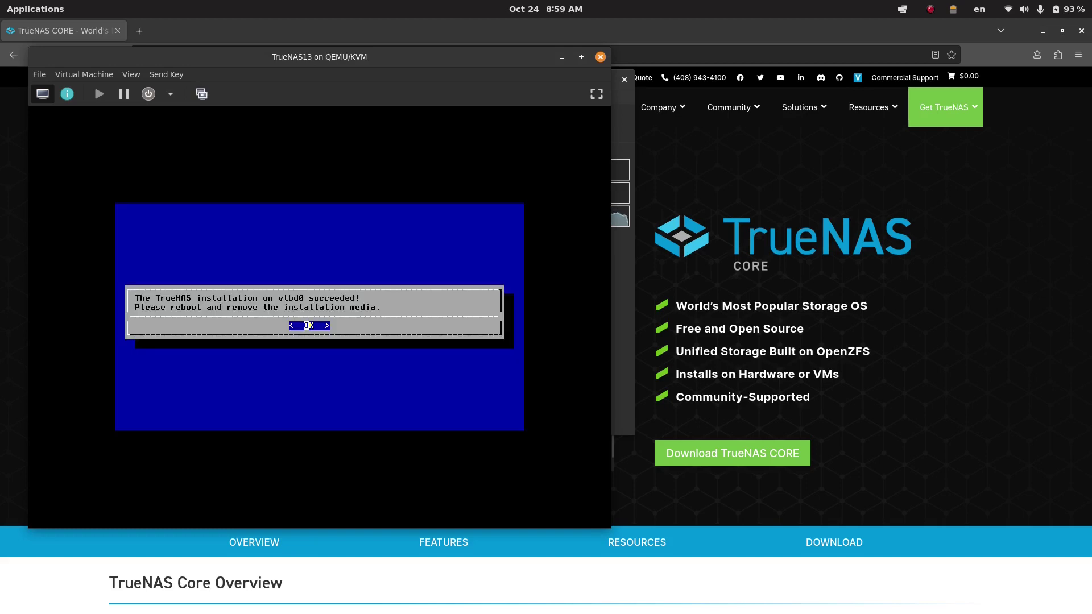
- Dismiss the installation-succeeded message and choose Reboot System from the console menu
key("Return")
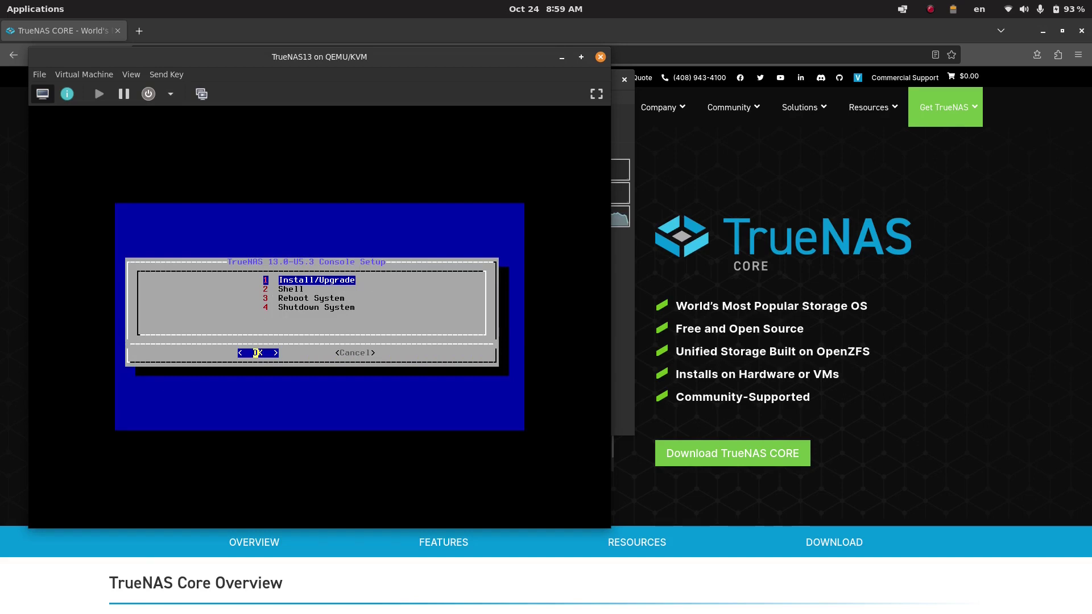
key("Down")
key("Down")
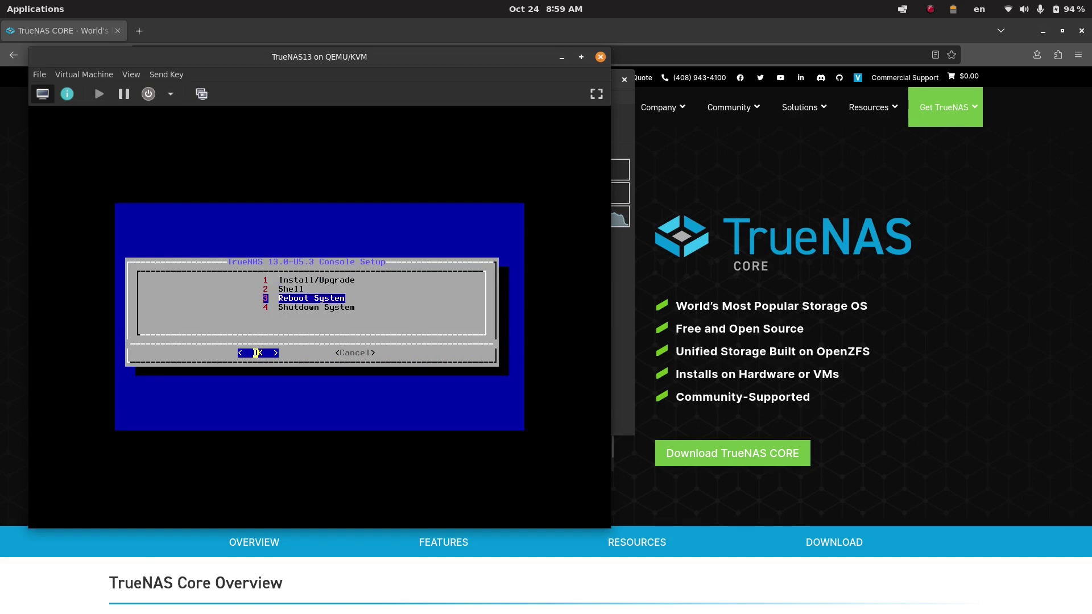
key("Return")
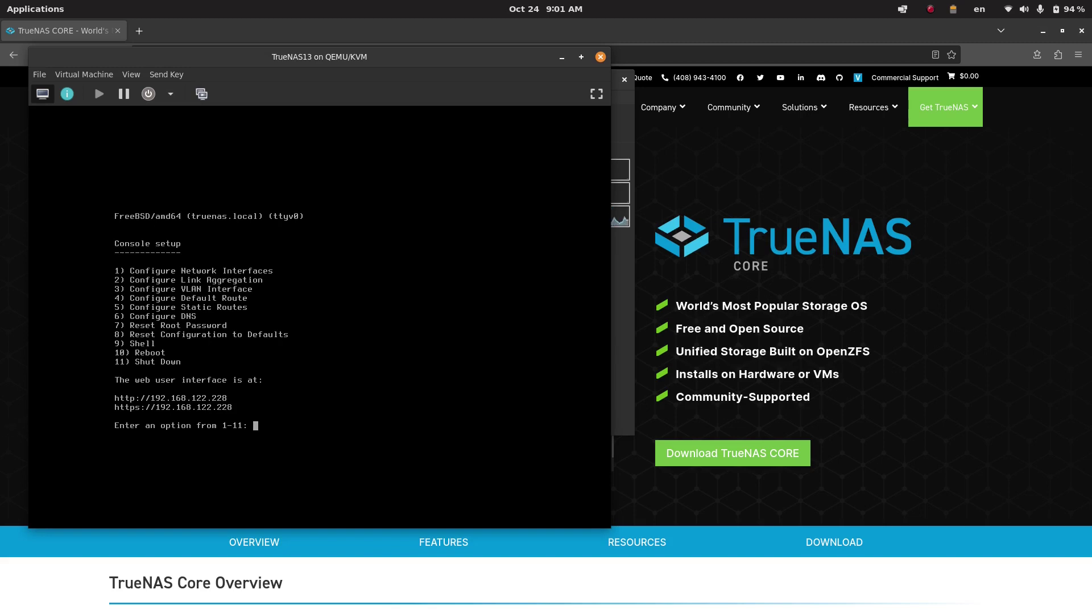
- Load the TrueNAS web interface at 192.168.122.228 in a new Firefox tab
left_click(323, 567)
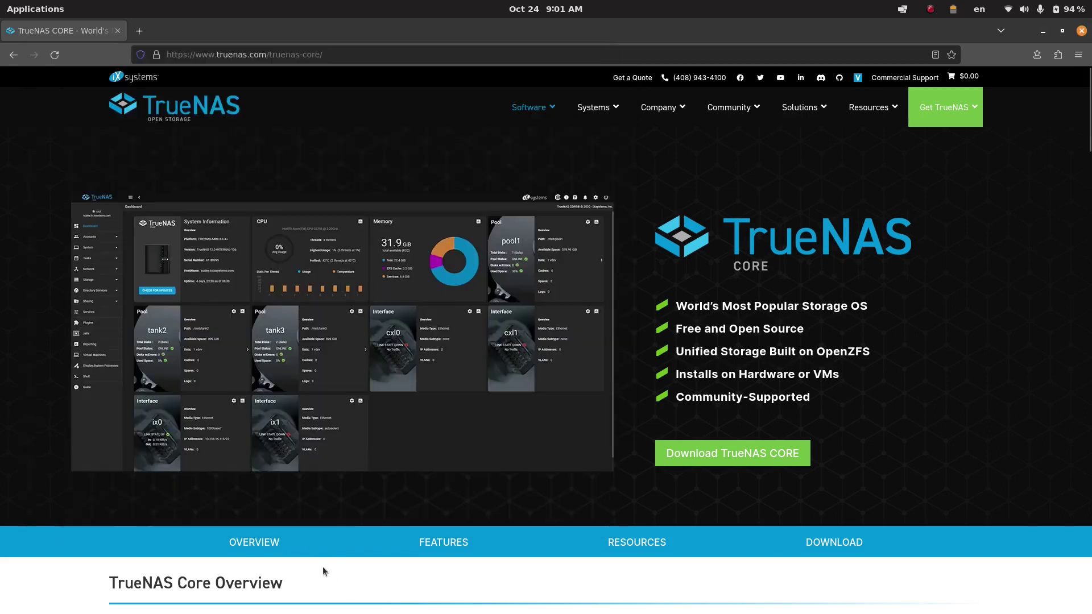
left_click(140, 31)
type("192.1")
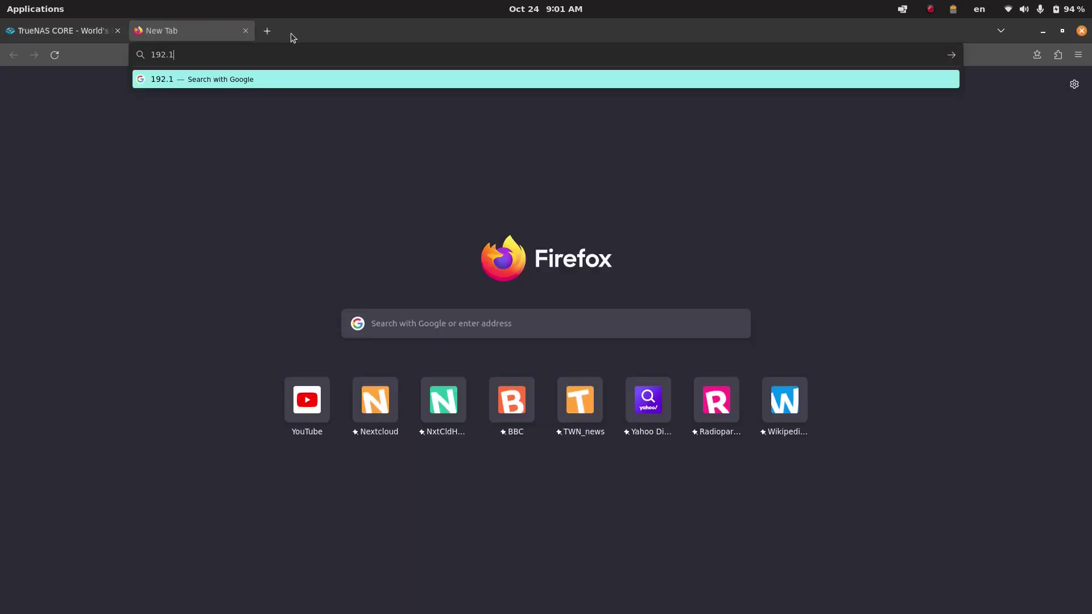
type("68.122")
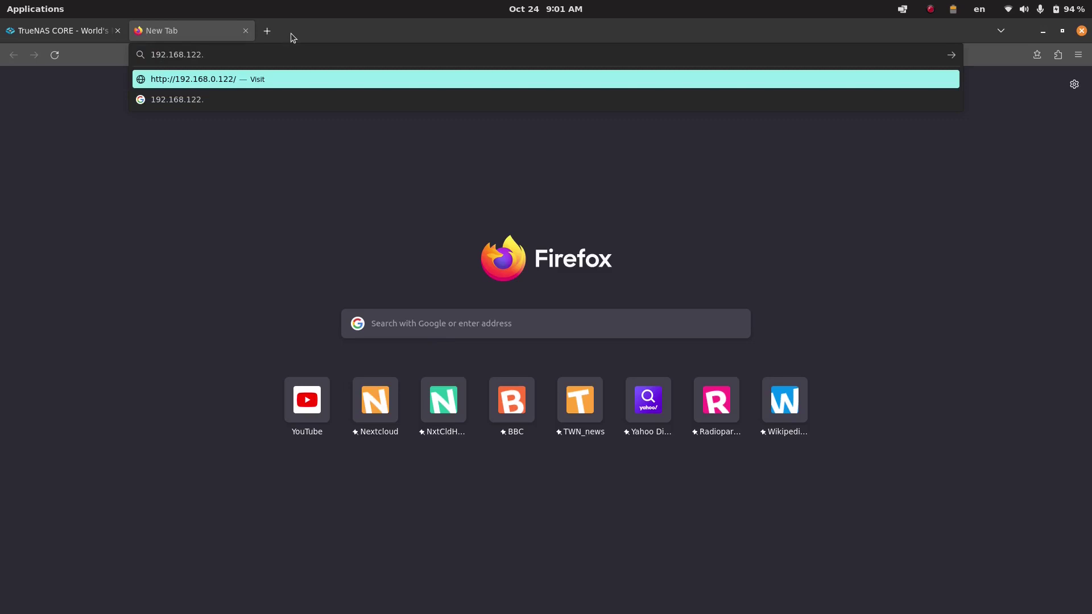
type(".228")
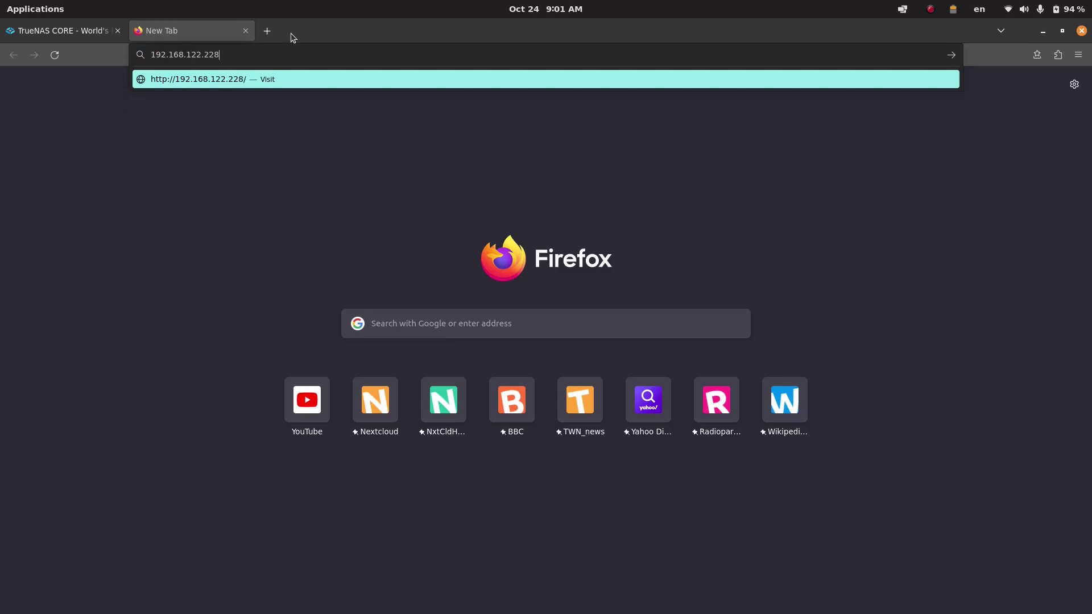
left_click(675, 600)
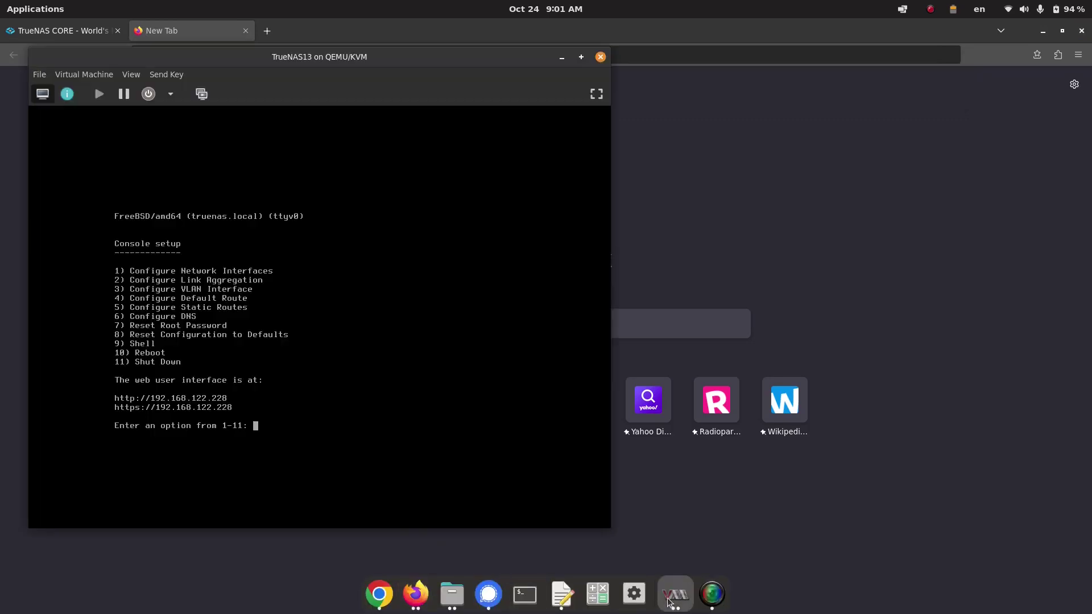
left_click(795, 208)
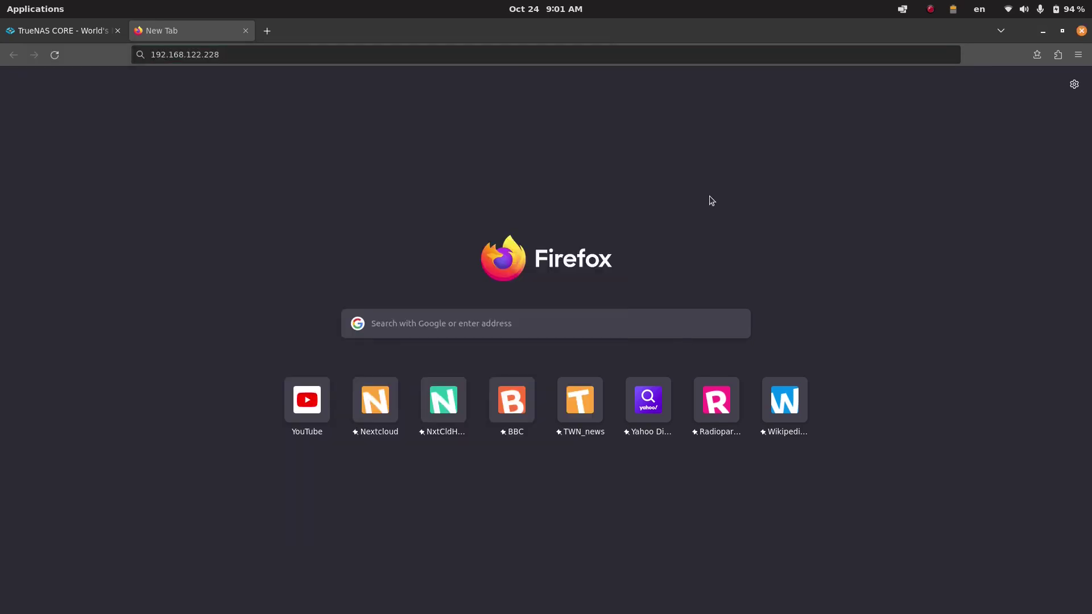
left_click(327, 54)
left_click(327, 54)
key("Return")
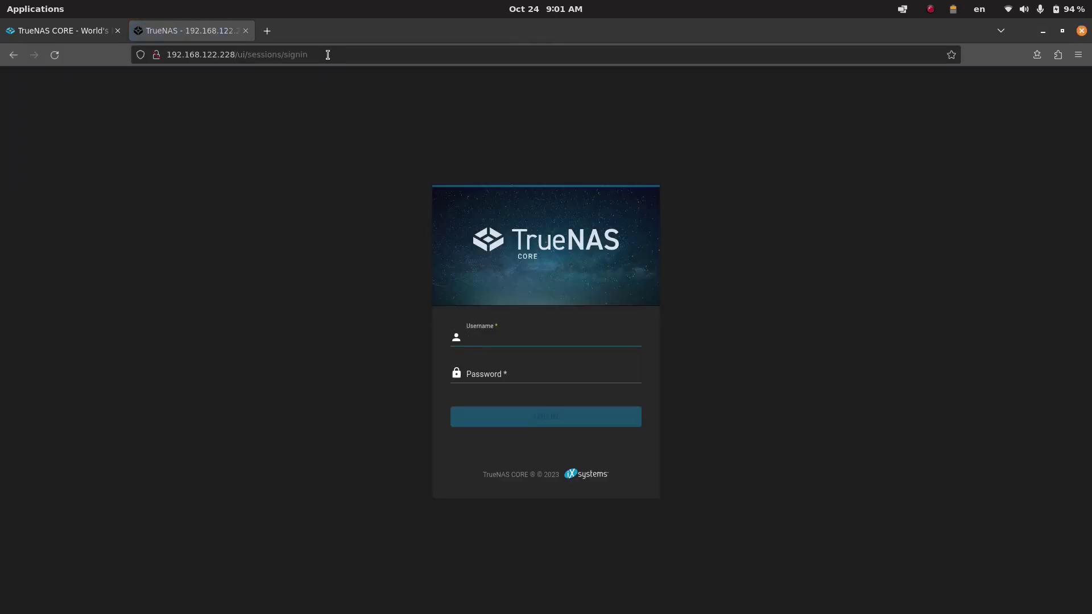
- Log in as root with the administrator password
type("root")
key("Tab")
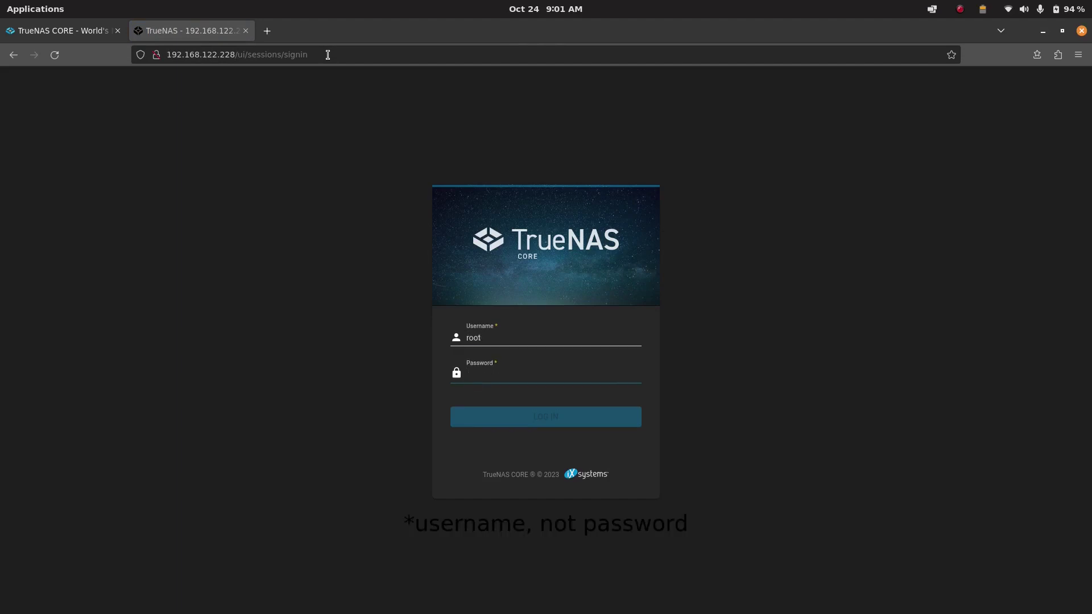
type("•••••••")
key("Return")
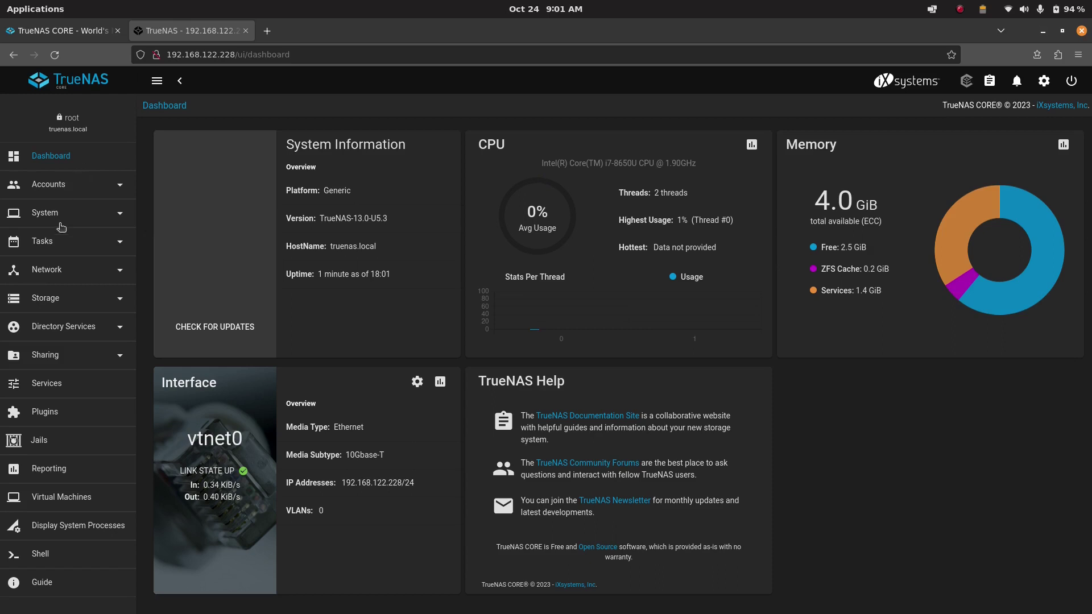
- Start creating a new storage pool named pool1
left_click(60, 299)
left_click(38, 328)
left_click(1052, 159)
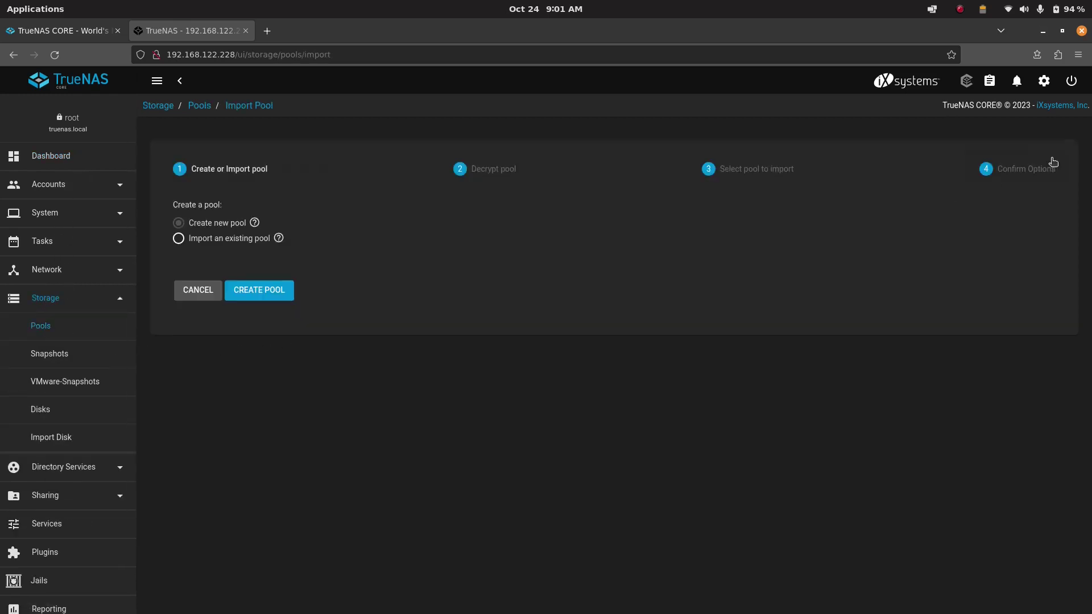
left_click(260, 290)
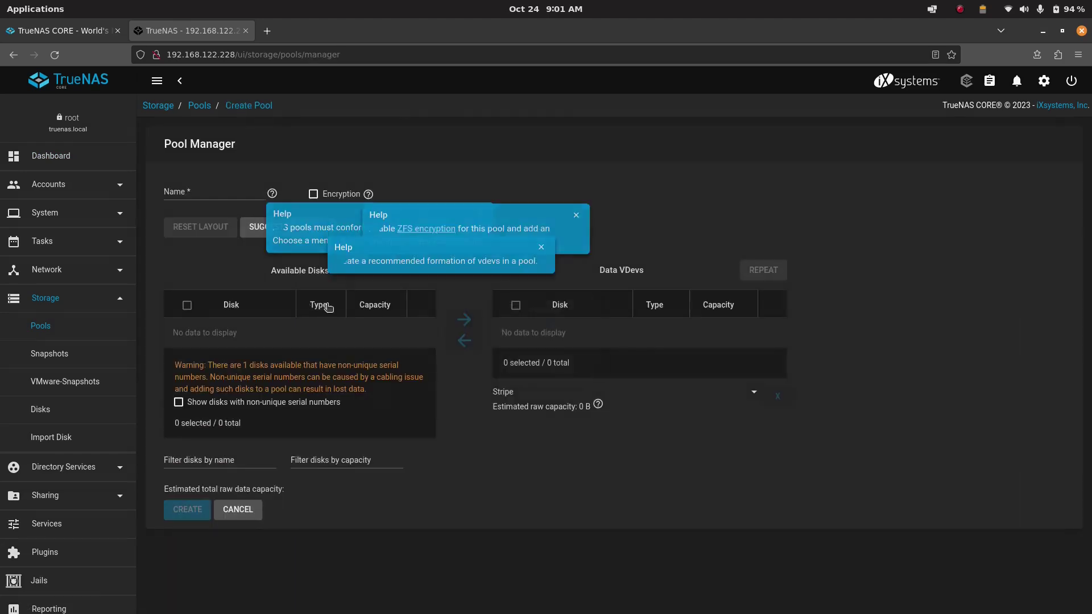
left_click(225, 190)
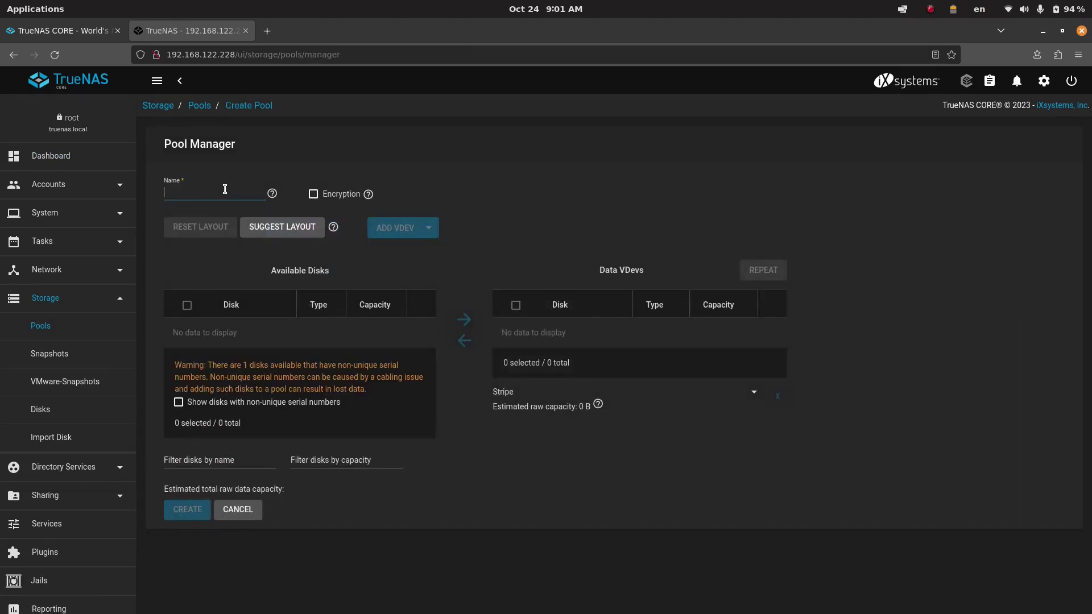
type("pool1")
- Show disks with non-unique serials and move vtbd1 into the Data VDevs
left_click(179, 402)
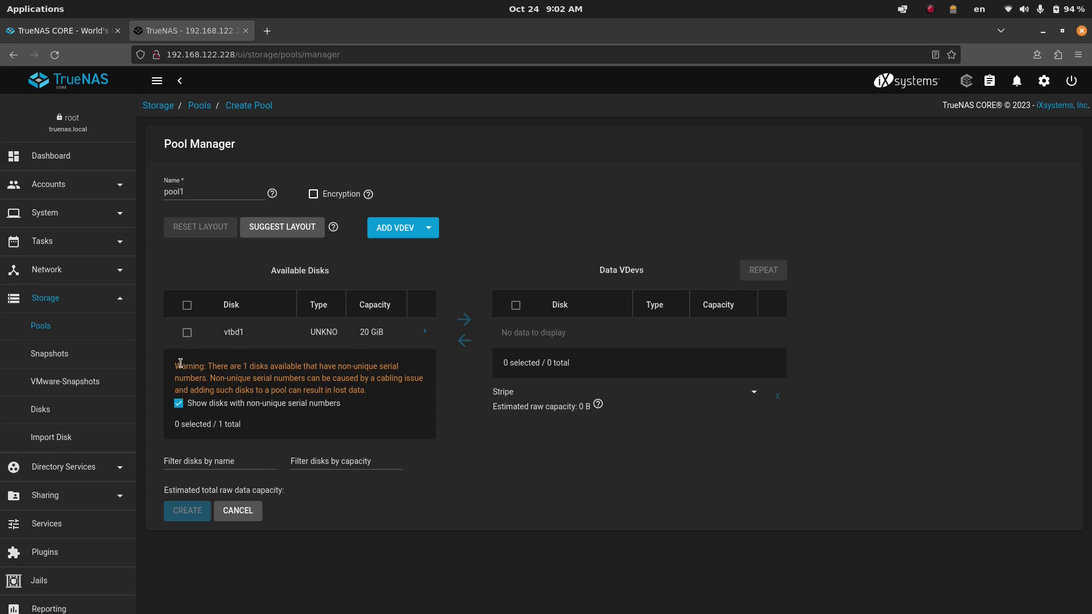
left_click_drag(181, 366, 373, 390)
left_click(330, 387)
left_click(187, 332)
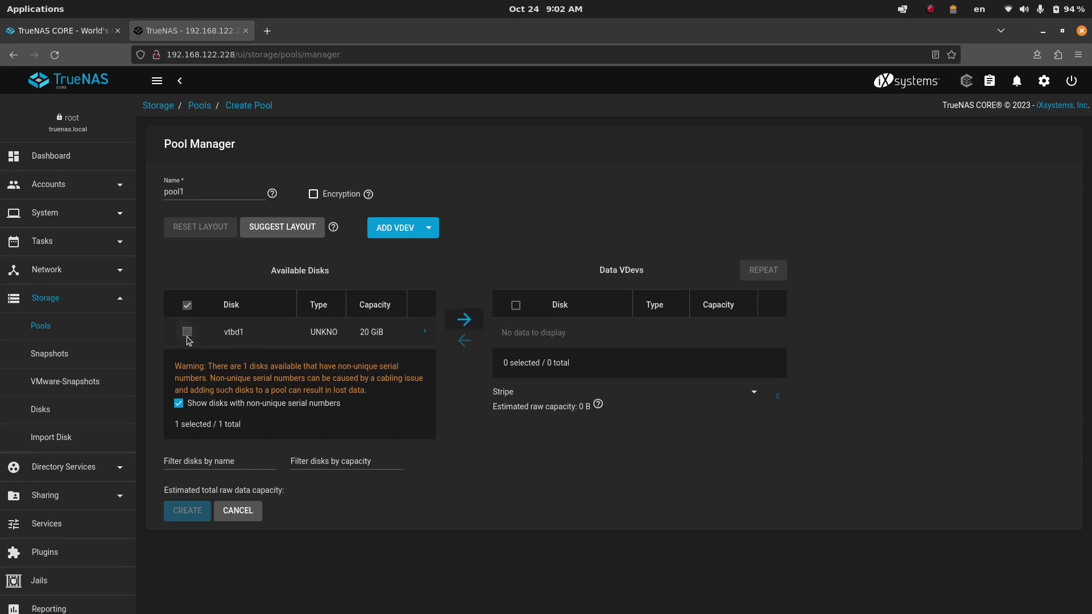
left_click(463, 320)
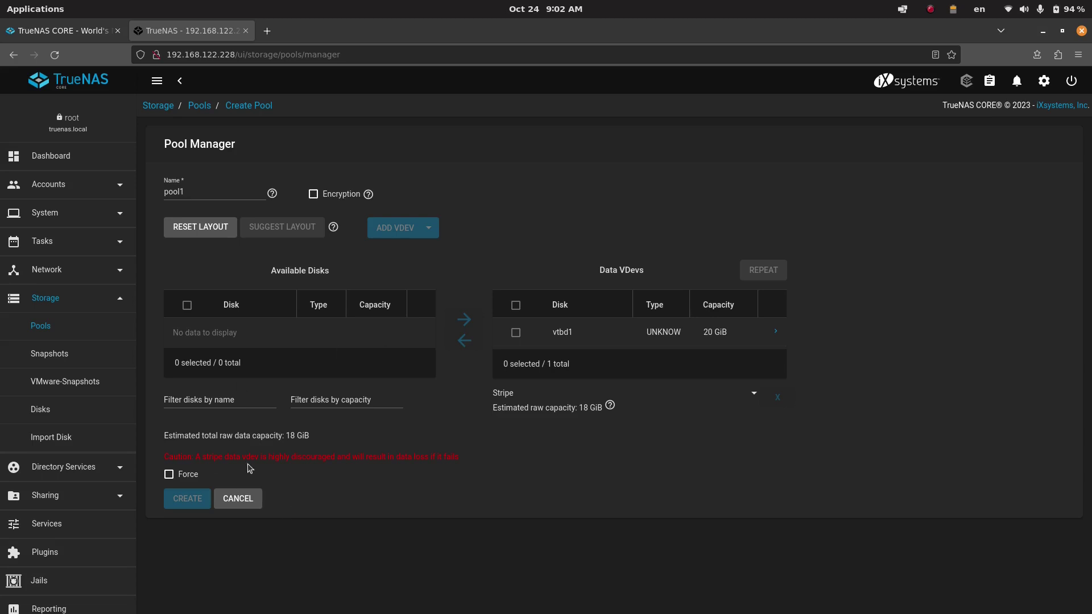
left_click_drag(201, 454, 438, 454)
left_click(442, 455)
left_click_drag(268, 456, 426, 457)
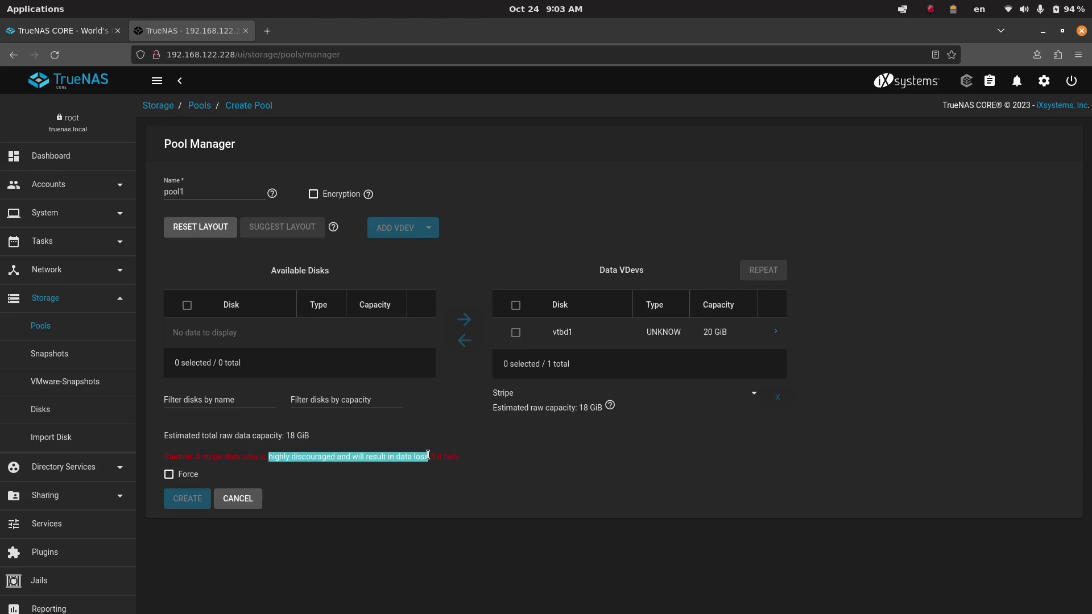
left_click(426, 456)
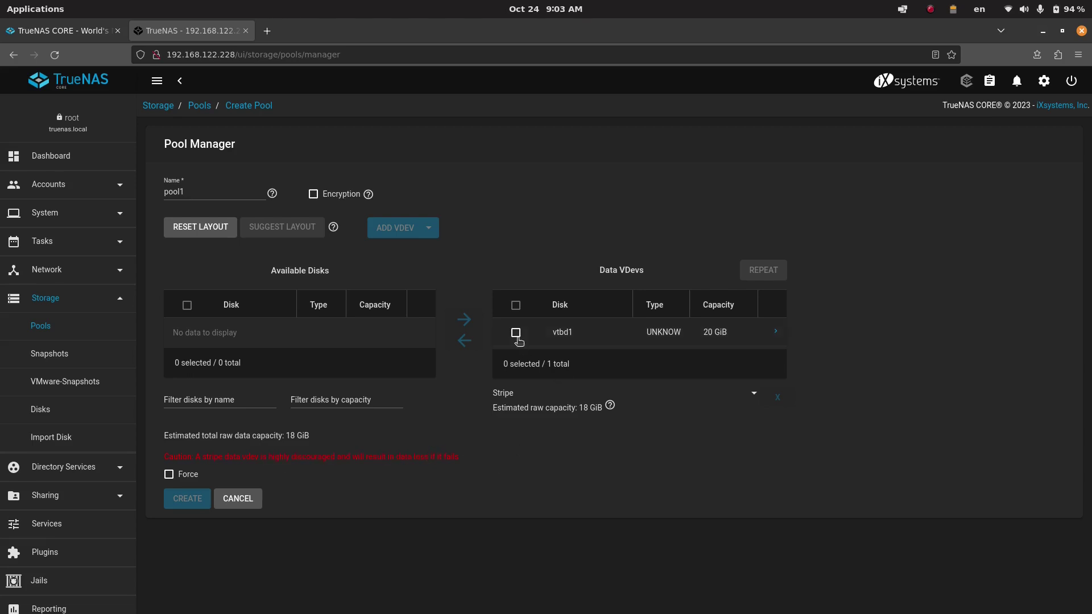
- Force-create pool1 as a stripe, accepting the layout and disk-erase warnings
left_click(169, 475)
left_click(187, 498)
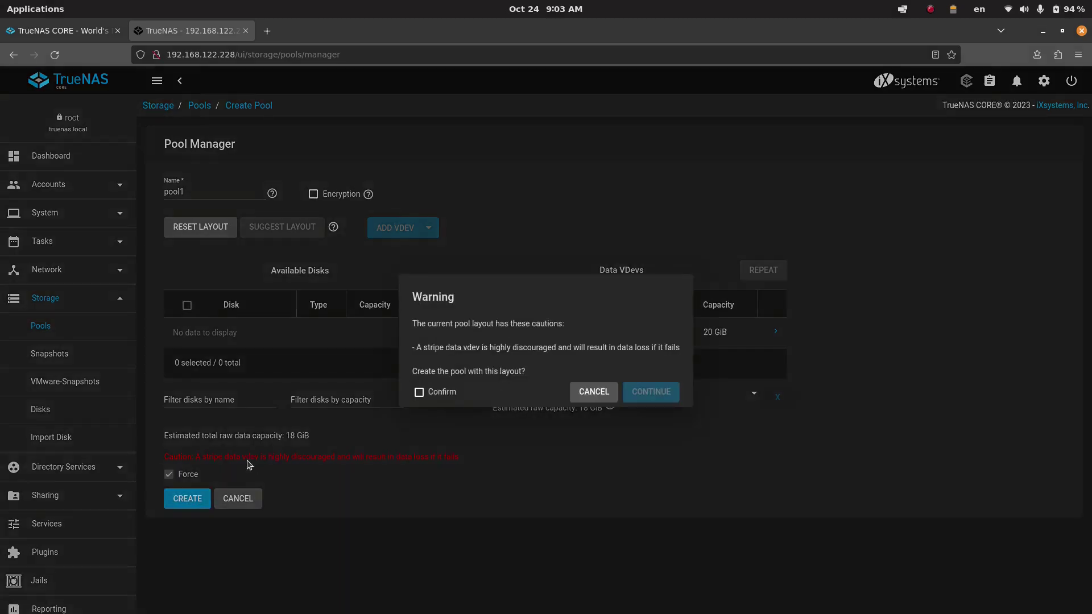
left_click(419, 392)
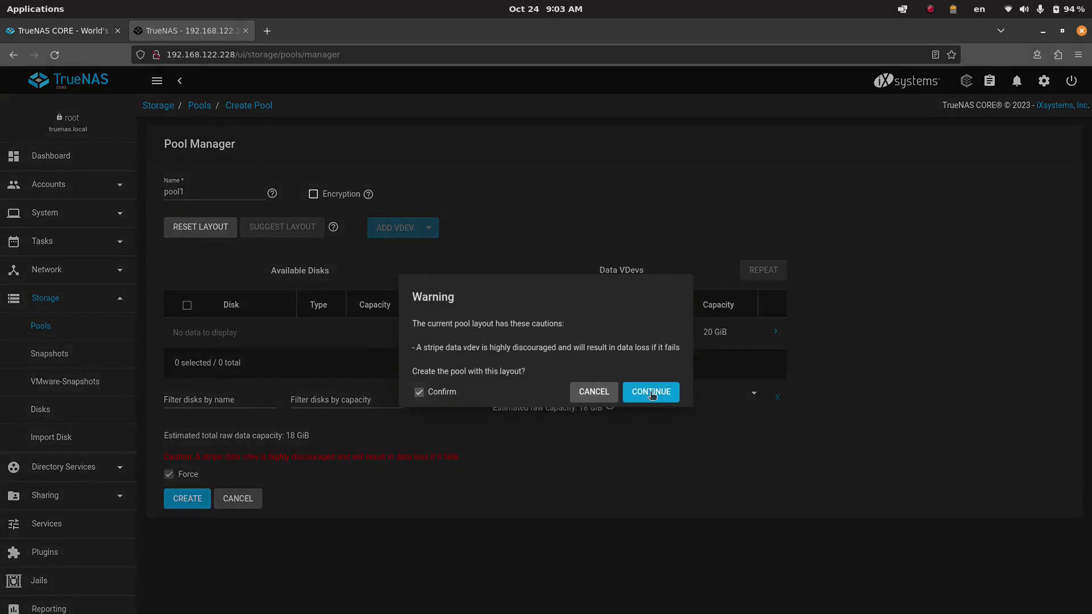
left_click(657, 392)
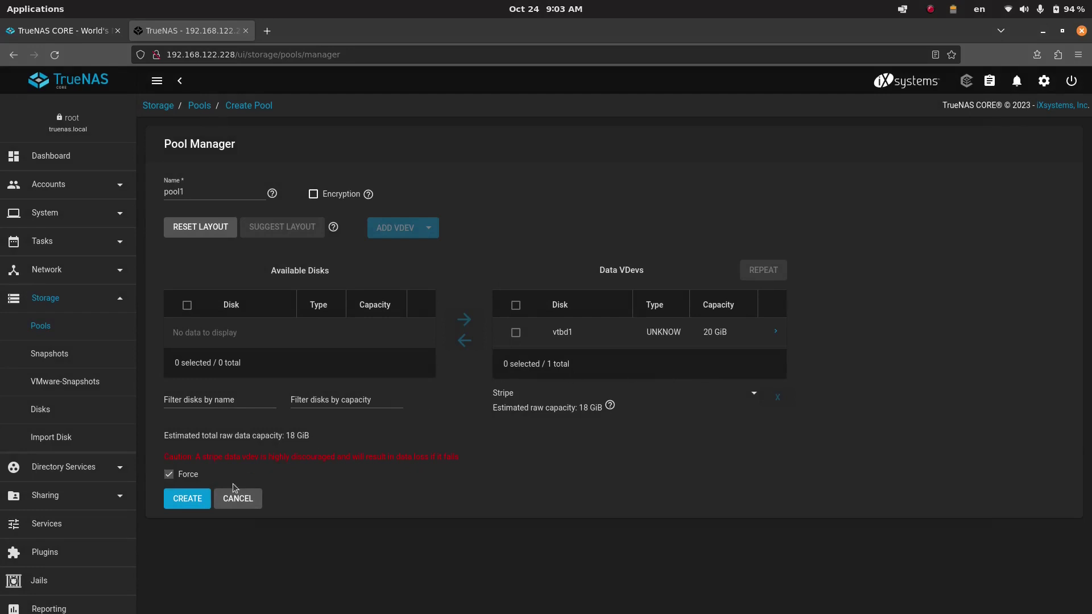
left_click(187, 504)
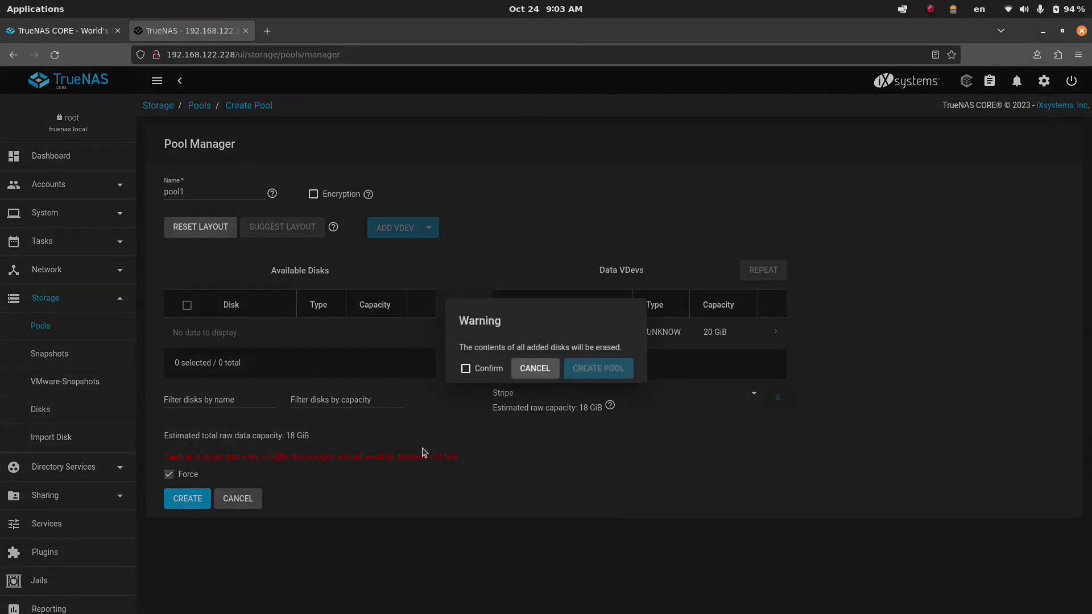
left_click(465, 369)
left_click(612, 368)
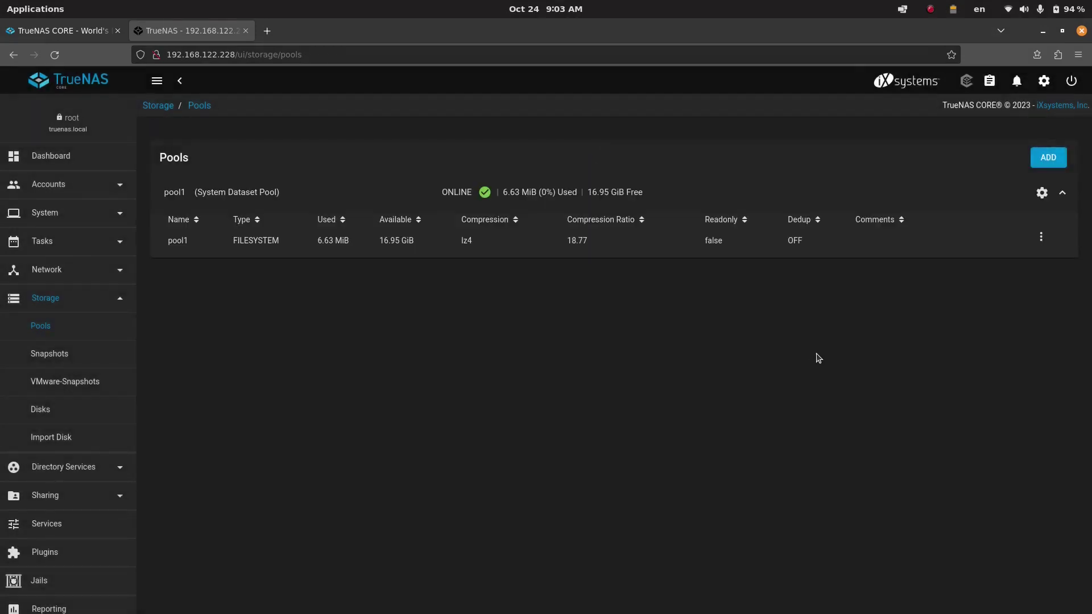
- Add a dataset named smbshare on pool1, leaving deduplication inherited (off)
left_click(1042, 238)
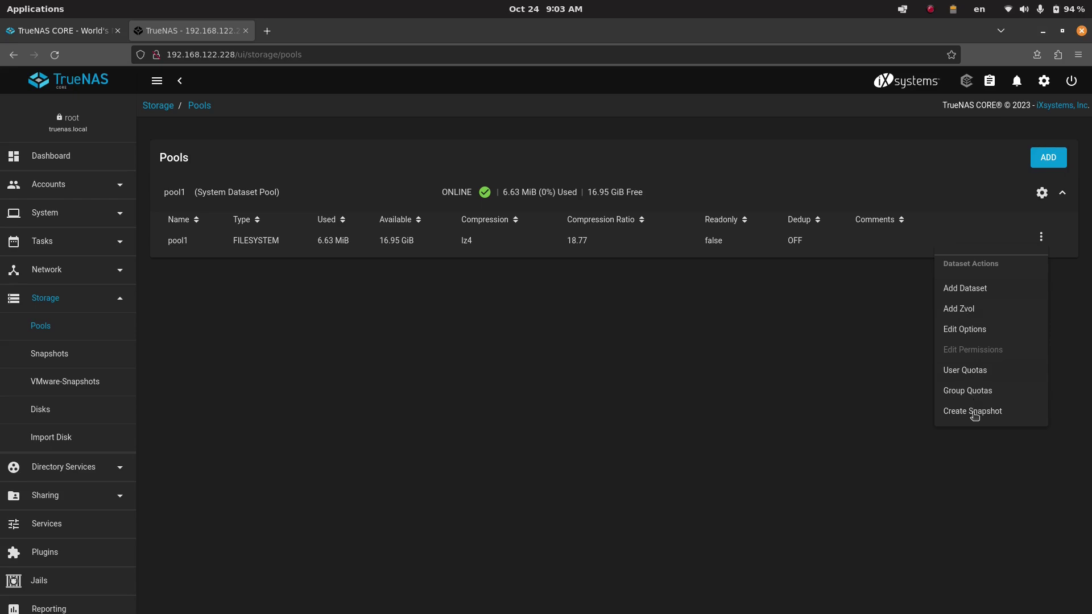
left_click(967, 291)
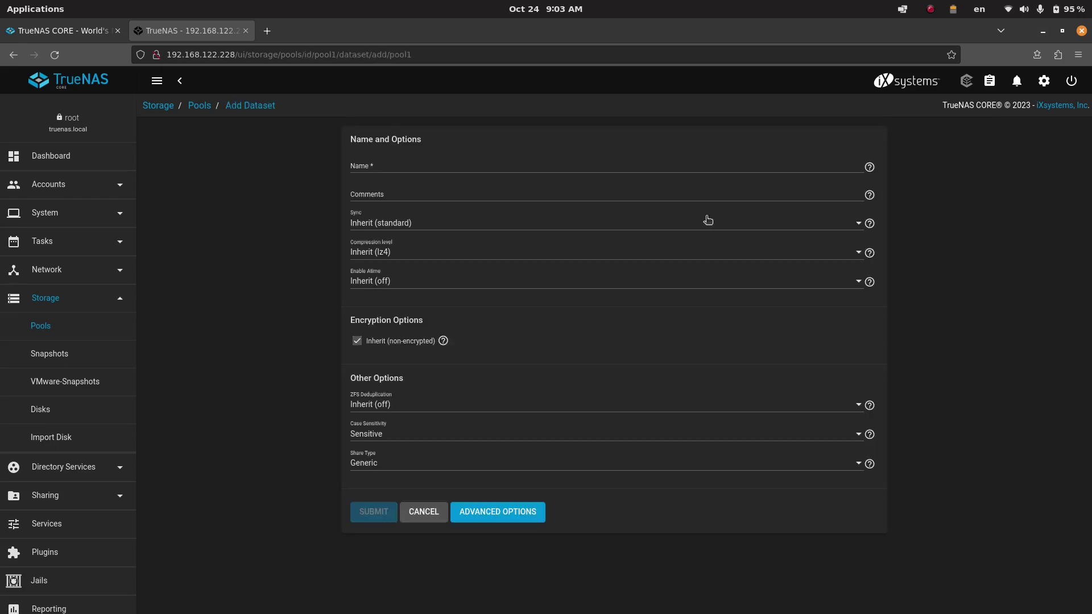
left_click(412, 178)
type("smb")
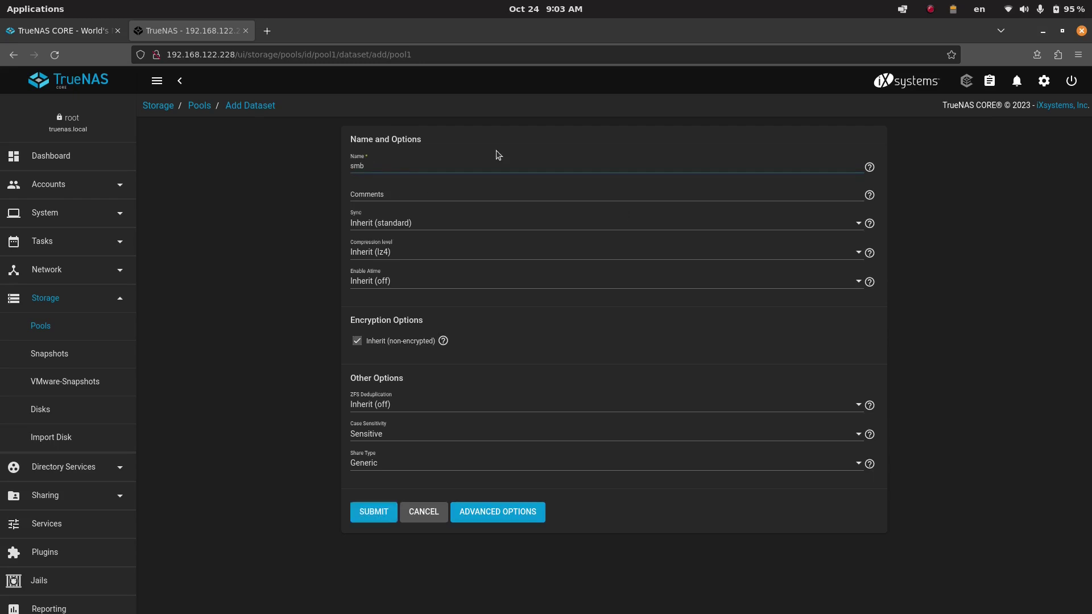
type("share")
left_click(380, 193)
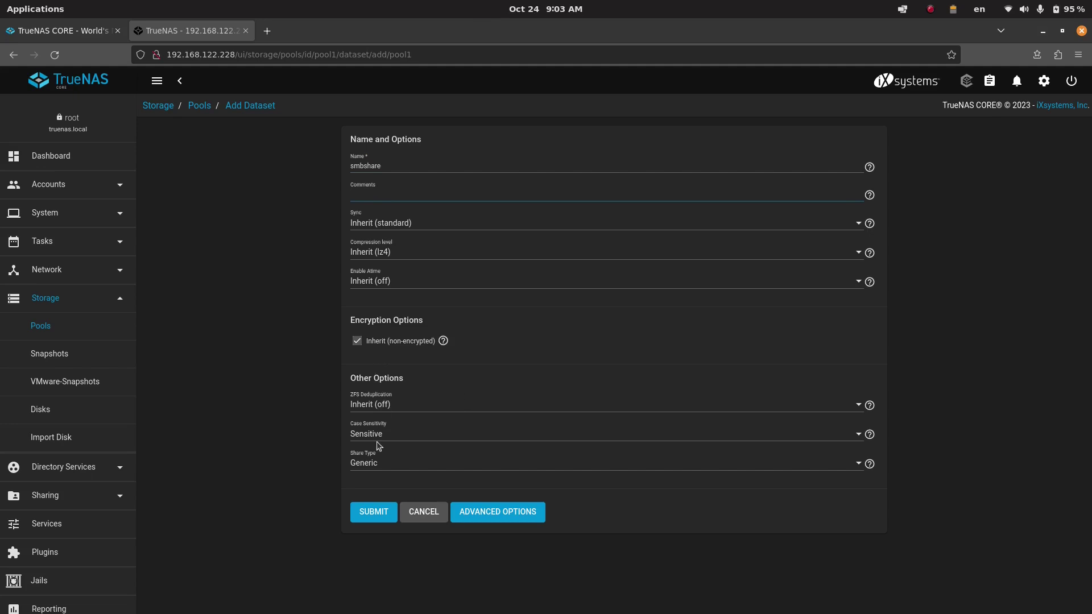
left_click(413, 408)
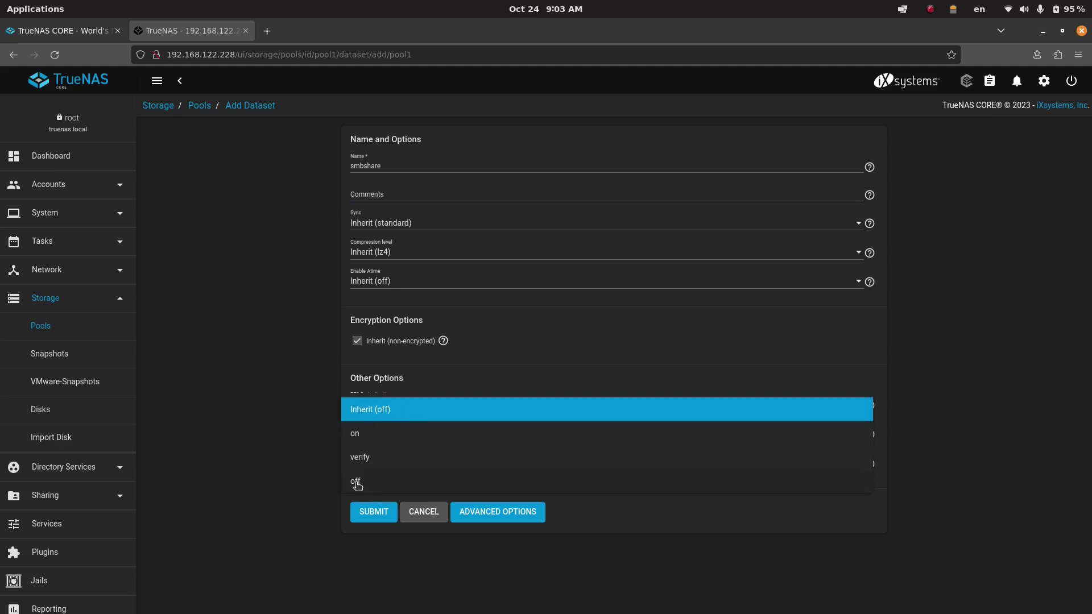
left_click(371, 412)
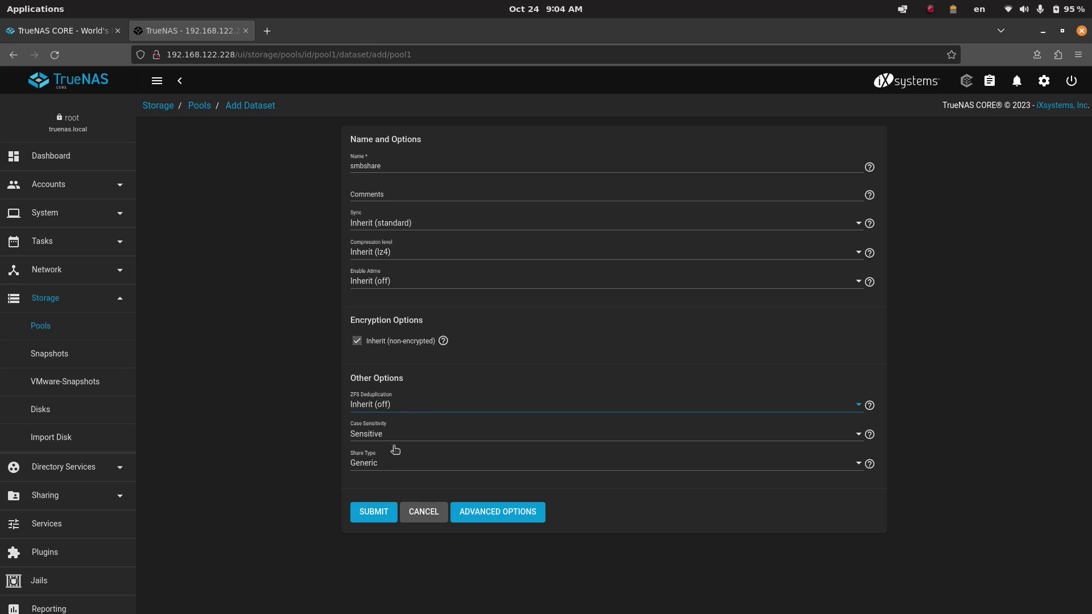
left_click(375, 515)
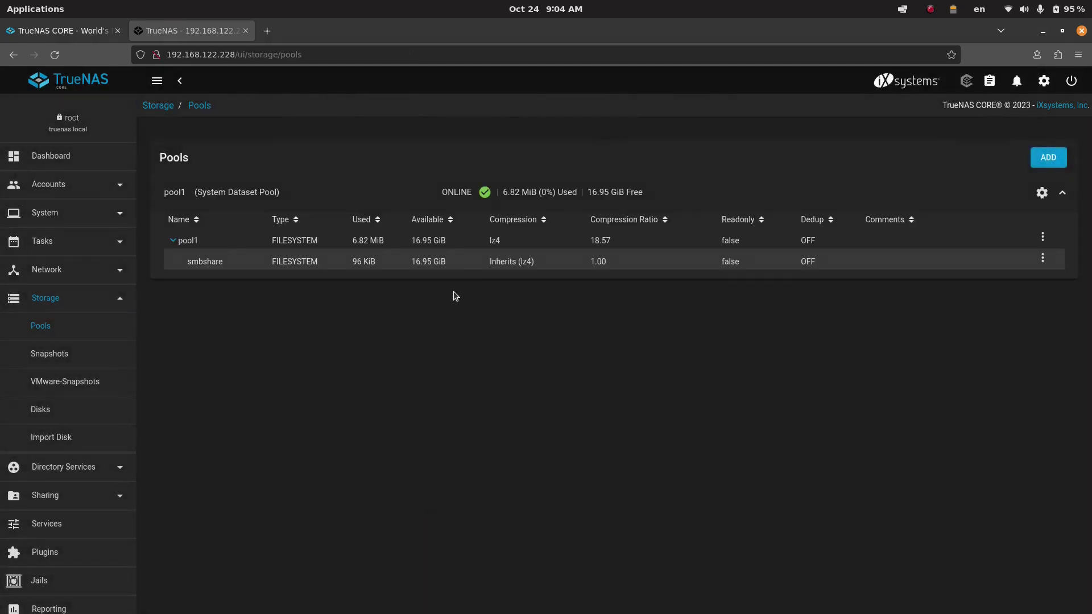
- Add Group and Other write to smbshare's permissions and save
left_click(1042, 258)
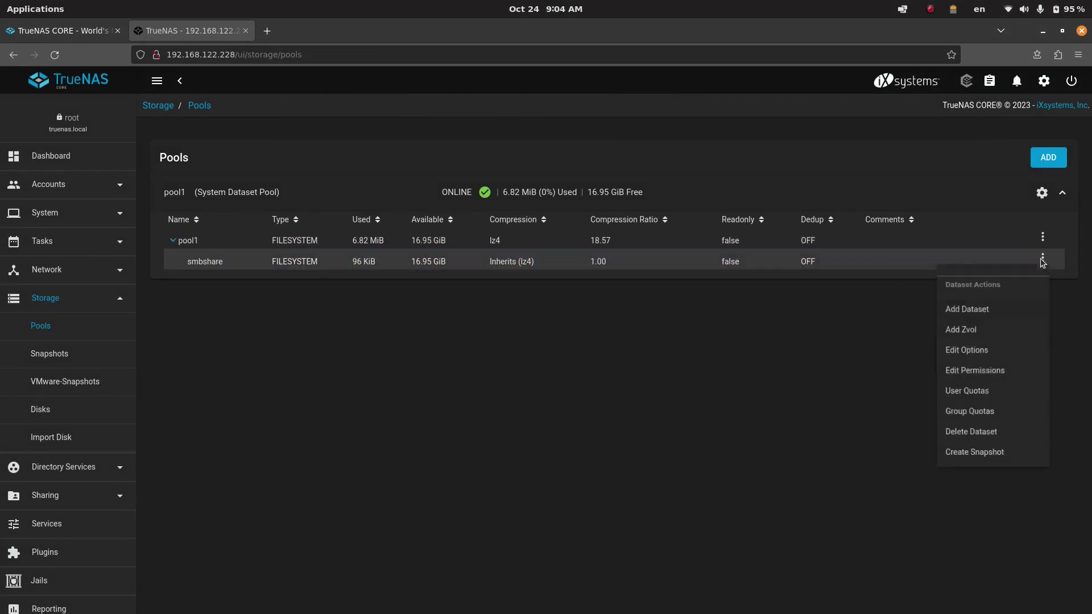
left_click(985, 370)
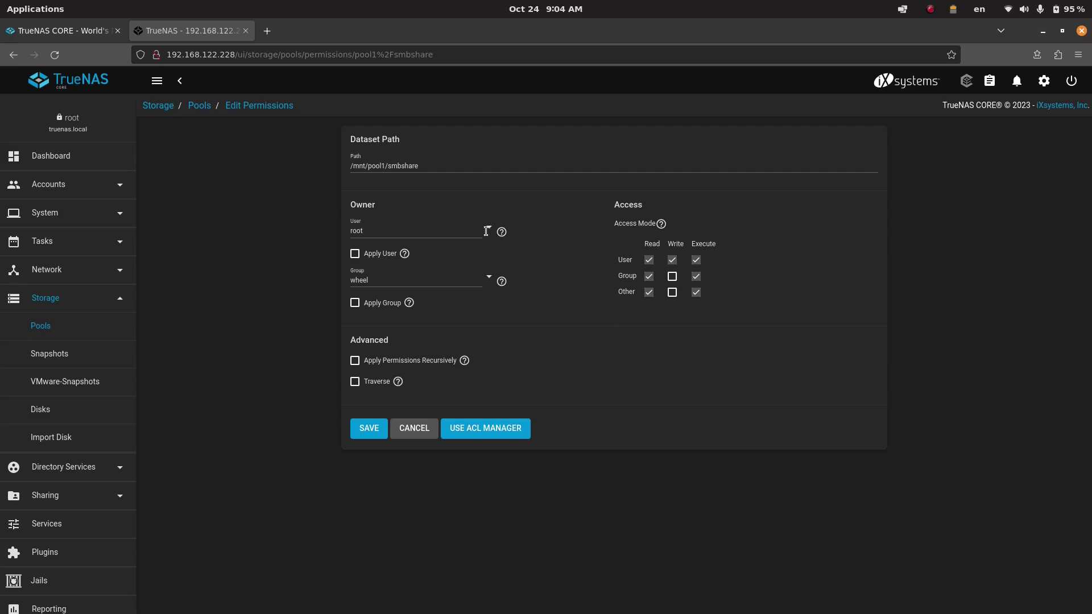
left_click(675, 277)
left_click(673, 293)
left_click(374, 425)
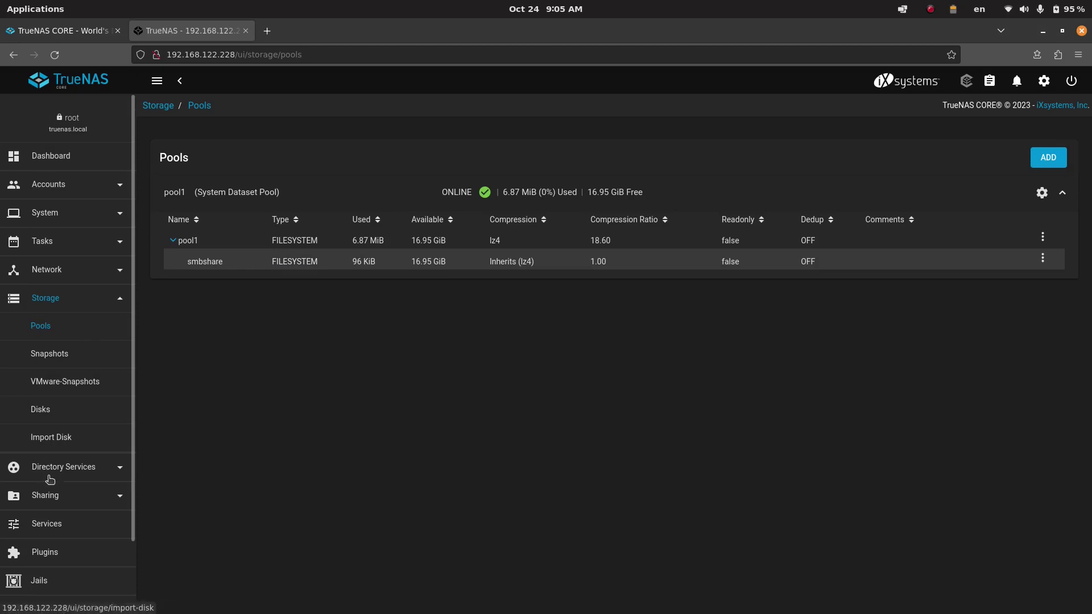
- Begin a new SMB share at /mnt/pool1/smbshare with the Default share parameters purpose
left_click(50, 493)
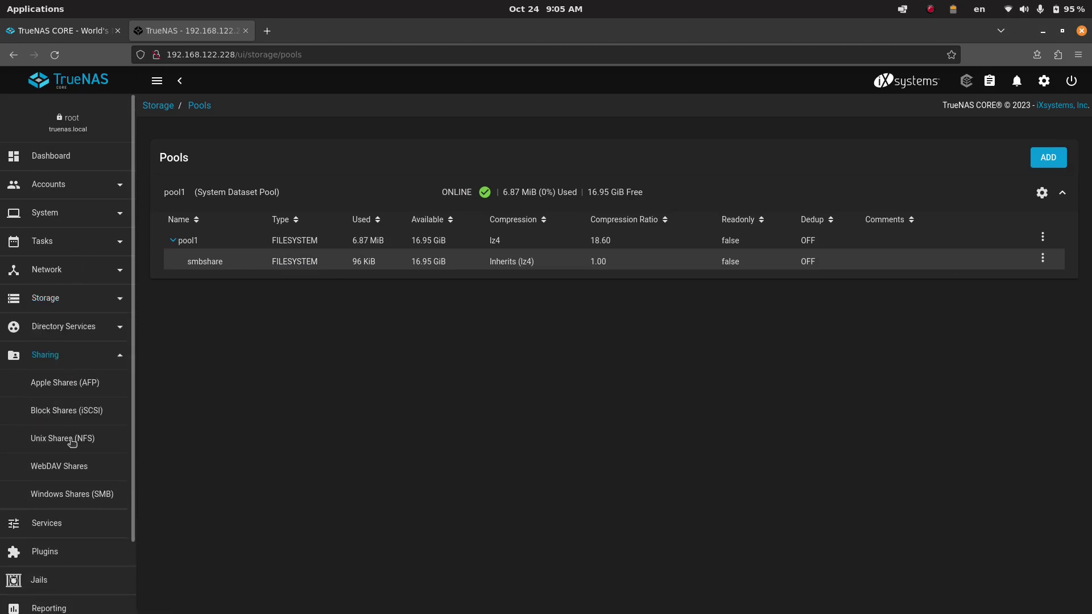
left_click(72, 493)
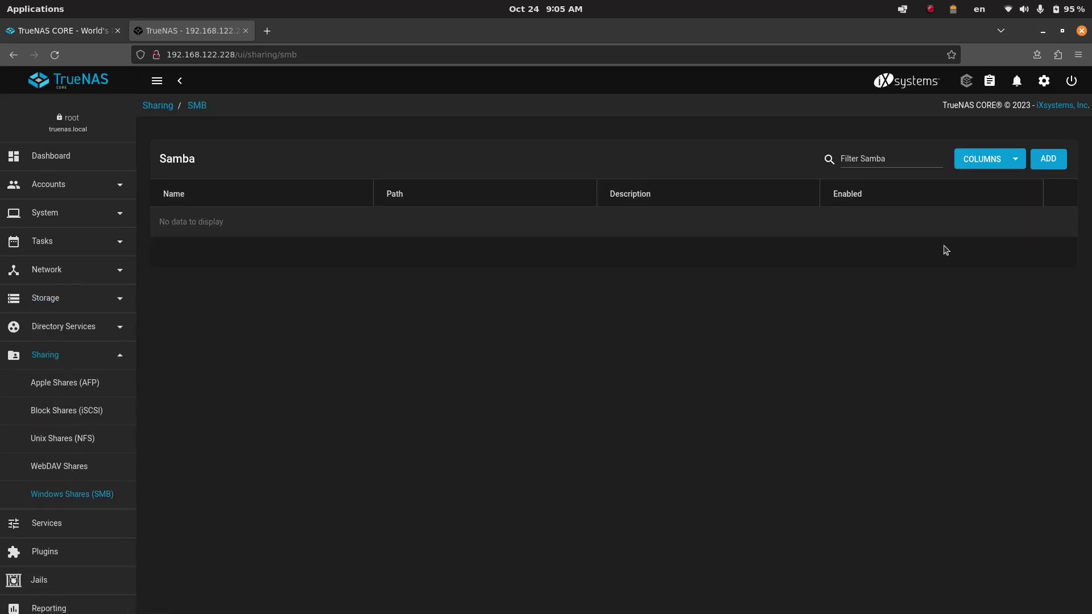
left_click(1048, 160)
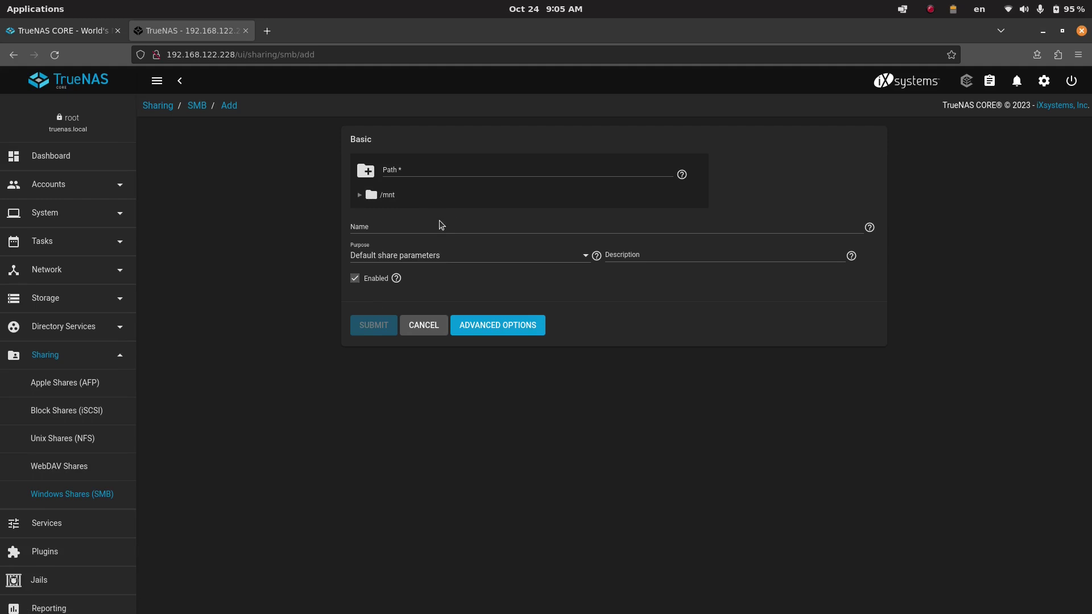
left_click(359, 195)
left_click(370, 212)
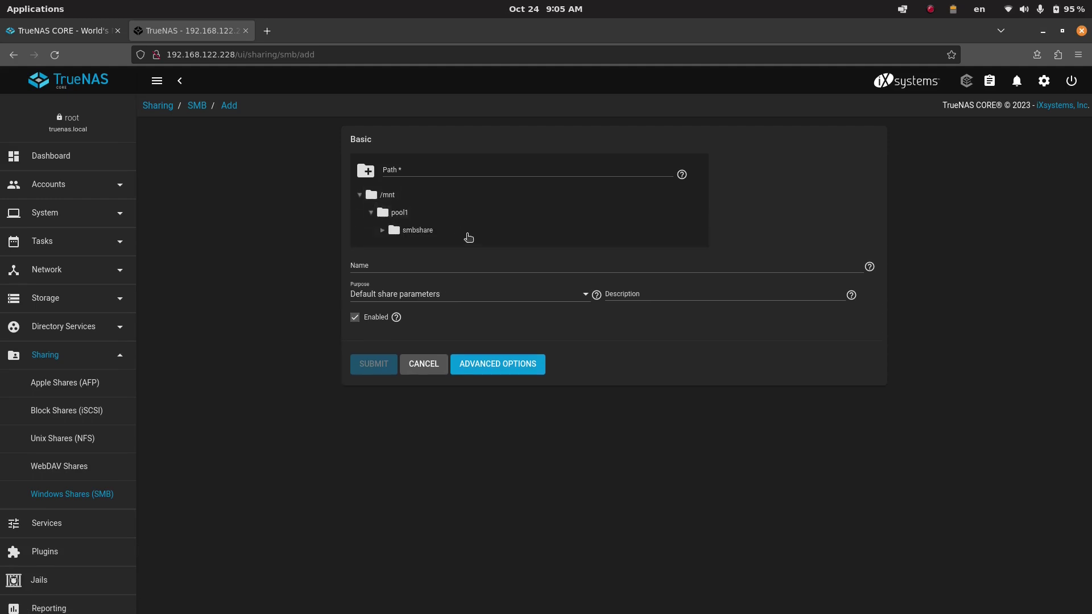
left_click(415, 230)
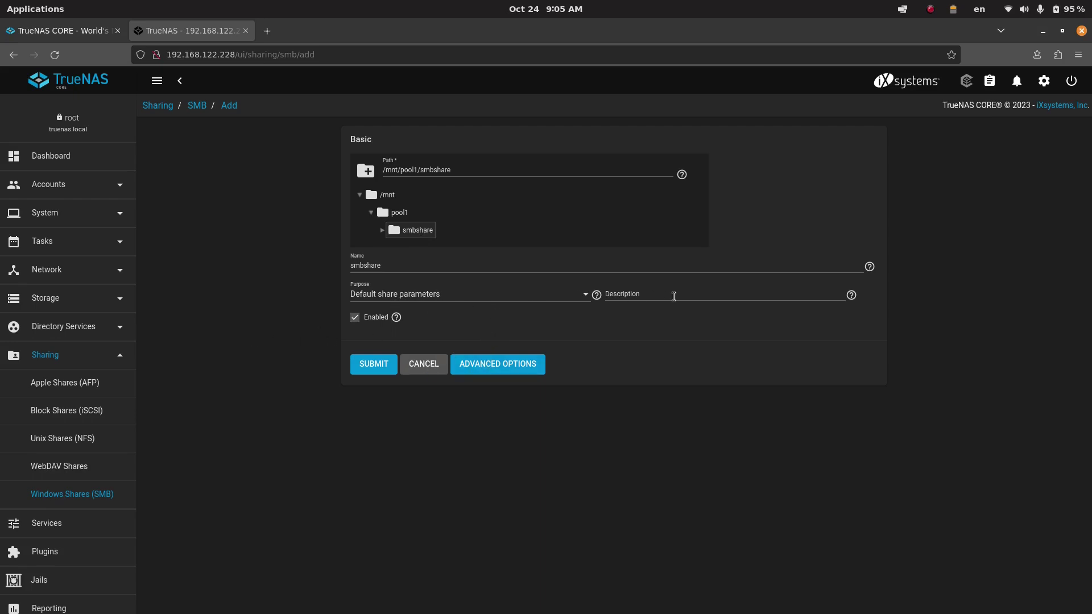
left_click(440, 297)
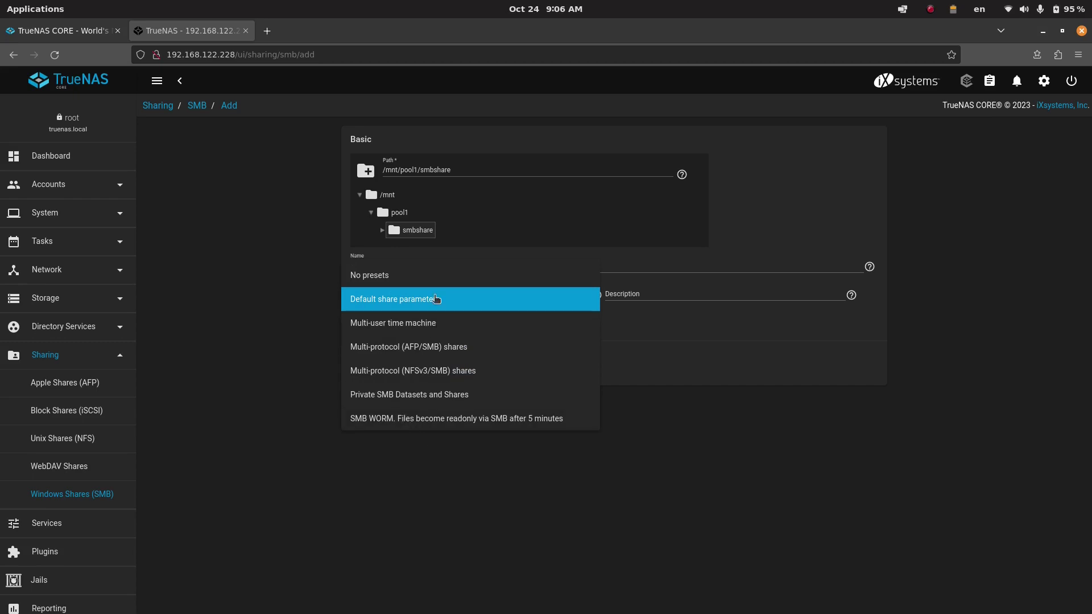
left_click(317, 309)
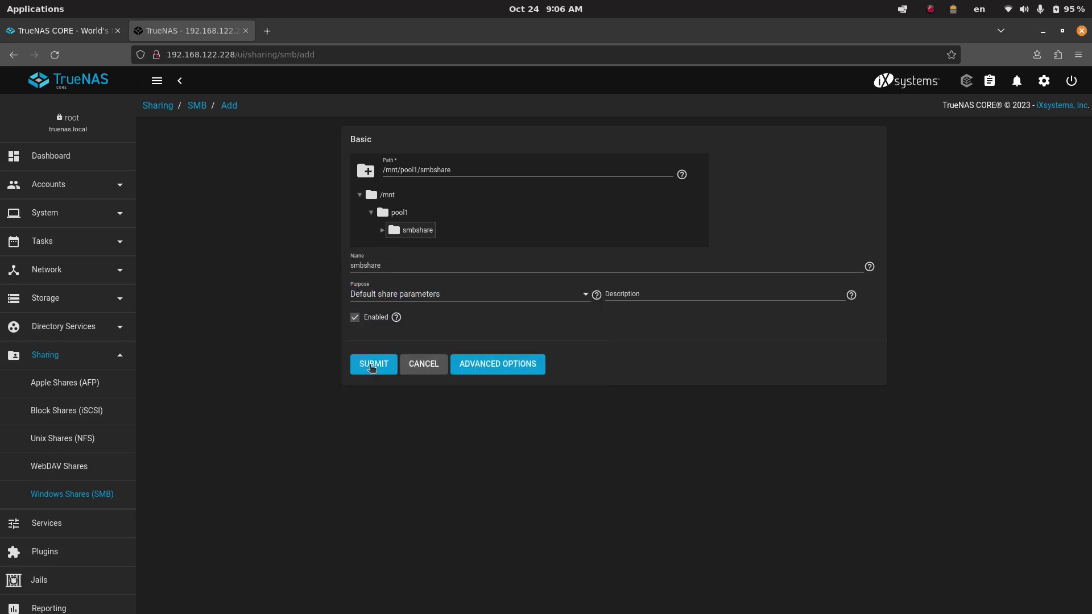
- Save the smbshare share and enable the SMB service
left_click(372, 366)
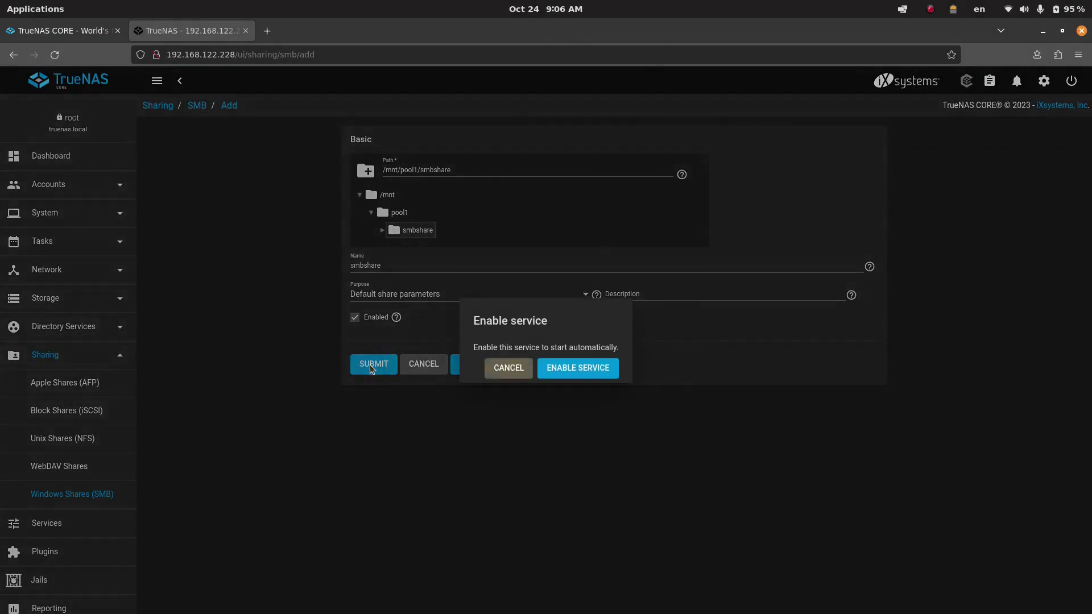
left_click(557, 368)
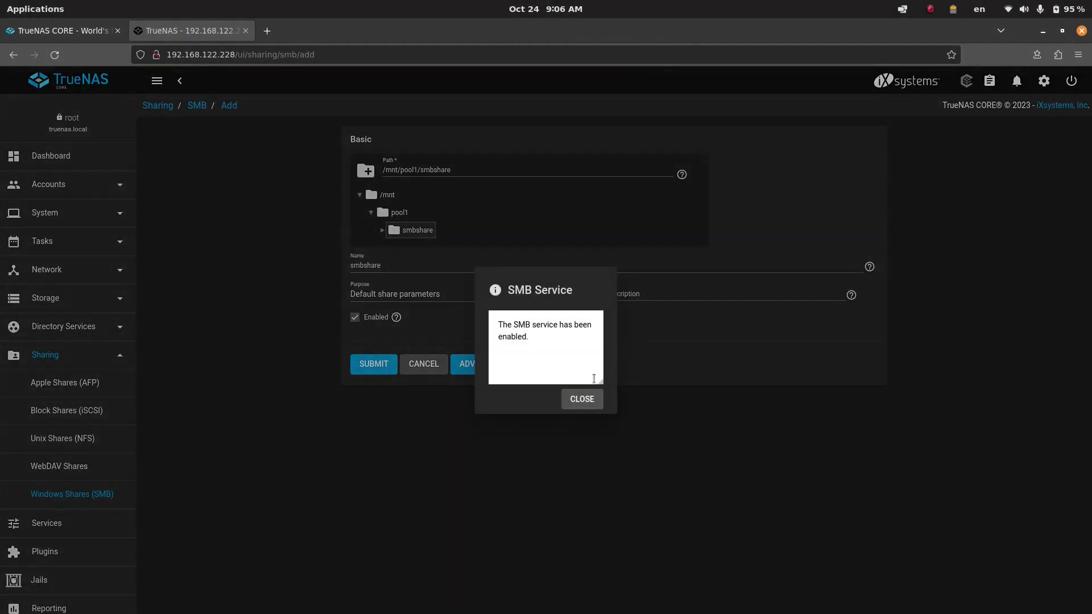
left_click(582, 398)
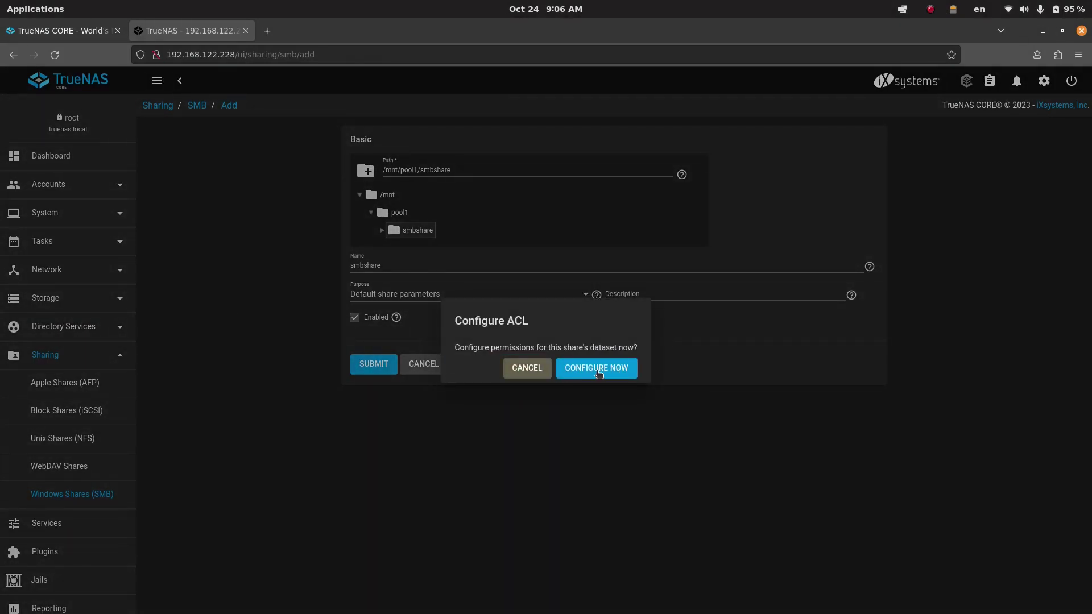
- Apply the OPEN ACL preset to the smbshare dataset and save the ACL
left_click(597, 369)
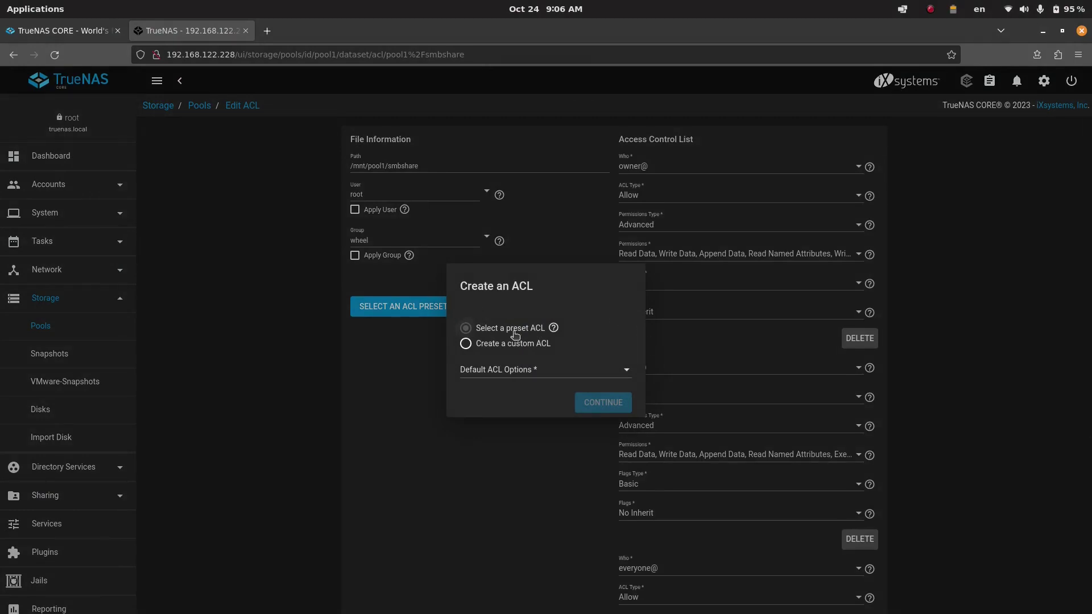
left_click(589, 373)
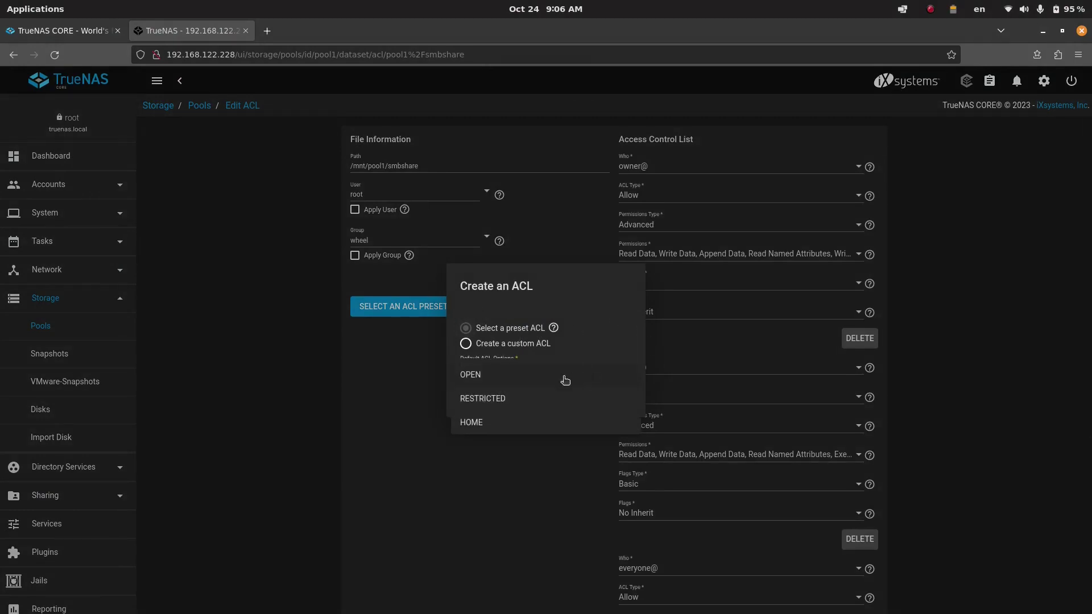
left_click(498, 377)
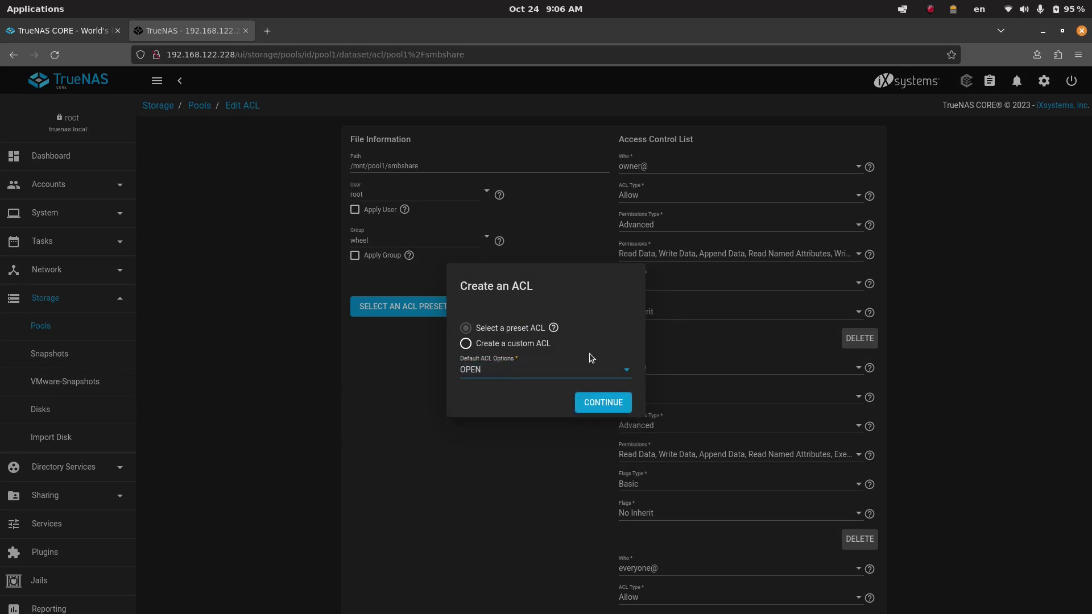
left_click(605, 403)
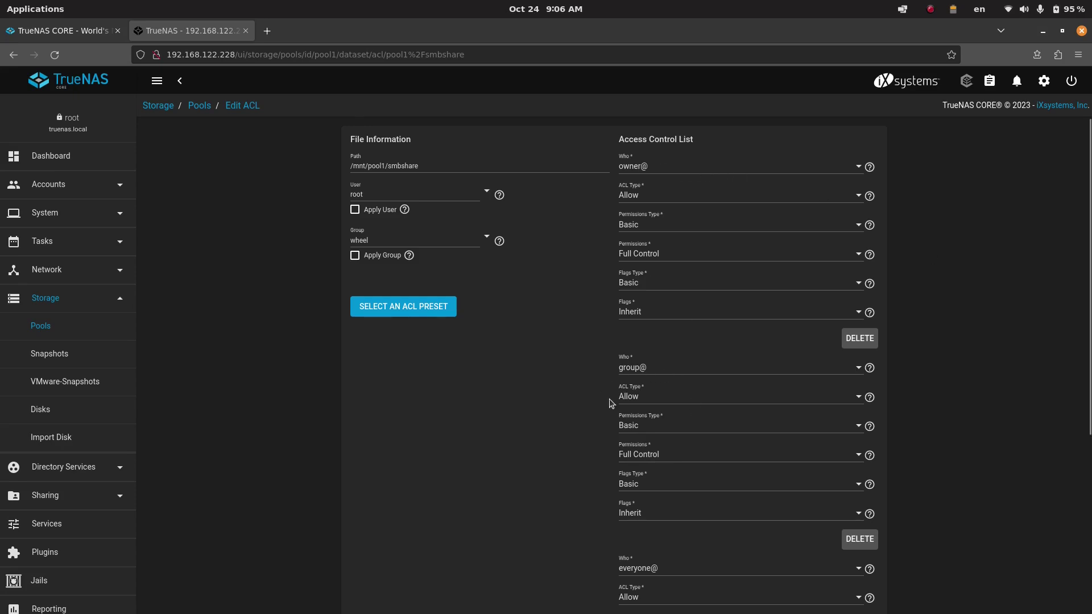
scroll(610, 404, "down", 2)
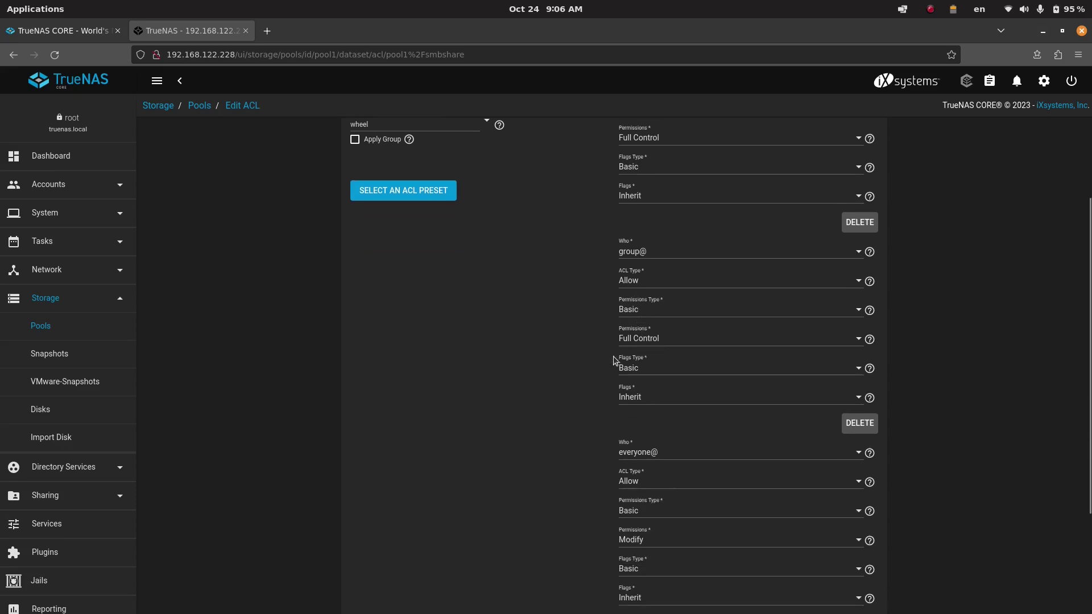
scroll(612, 357, "up", 2)
scroll(644, 273, "down", 5)
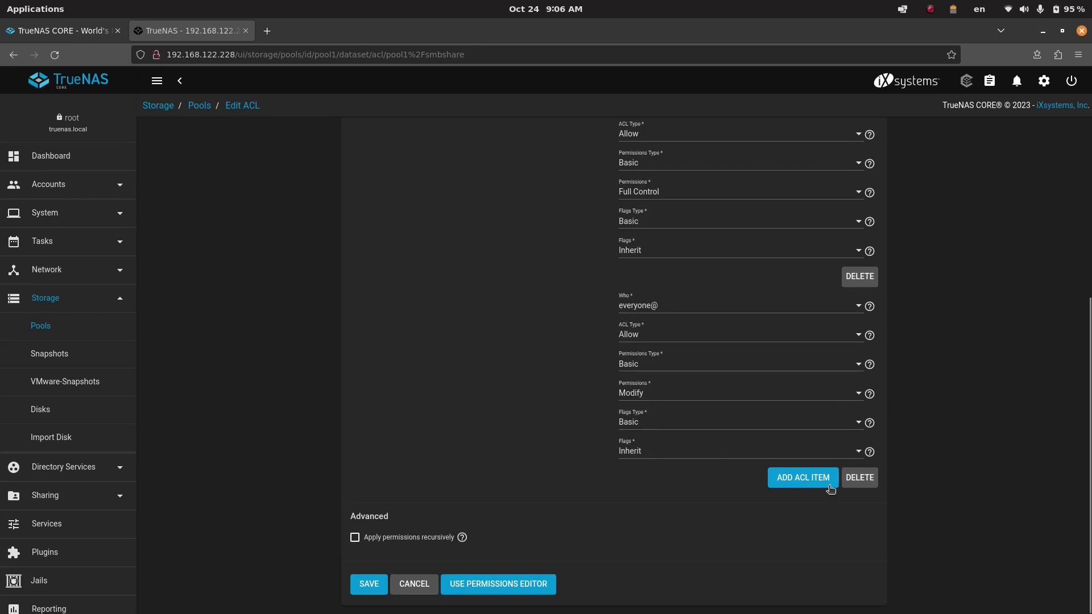
left_click(372, 585)
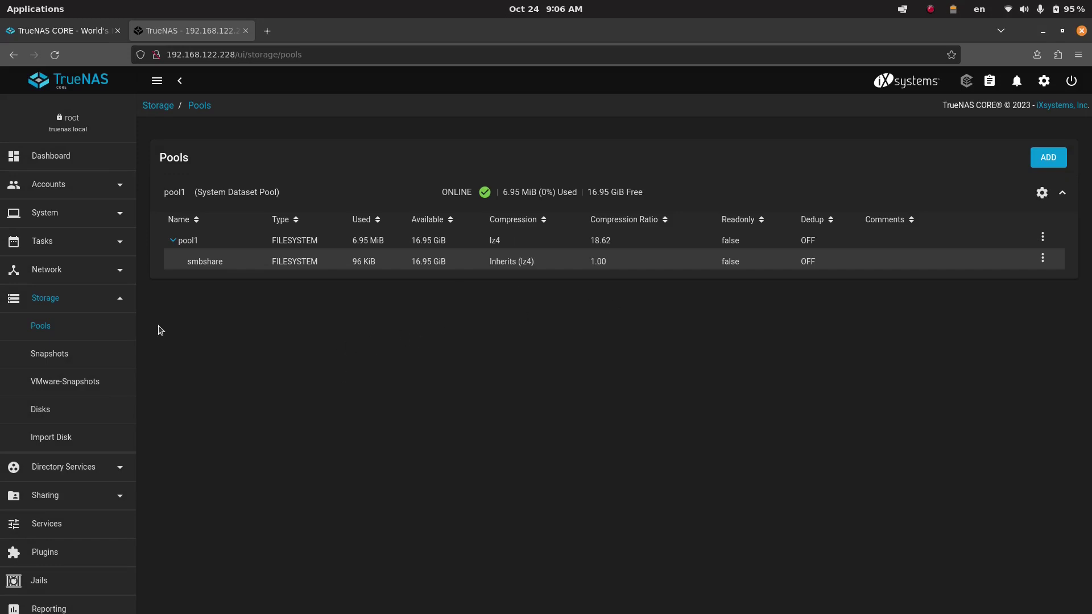
scroll(106, 345, "down", 3)
- Check the Services page showing SMB running, then switch to the Files window
left_click(57, 408)
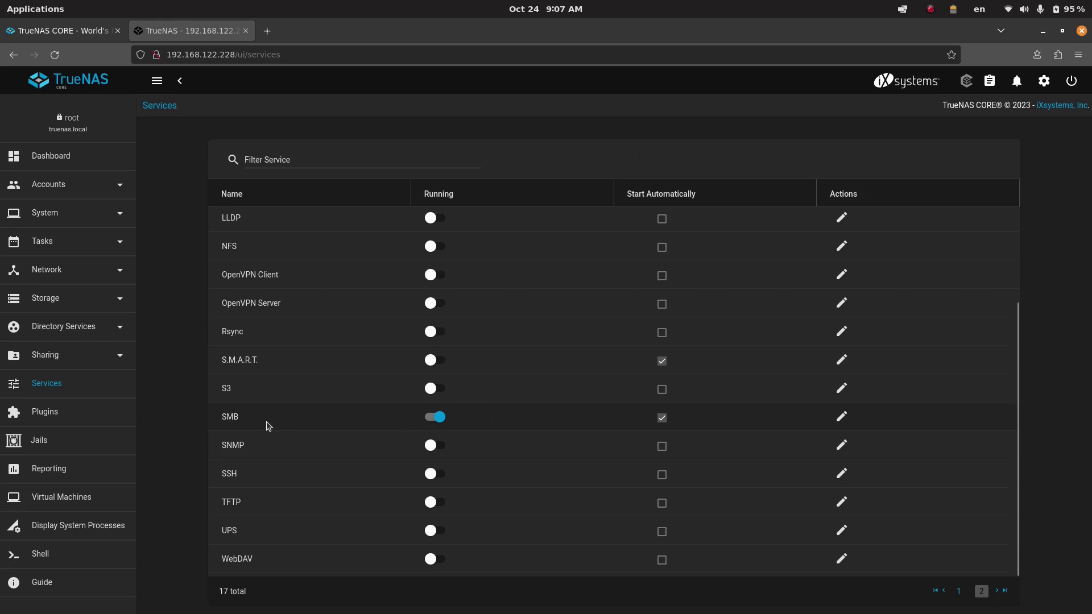
left_click(94, 361)
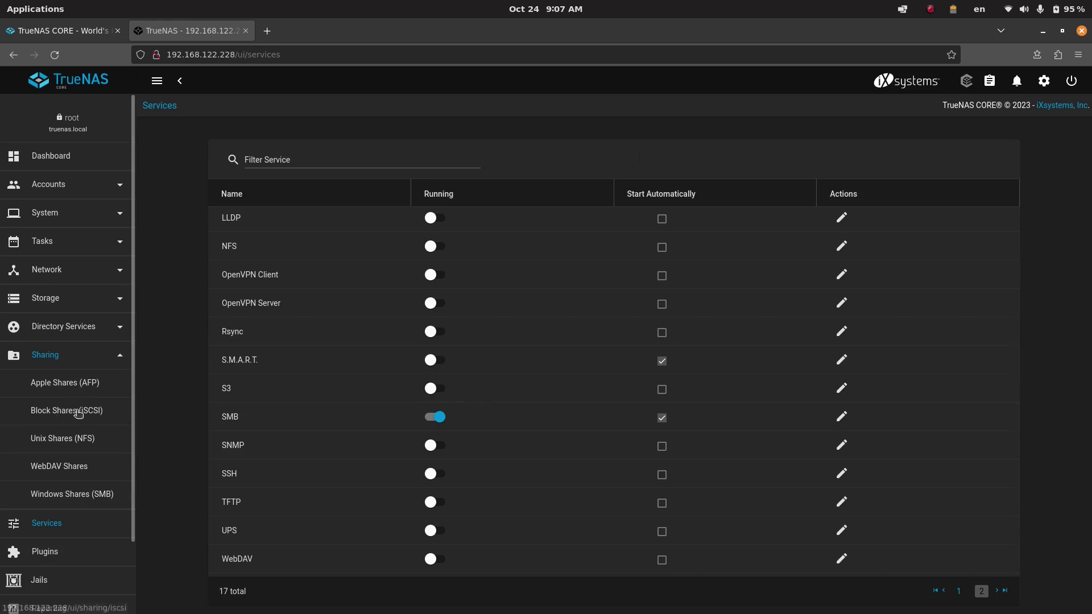
left_click(125, 361)
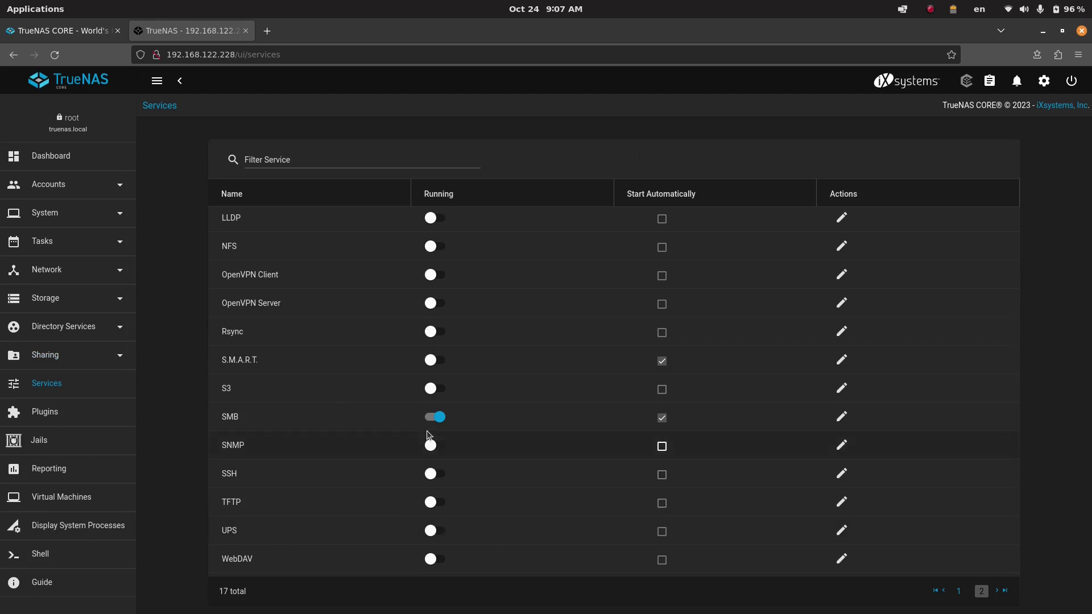
key("alt+Tab")
key("alt+Tab")
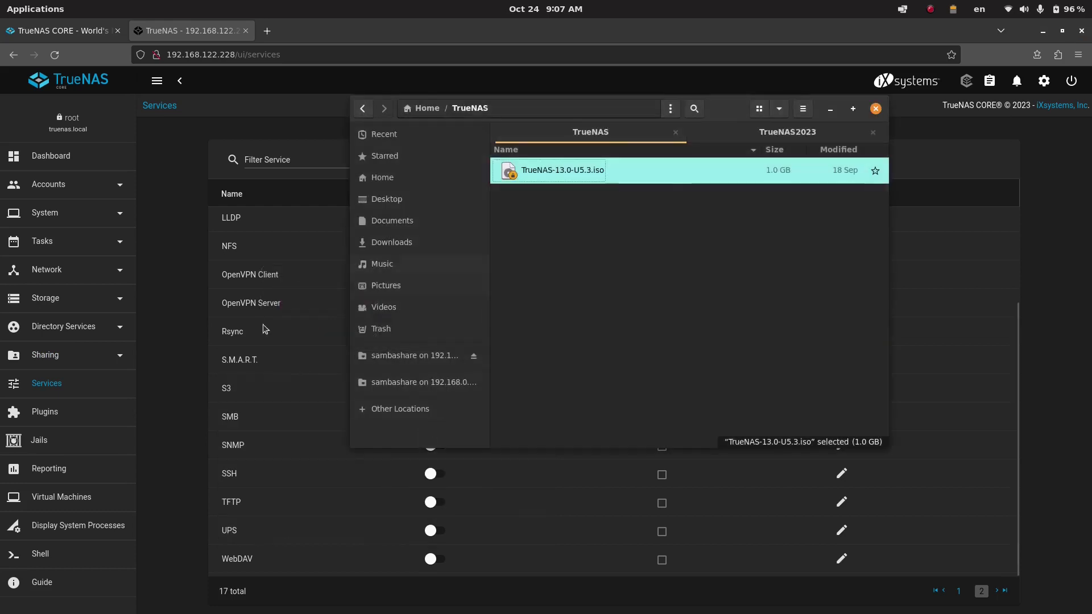
- Enter smb://192.168.122.228/smbshare under Other Locations in Files, then return to TrueNAS
left_click_drag(646, 103, 396, 99)
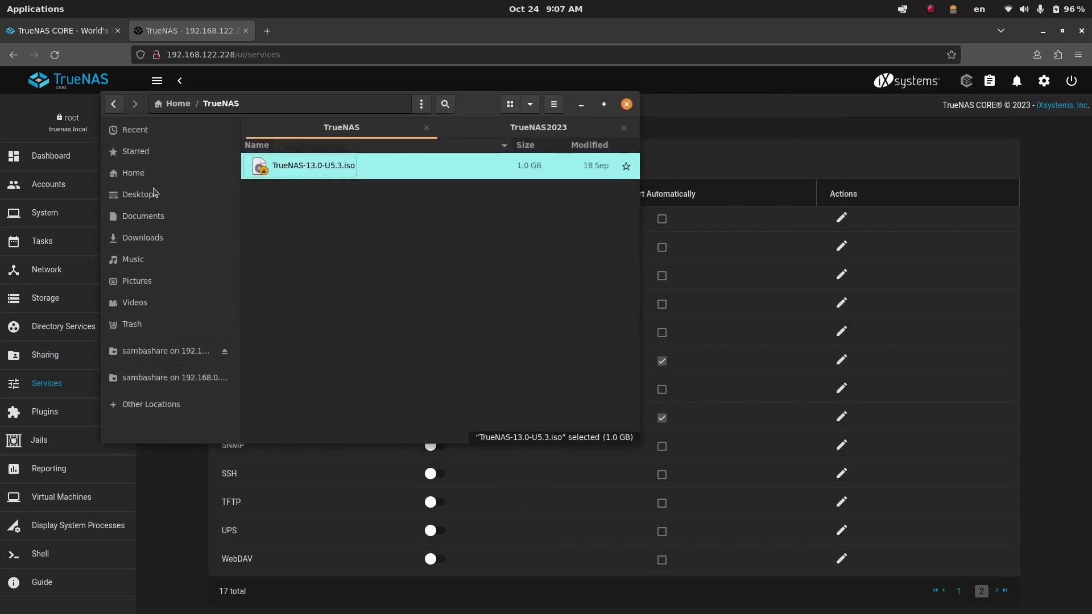
left_click(161, 403)
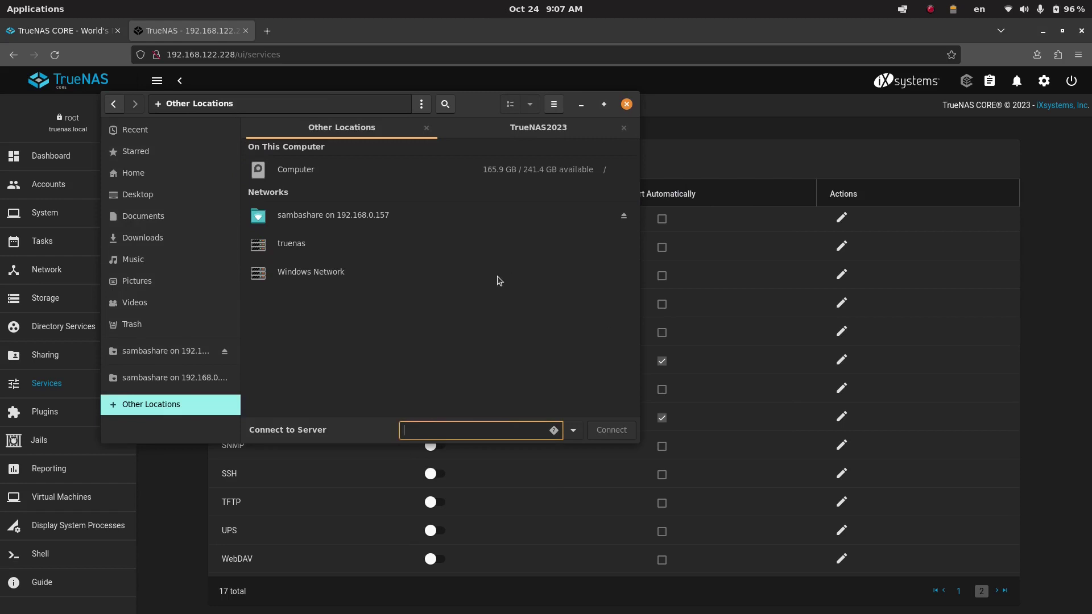
type("smb://")
key("End")
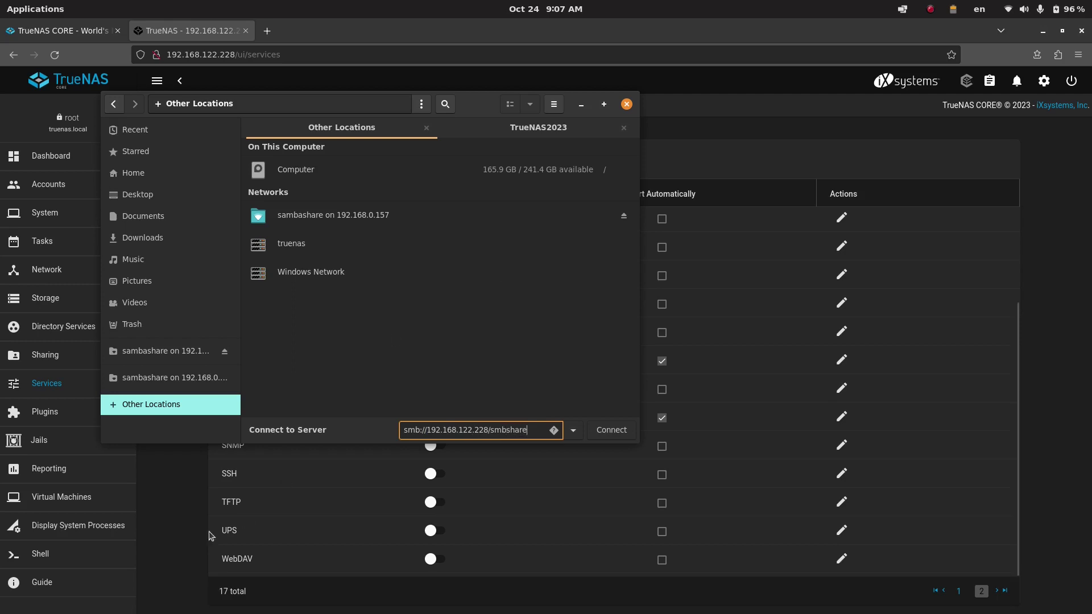
left_click(172, 519)
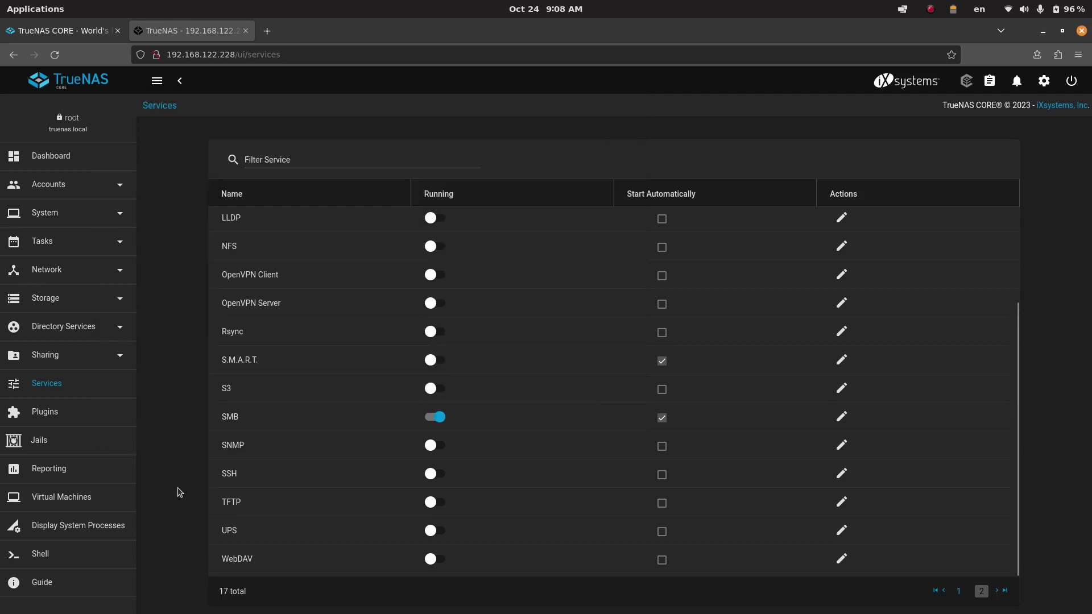
- Show the Windows Shares (SMB) list with smbshare at /mnt/pool1/smbshare
left_click(93, 356)
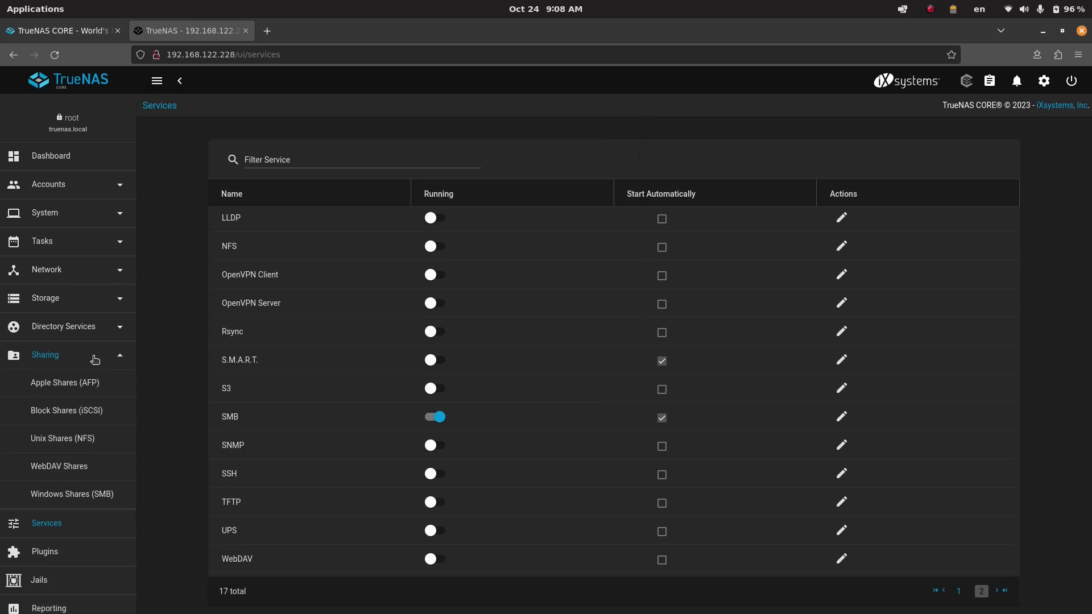
left_click(80, 492)
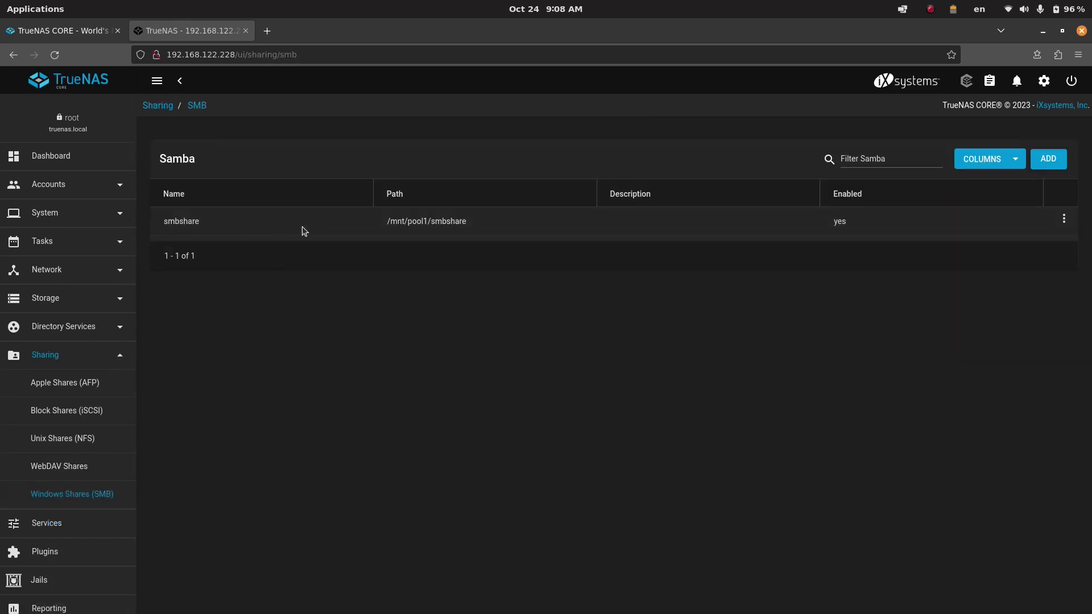
mouse_move(605, 592)
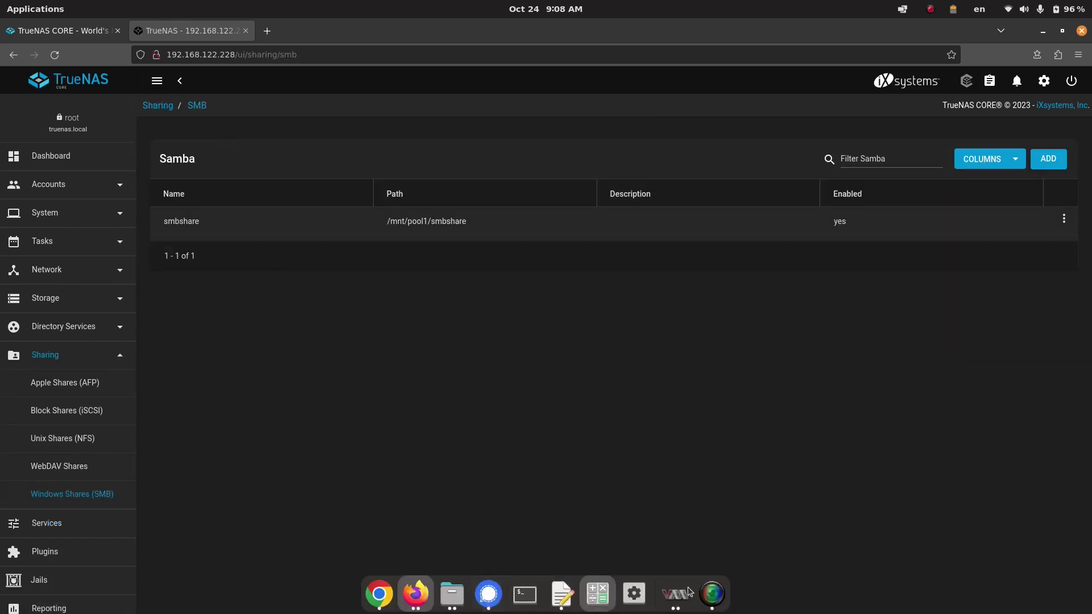
left_click(465, 600)
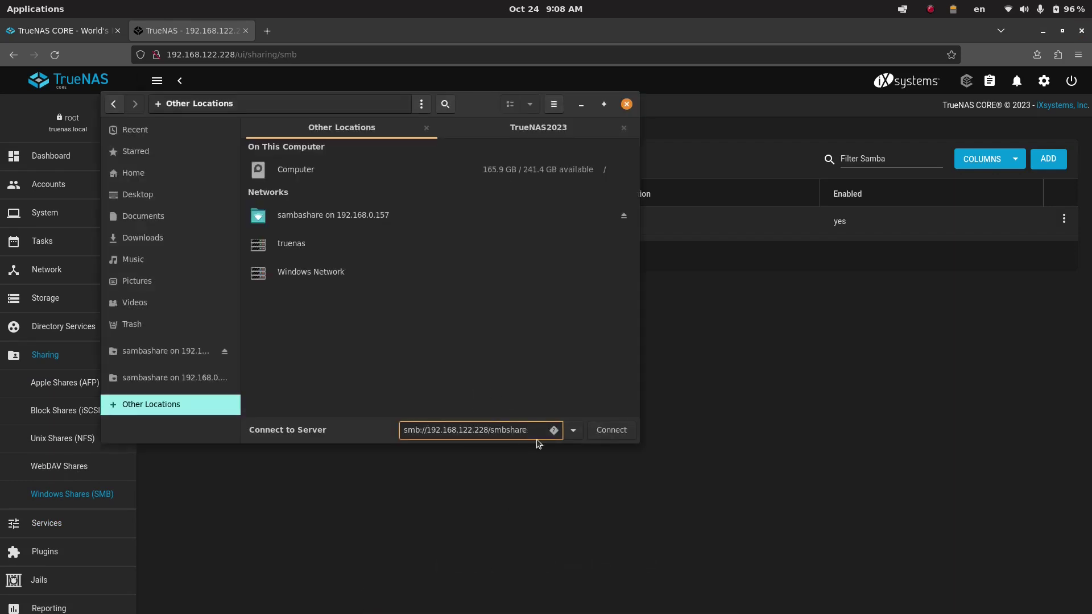
left_click(606, 430)
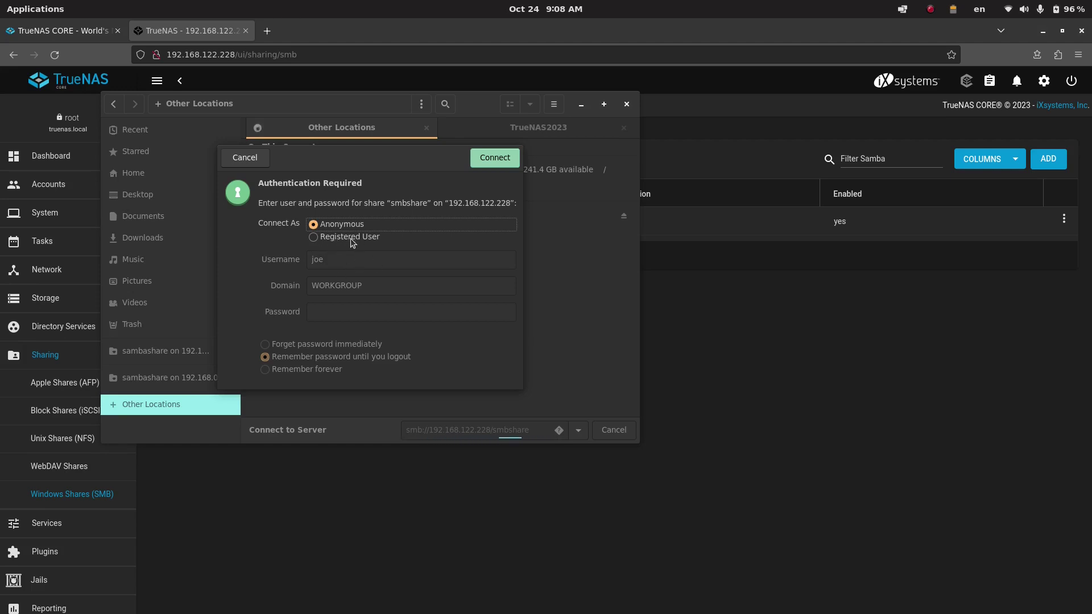
left_click(350, 238)
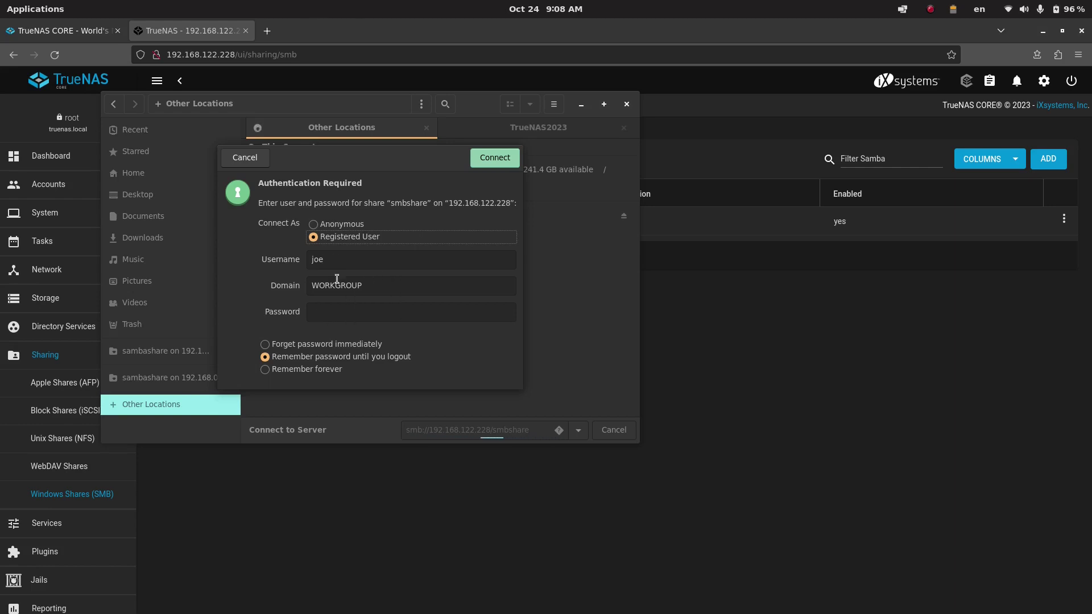
left_click(313, 225)
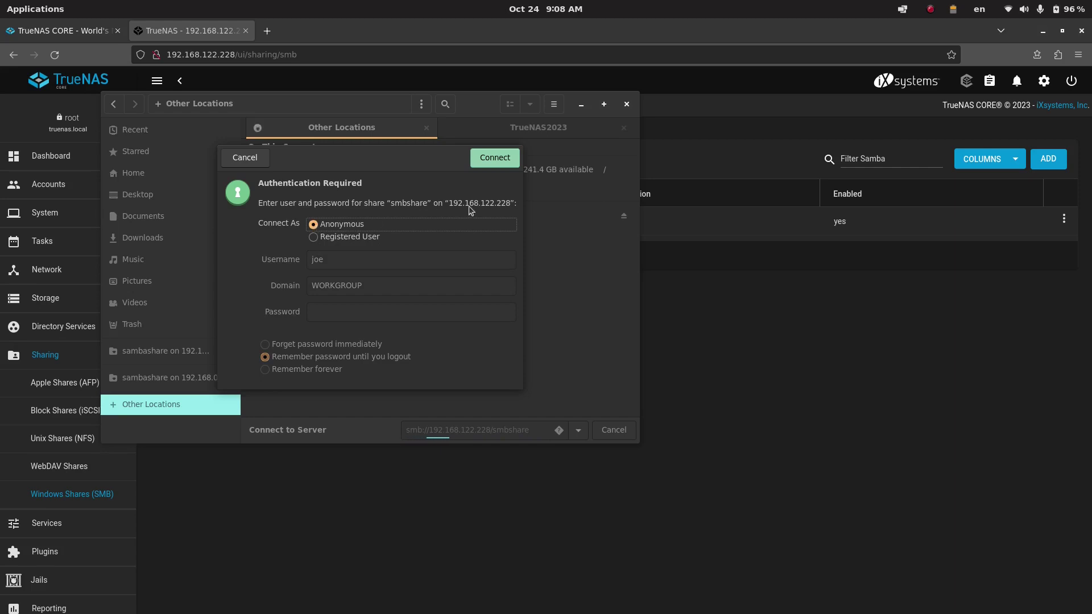
left_click(497, 159)
left_click(498, 159)
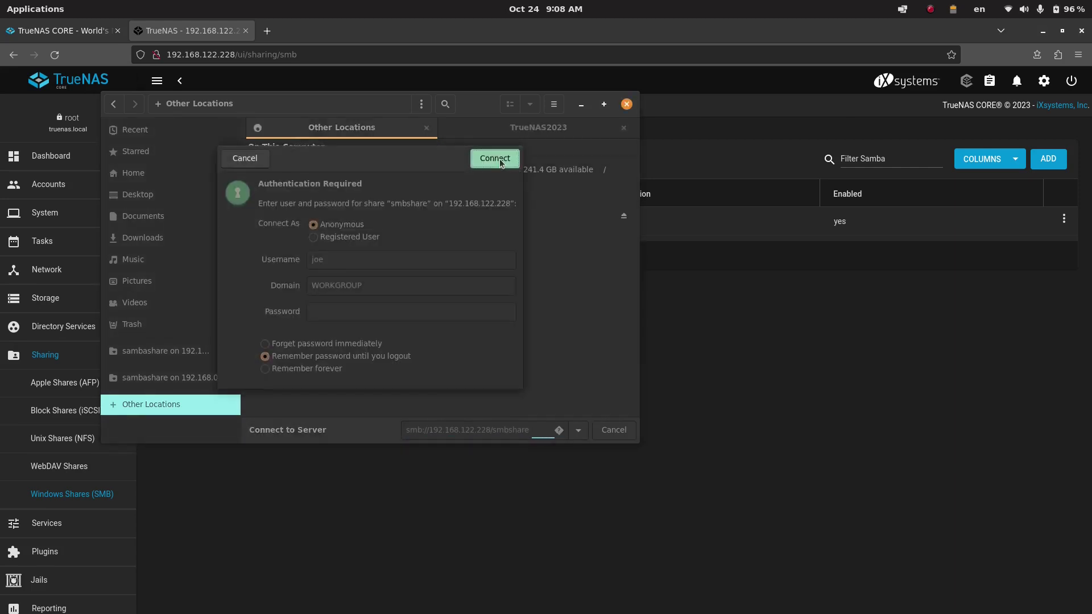
left_click(248, 159)
left_click(516, 429)
- Turn on Allow Guest Access in smbshare's advanced share options and save
left_click(692, 375)
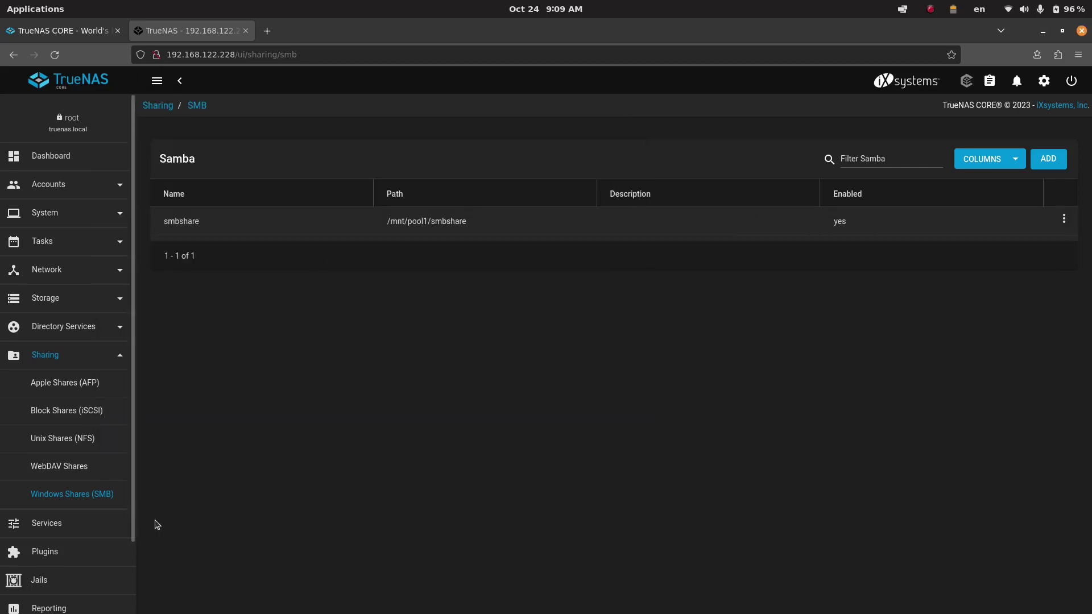
left_click(1063, 220)
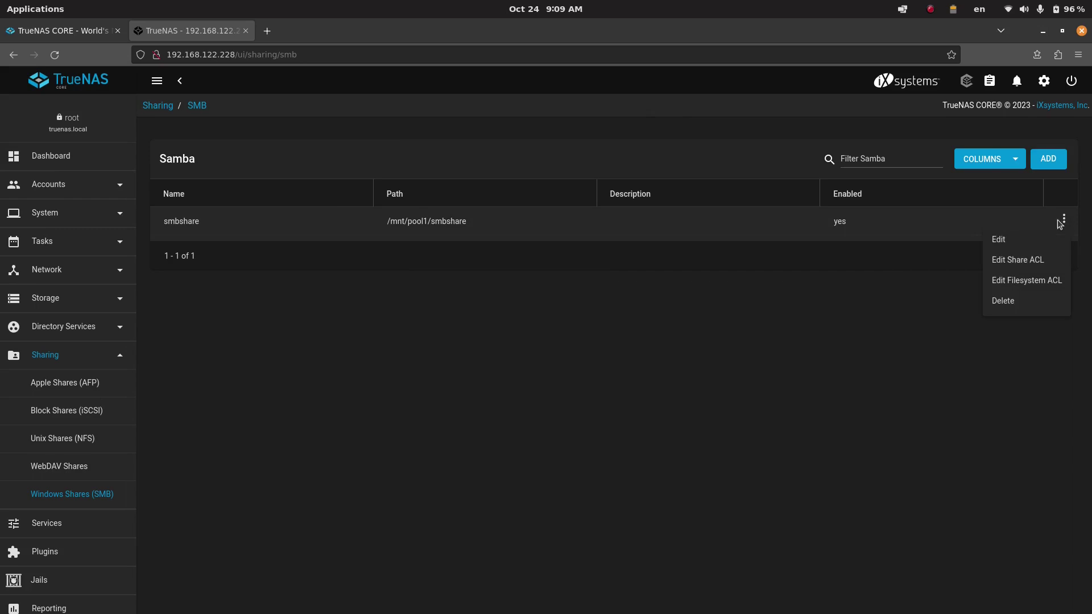
left_click(1001, 241)
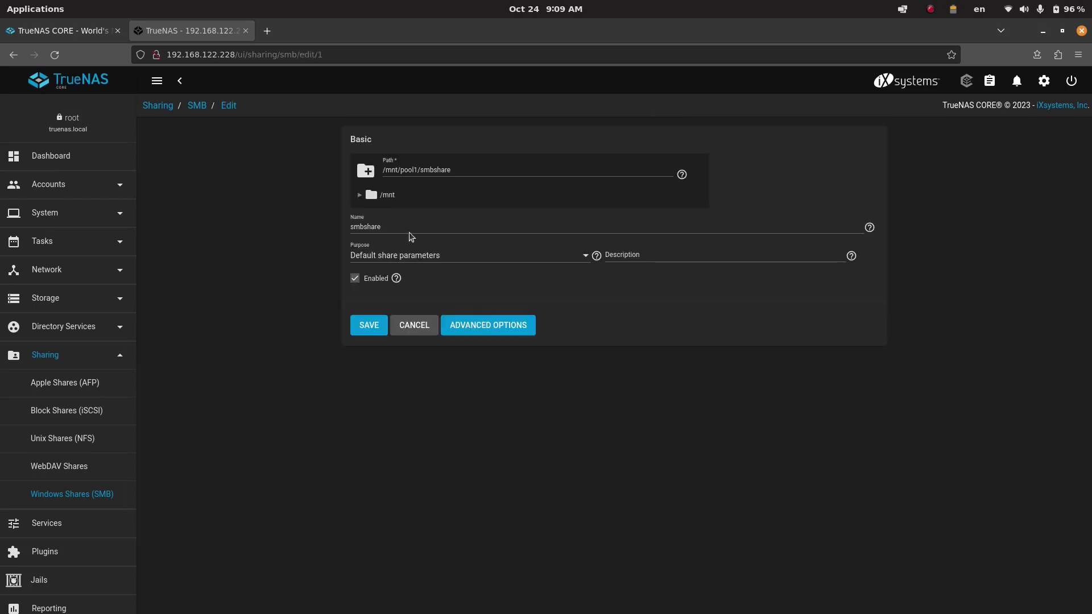
left_click(388, 229)
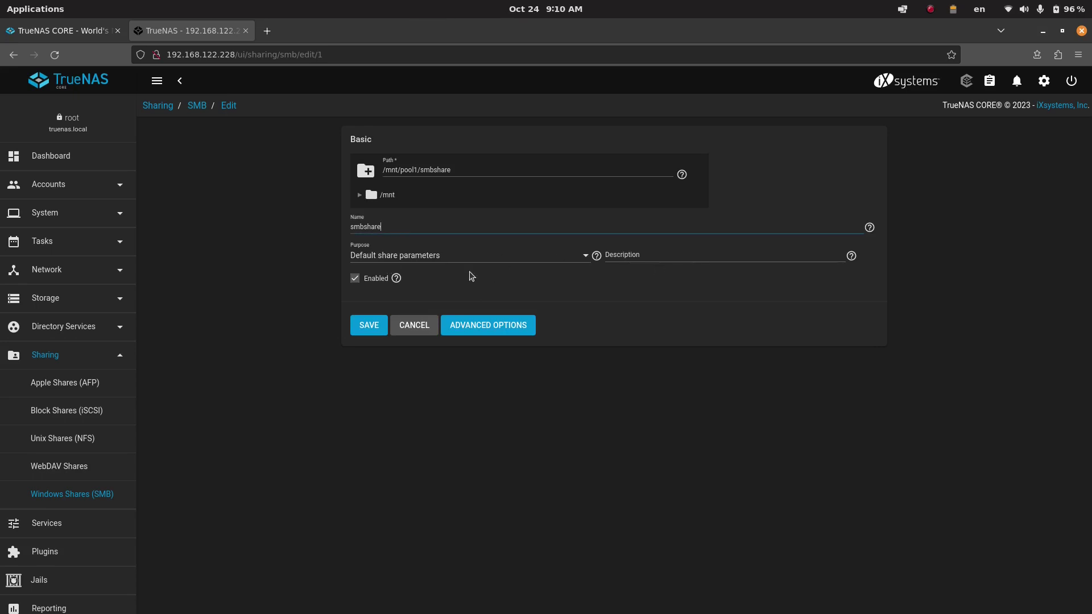
left_click(479, 325)
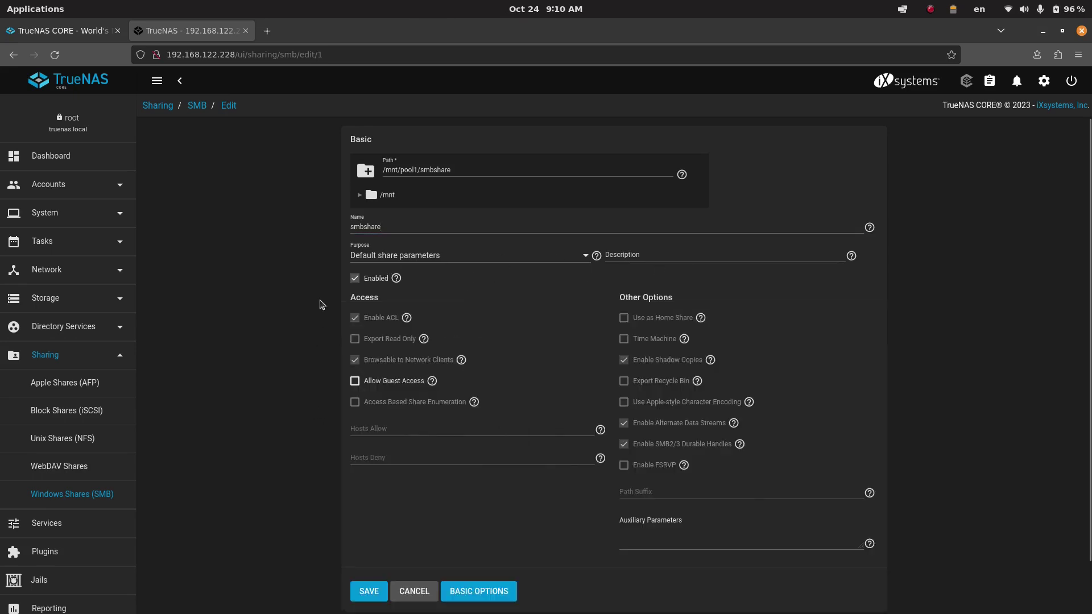
left_click(355, 381)
left_click(369, 591)
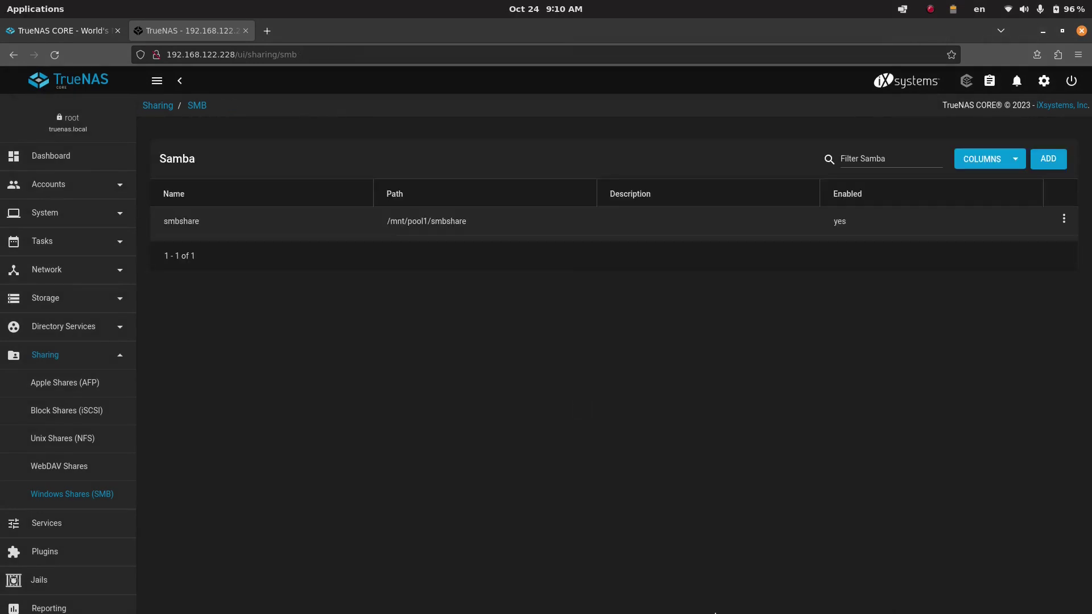
- Mount smbshare on 192.168.122.228 anonymously in Files, then bring the TrueNAS share list back
mouse_move(667, 601)
left_click(451, 594)
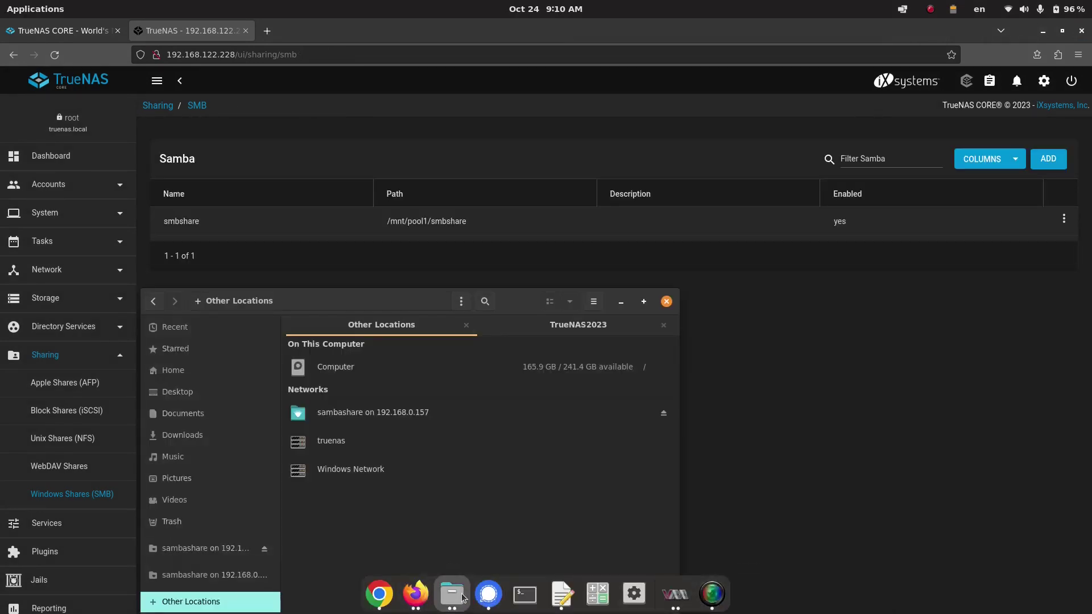
left_click_drag(530, 305, 589, 132)
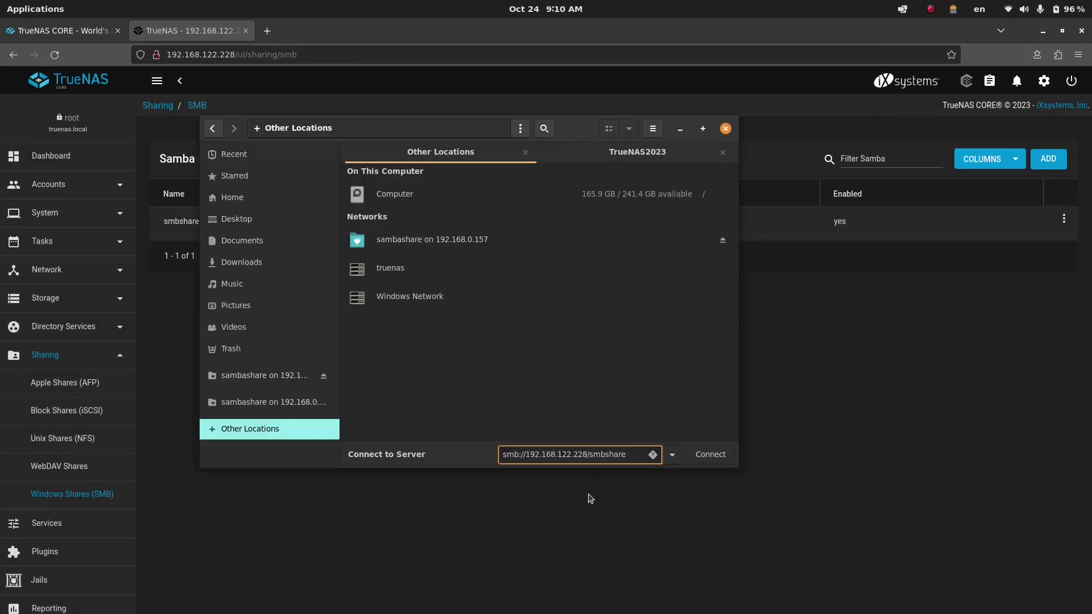
left_click(710, 454)
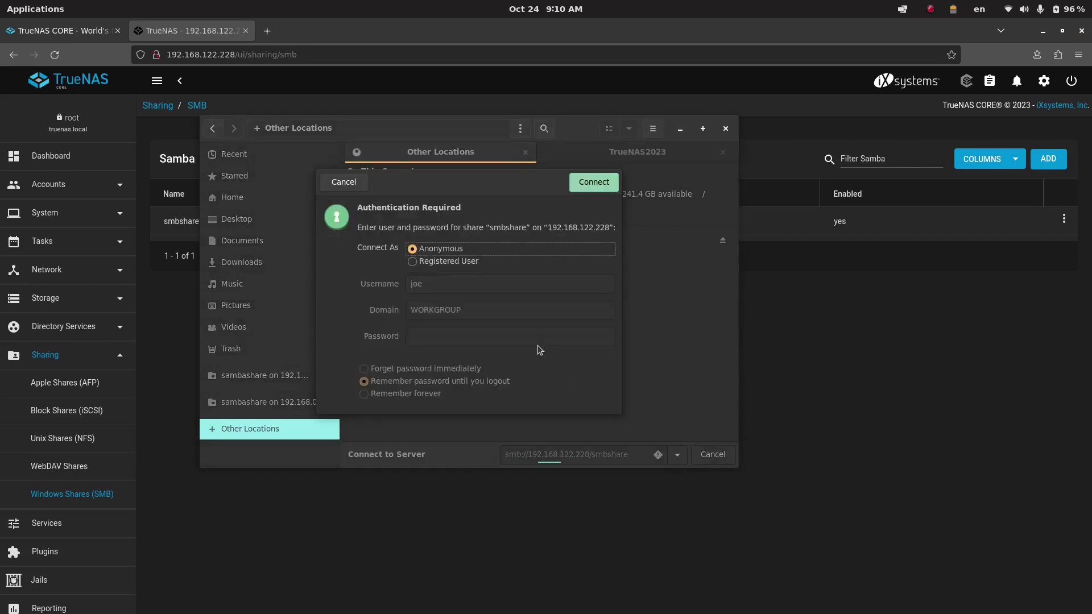
left_click(586, 183)
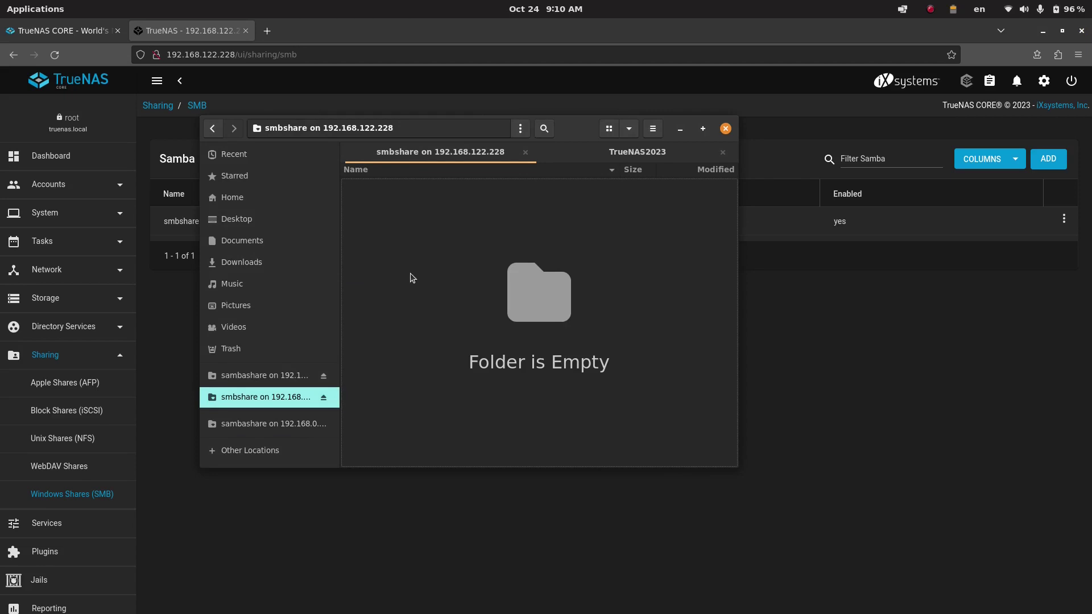
left_click_drag(579, 136, 495, 259)
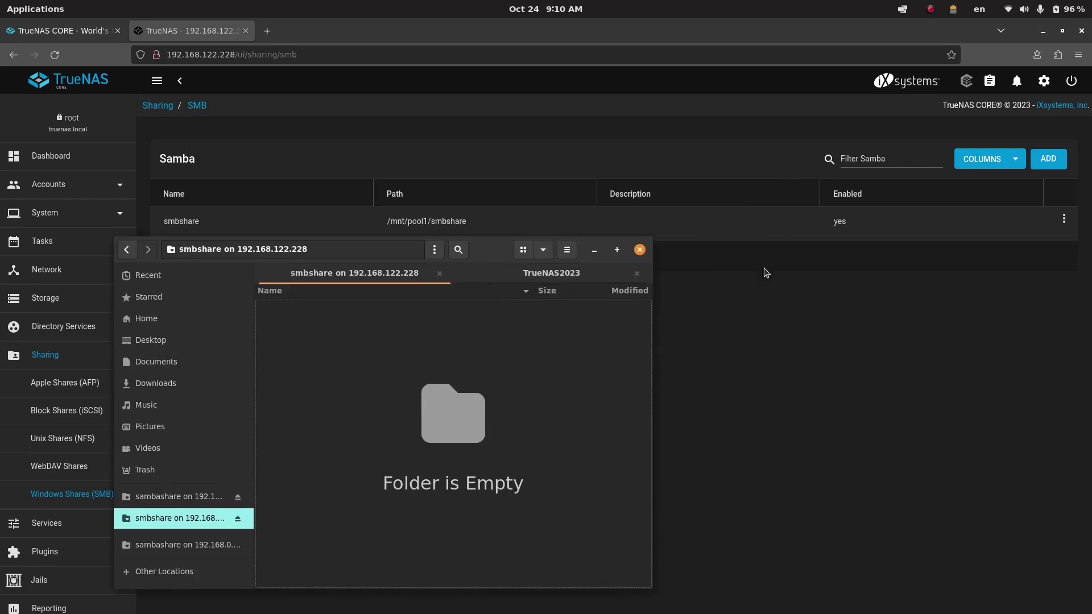
left_click(963, 265)
- Open the smbshare share's edit form and expand its advanced options, where guest access is allowed
left_click(1065, 222)
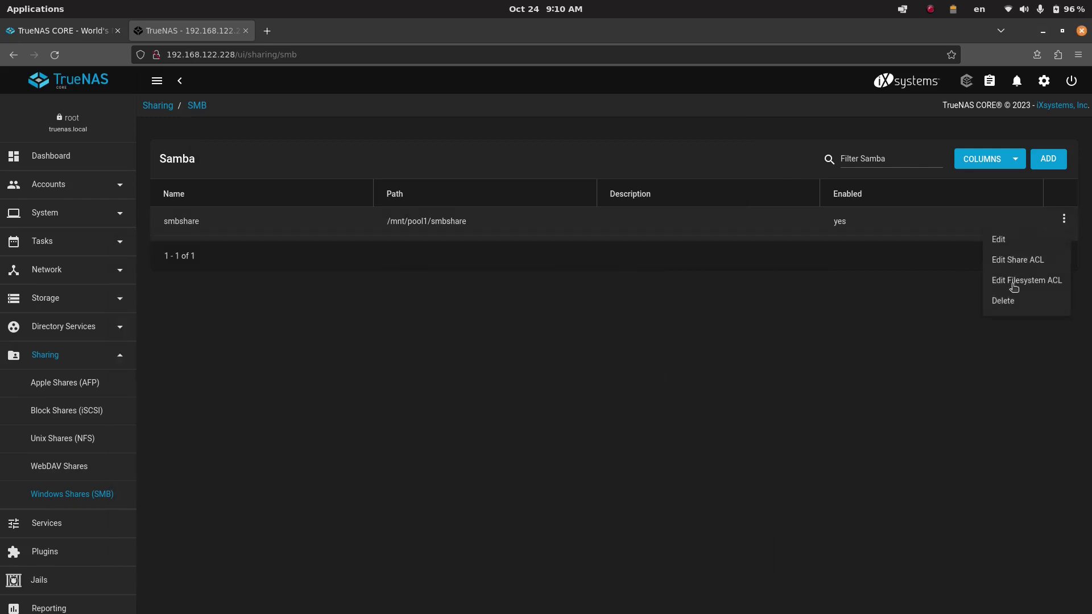
left_click(1005, 242)
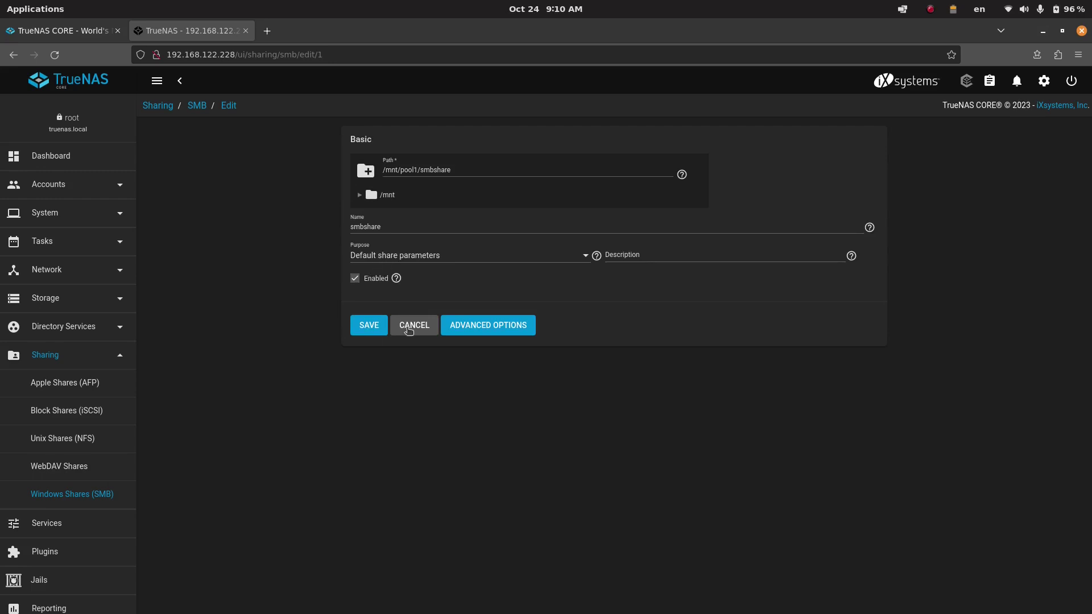
left_click(465, 325)
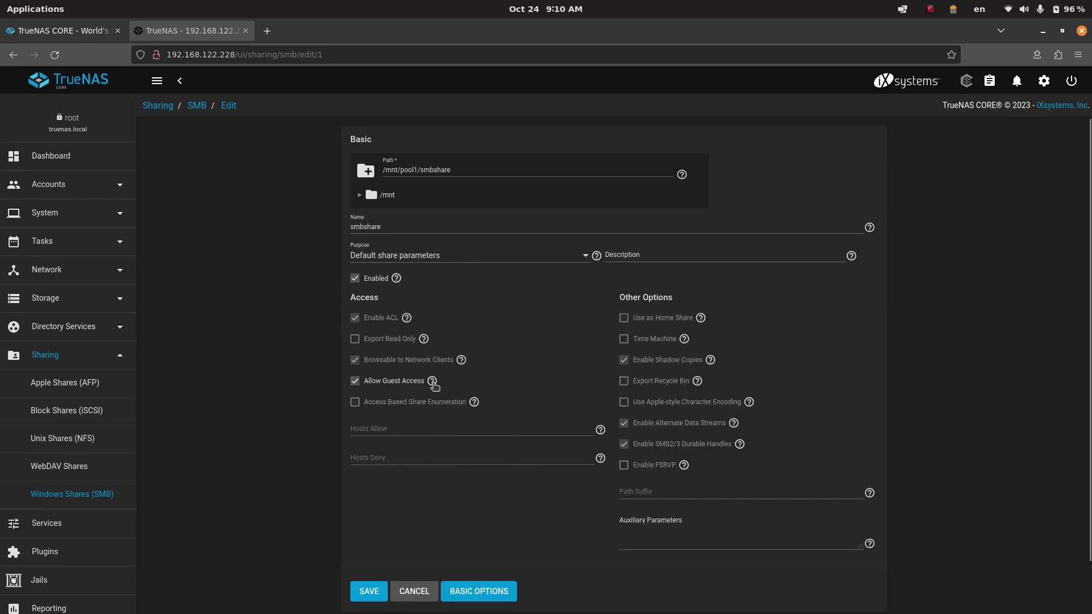
- Create a new folder named testfolder in the mounted smbshare
mouse_move(481, 611)
left_click(452, 593)
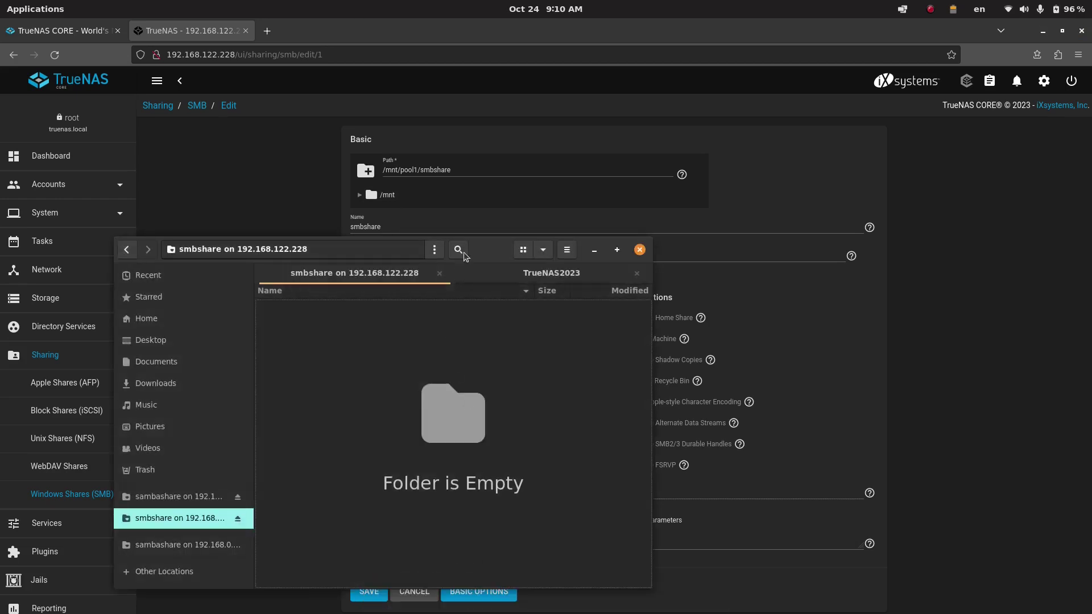
left_click_drag(511, 246, 531, 111)
right_click(350, 256)
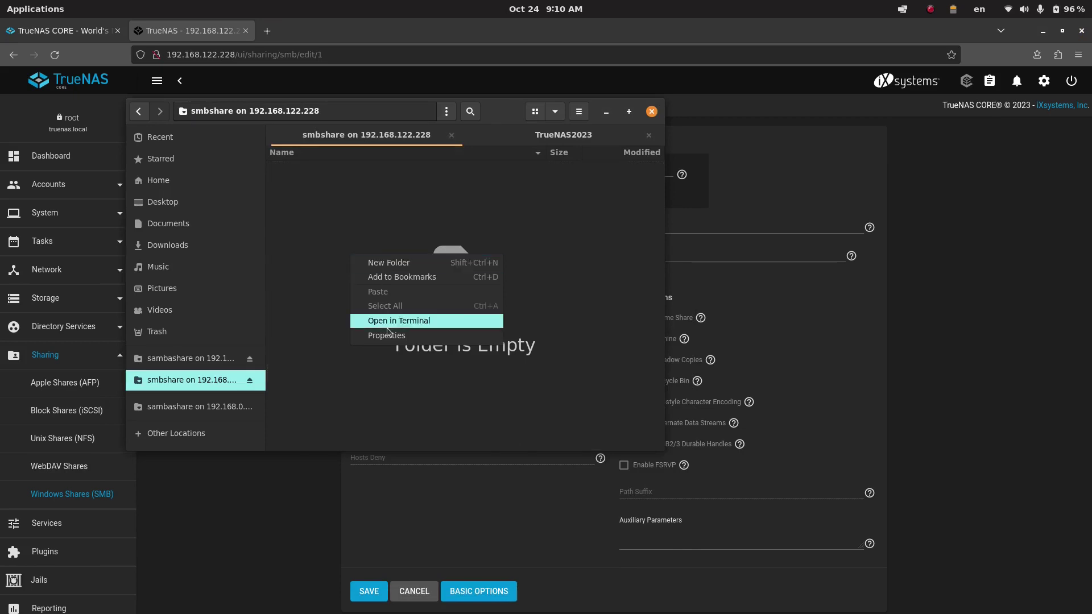
left_click(394, 263)
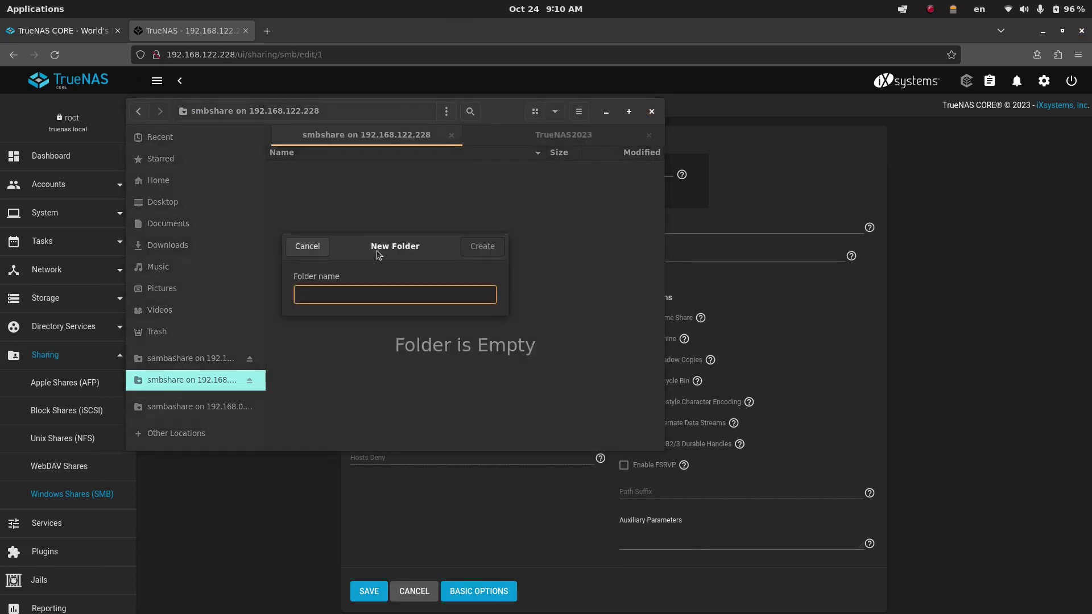
type("testf")
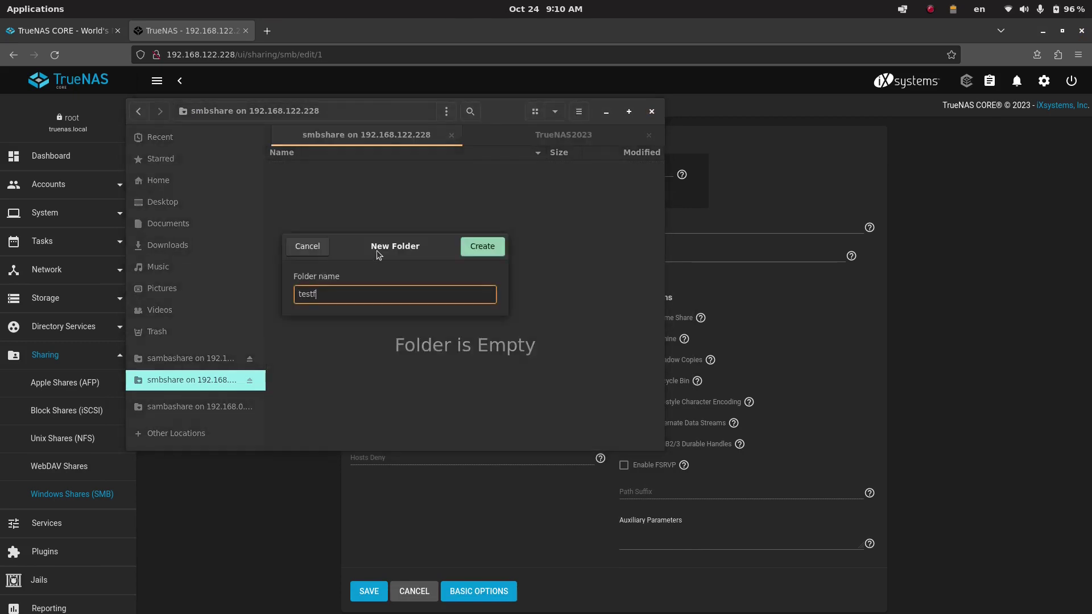
type("older")
left_click(479, 251)
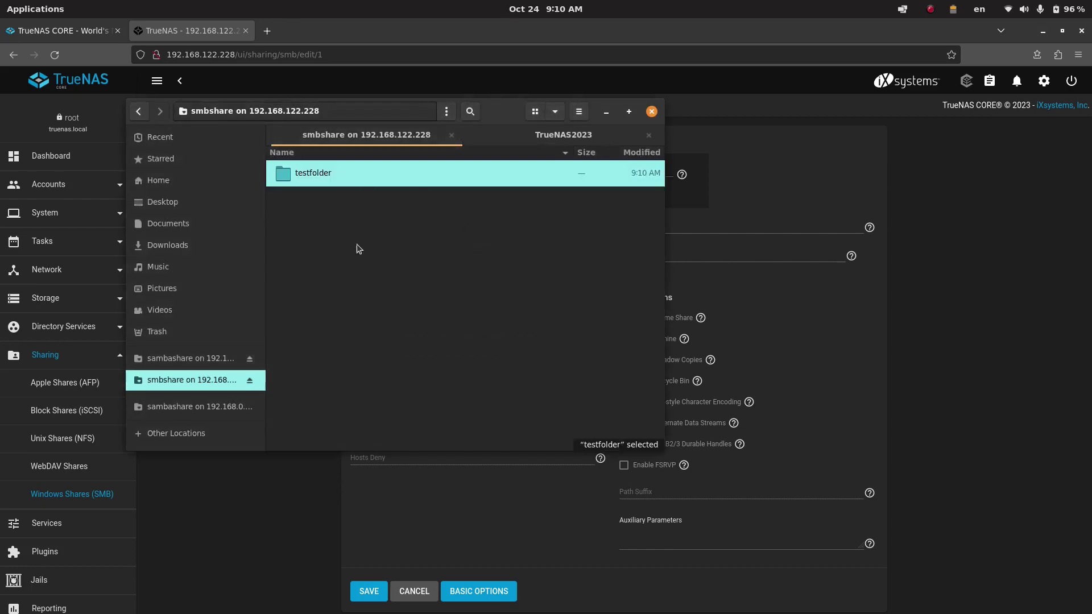
- Open testfolder, then bring the TrueNAS share settings page back
left_click(381, 230)
double_click(325, 179)
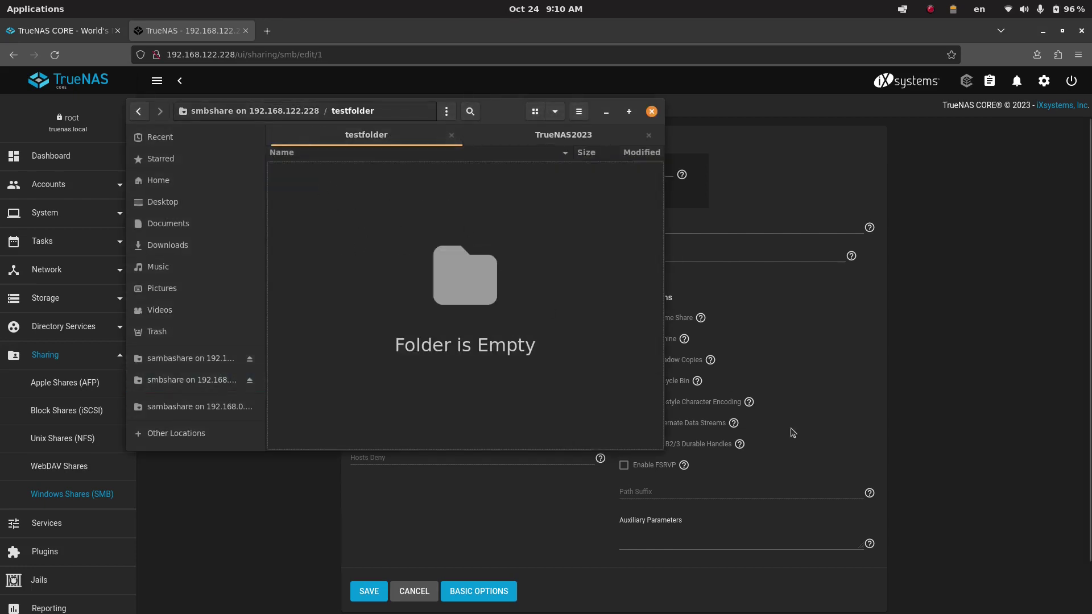
left_click(977, 293)
- In the TrueNAS Shell, change to /mnt/pool1/smbshare and list it to confirm testfolder exists
scroll(57, 206, "down", 3)
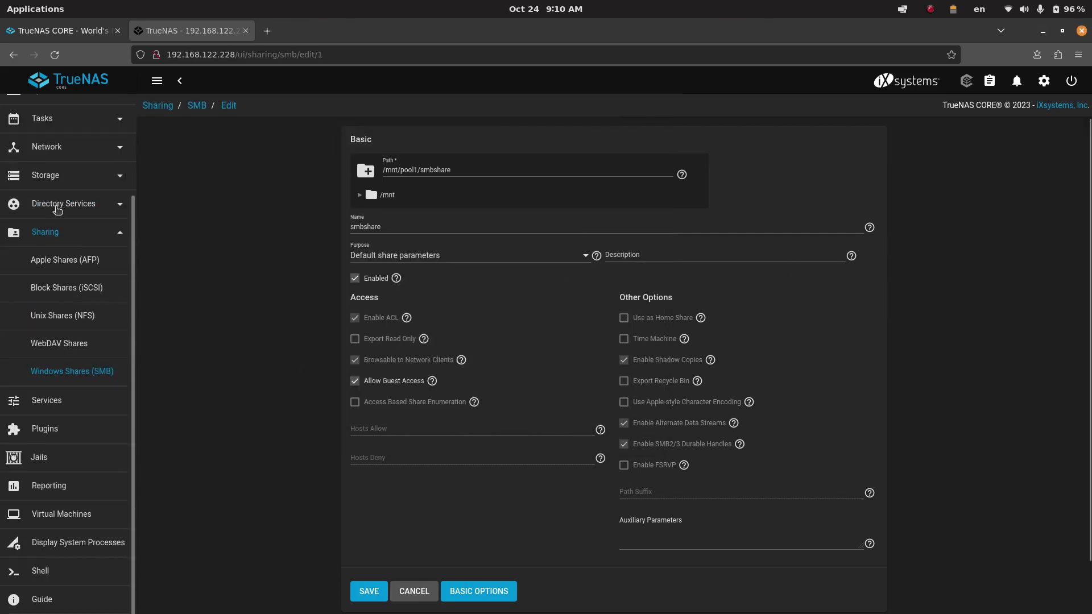
left_click(41, 571)
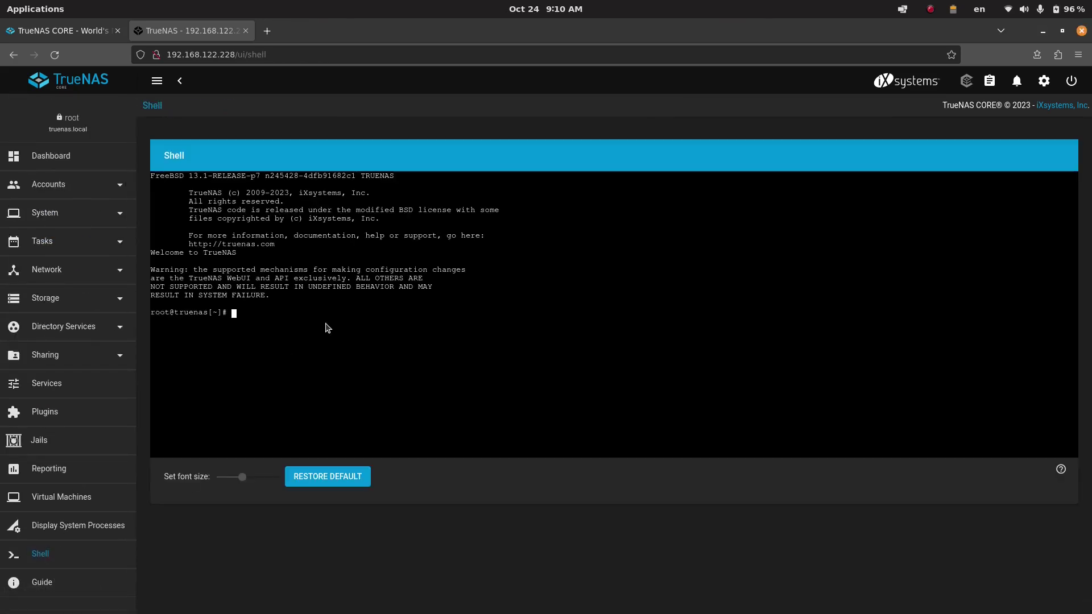
type("cd /mnt/pool1/smb")
key("Tab")
key("Return")
type("ls")
key("Return")
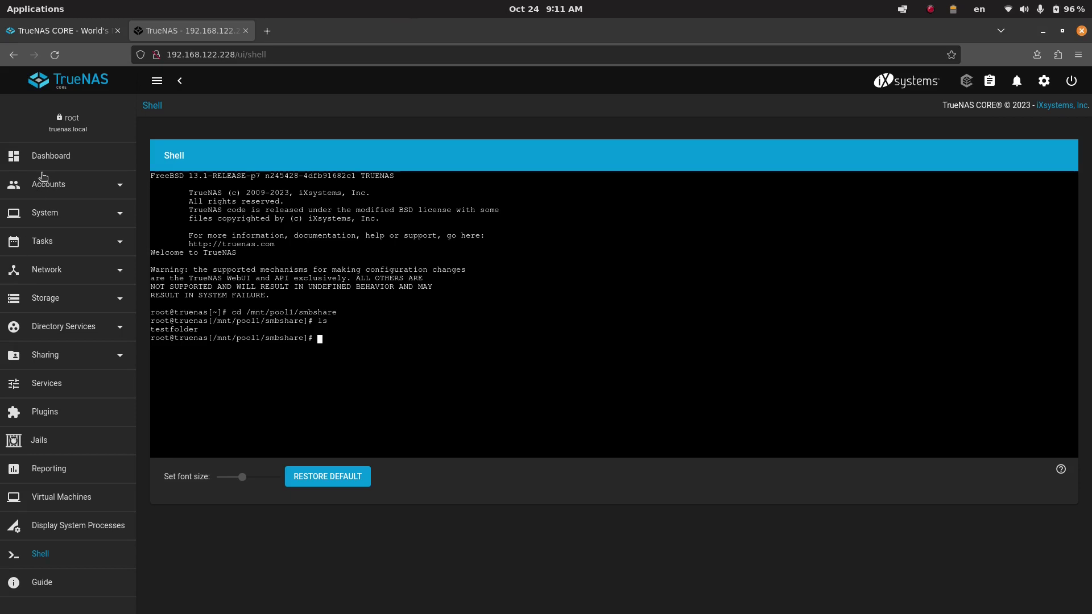
left_click(53, 188)
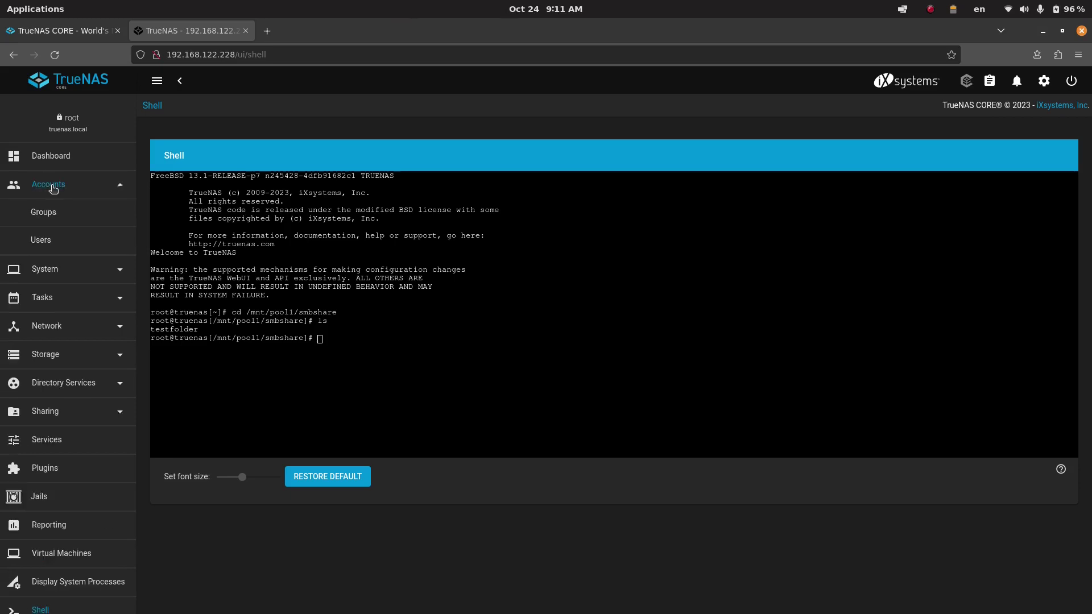
- Start adding a user, entering the full name, username and matching passwords
left_click(47, 246)
left_click(674, 375)
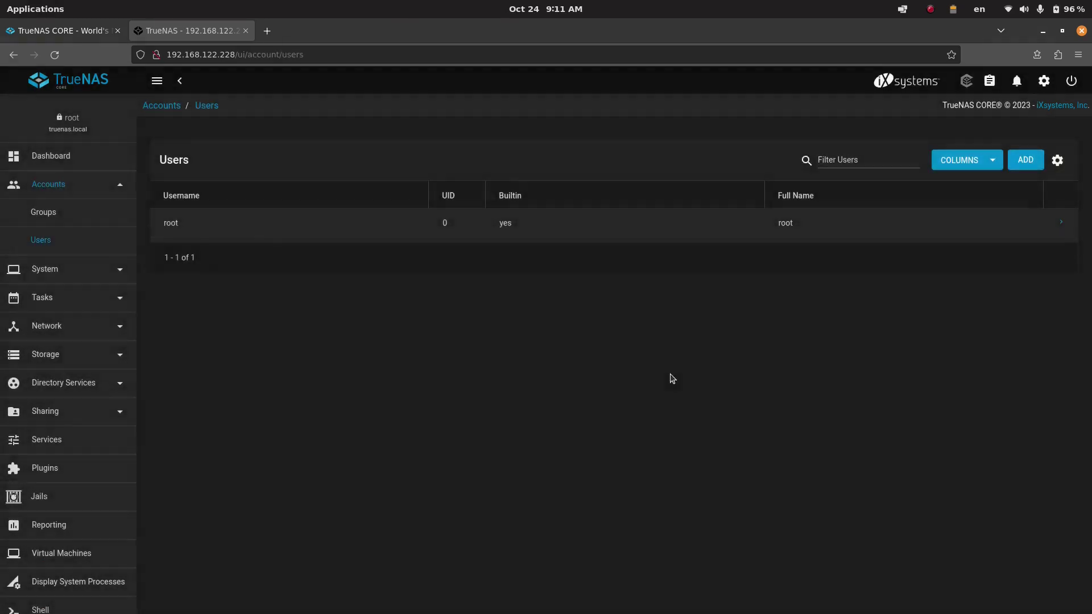
left_click(1023, 158)
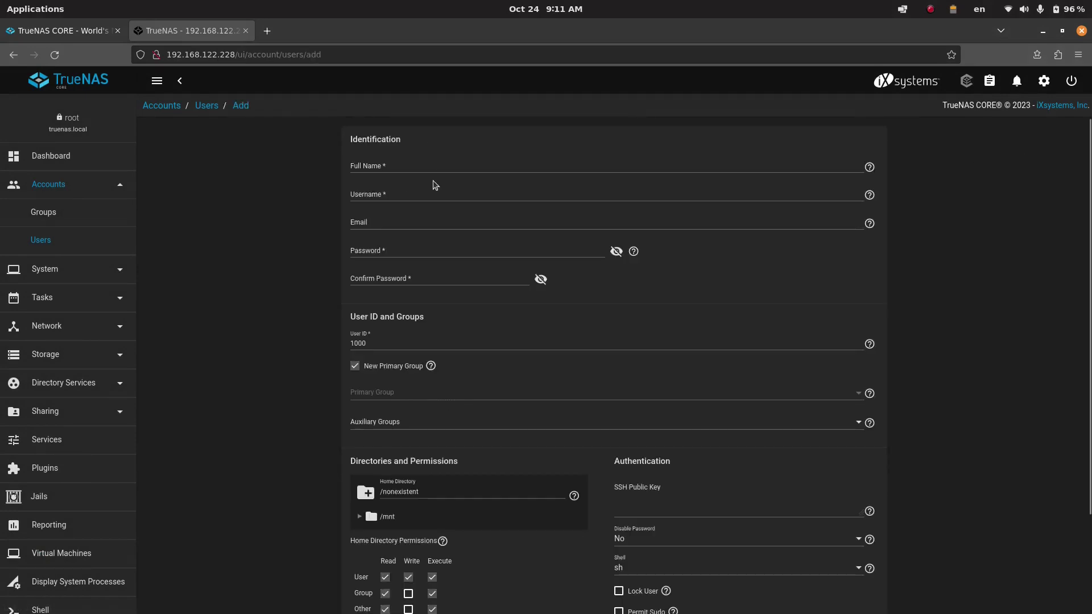
left_click(433, 168)
type("joe")
key("Tab")
key("Tab")
key("Tab")
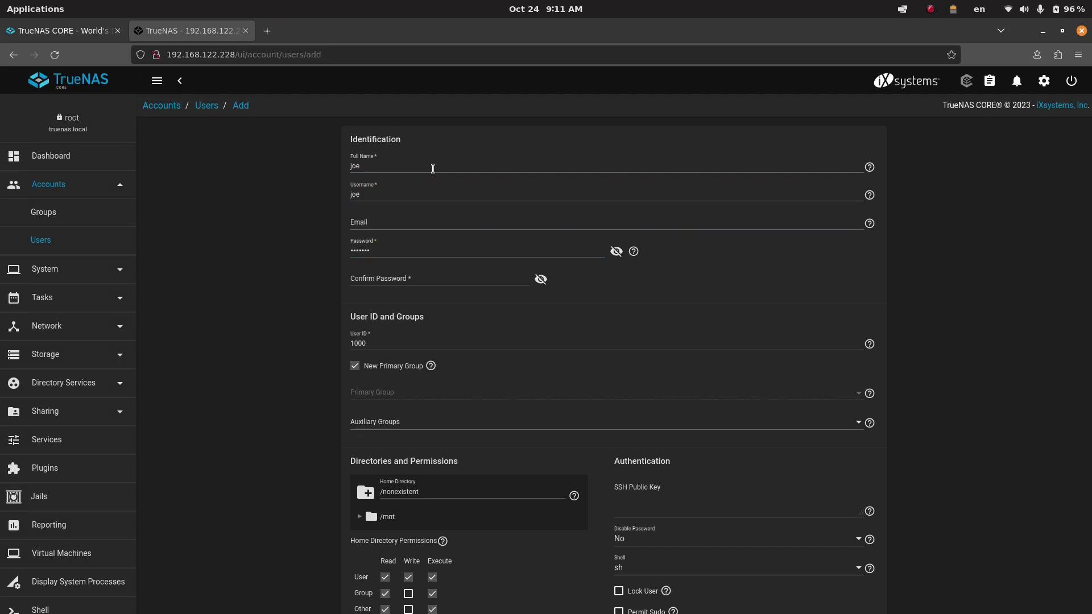
key("Tab")
type("*******")
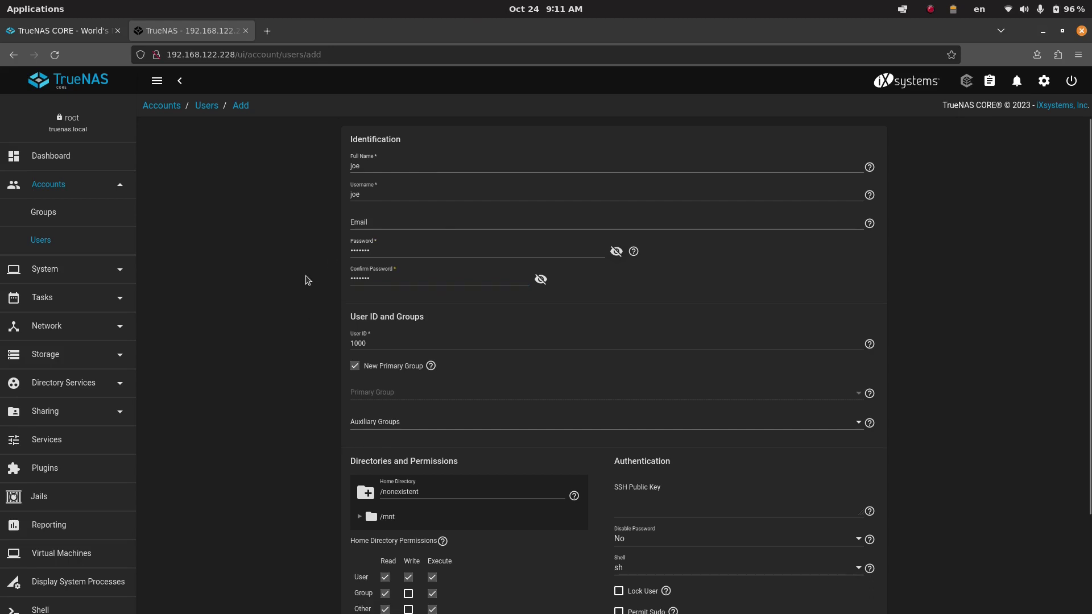
- Set the user's home directory to /mnt/pool1/smbshare and submit the new account
scroll(307, 280, "down", 2)
left_click(369, 398)
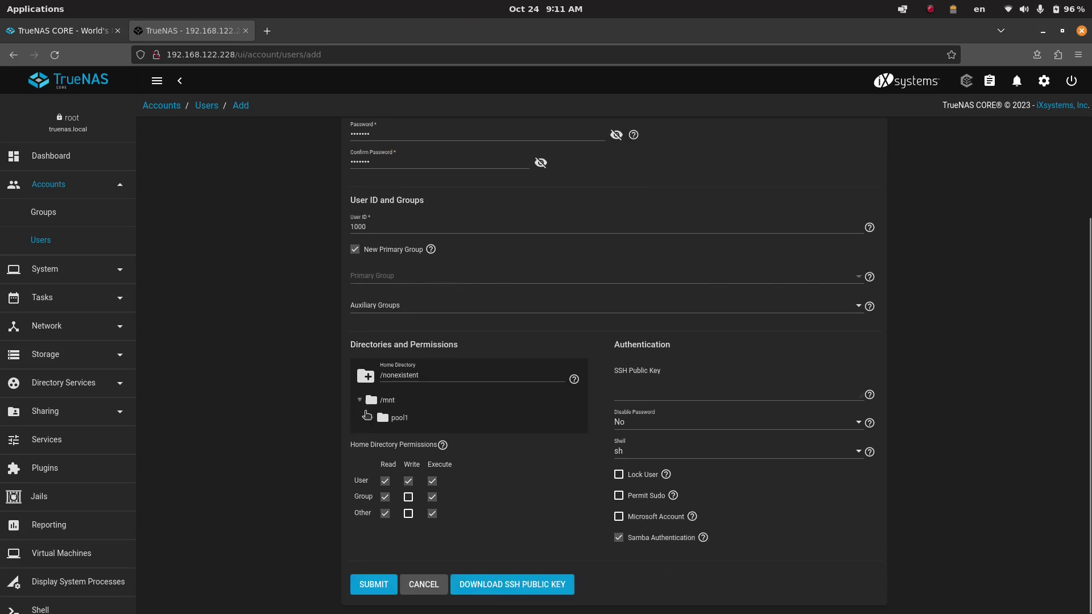
left_click(368, 417)
left_click(399, 436)
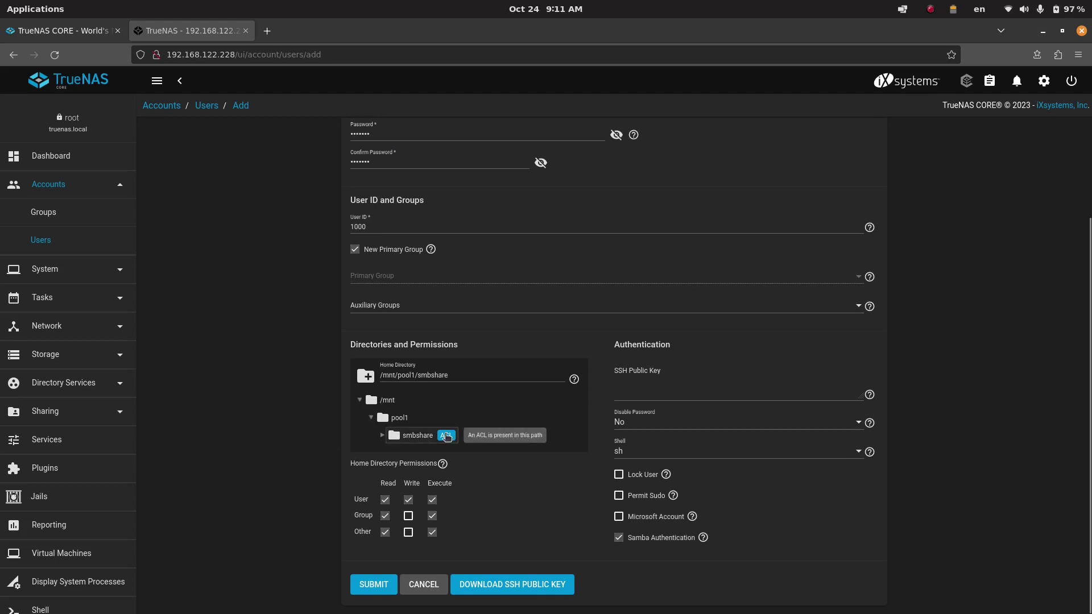
left_click(365, 585)
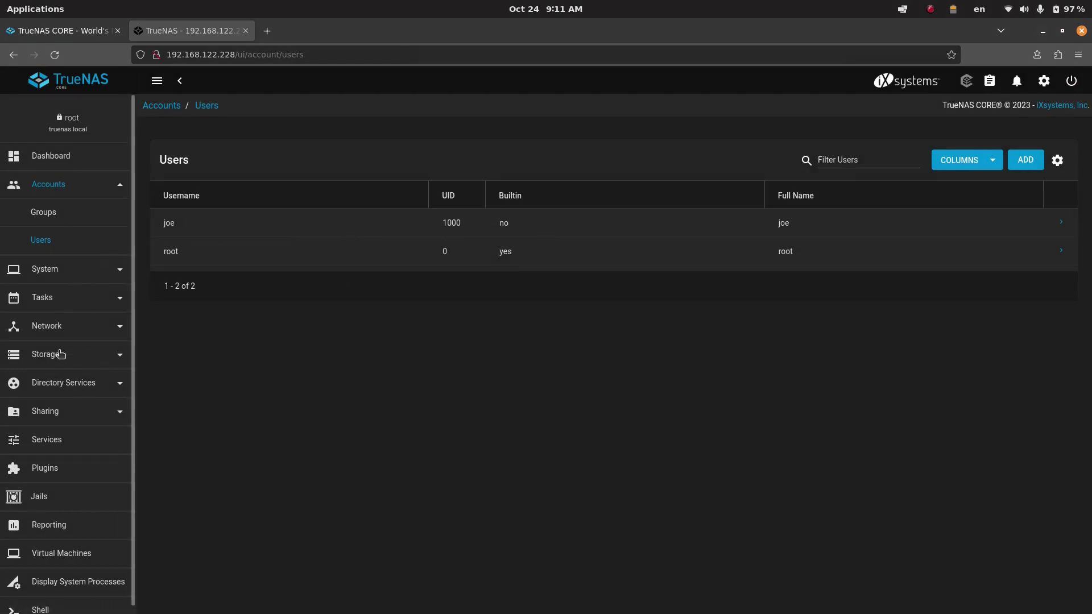
- Review the smbshare dataset in the Storage Pools overview
left_click(61, 355)
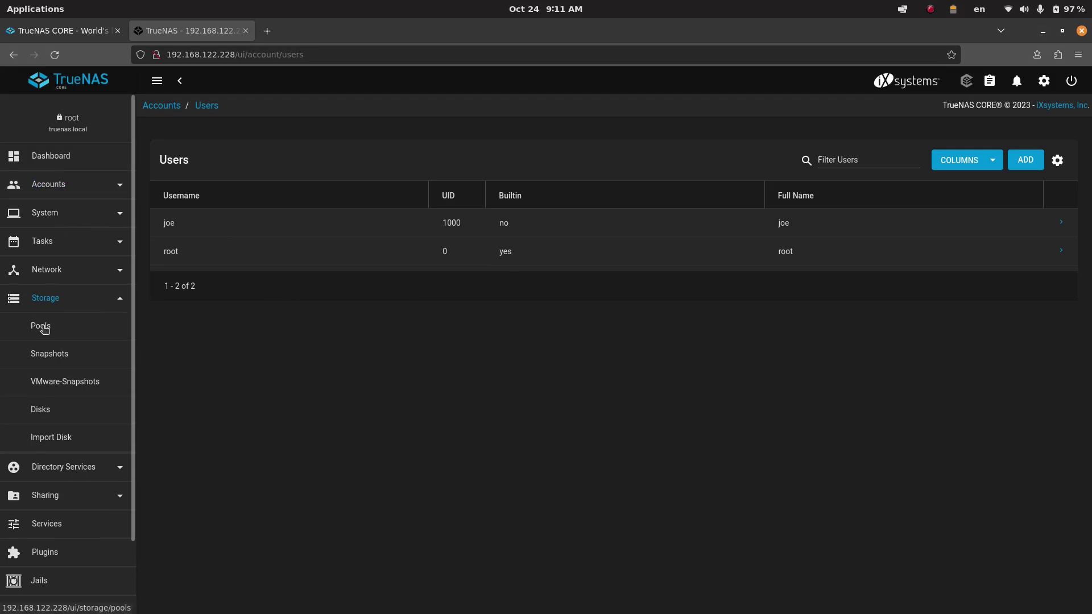
left_click(62, 327)
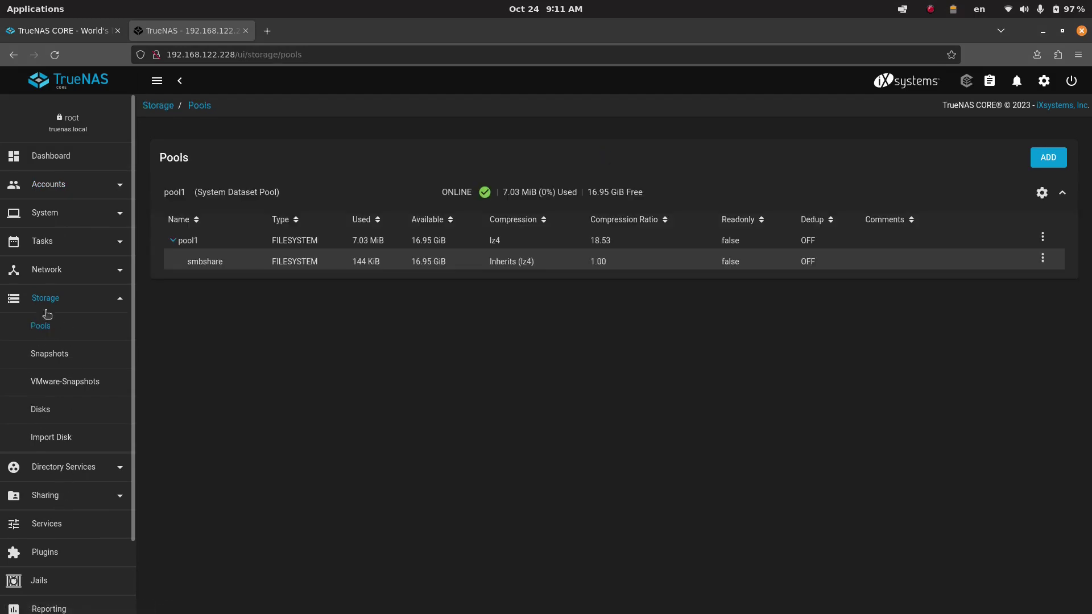
left_click(188, 263)
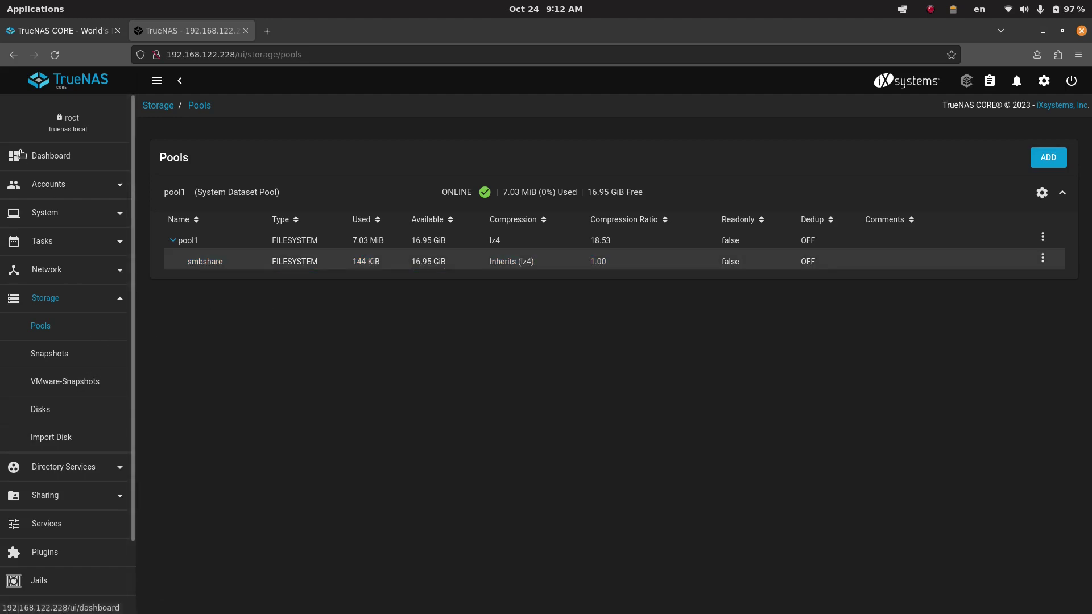
- Check the Active Directory and LDAP settings under Directory Services
left_click(75, 467)
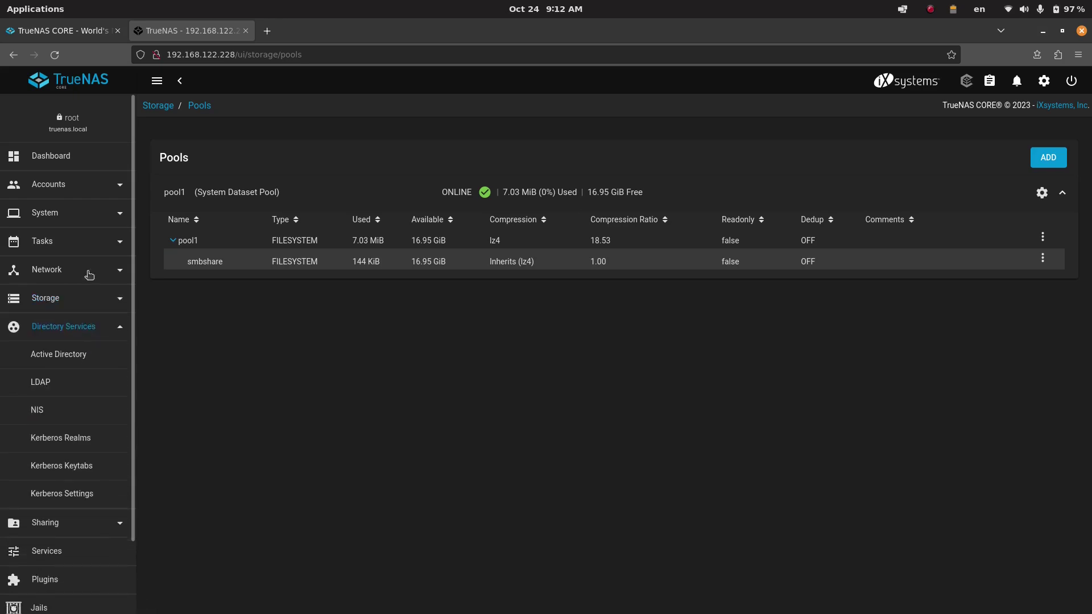
left_click(66, 356)
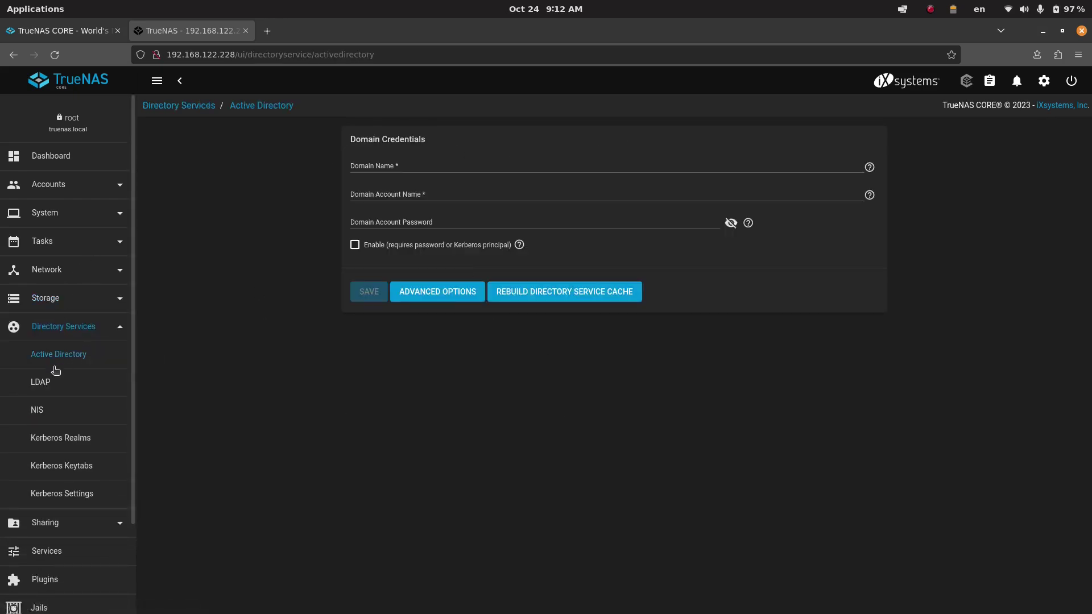
left_click(95, 376)
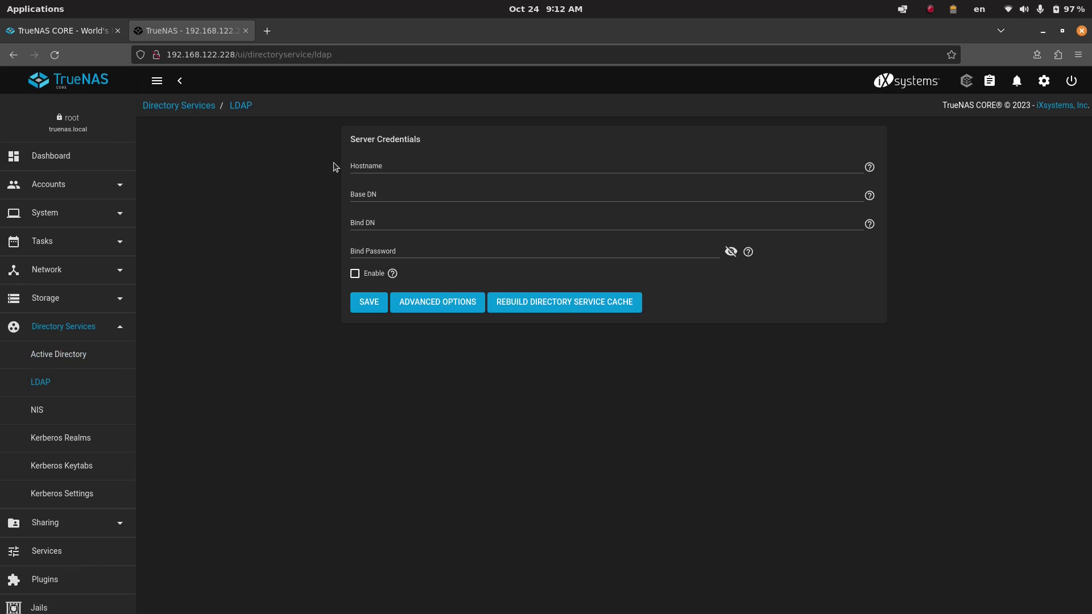
left_click(45, 152)
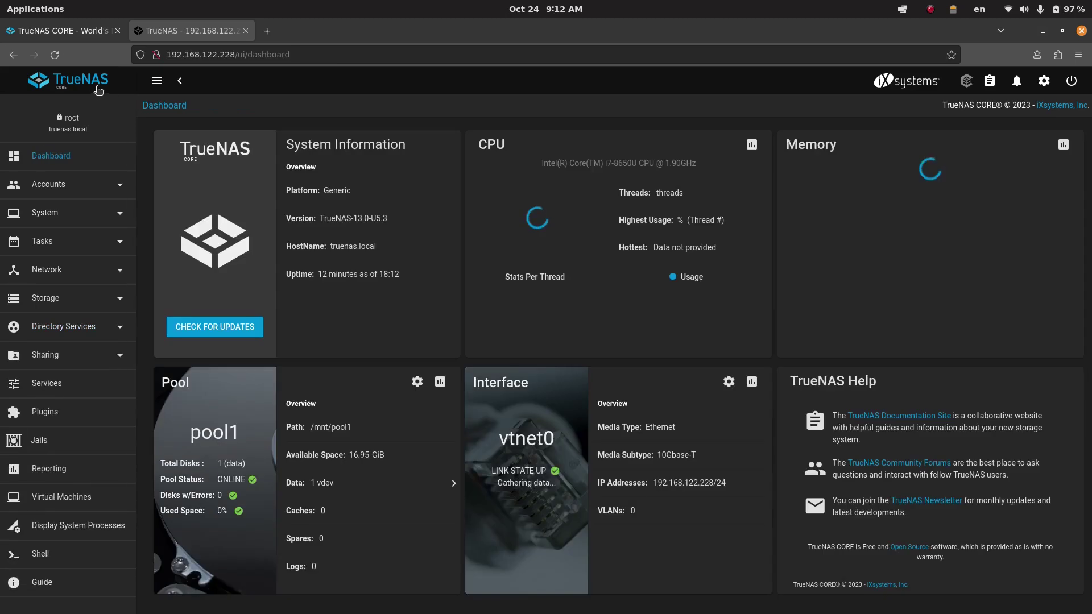